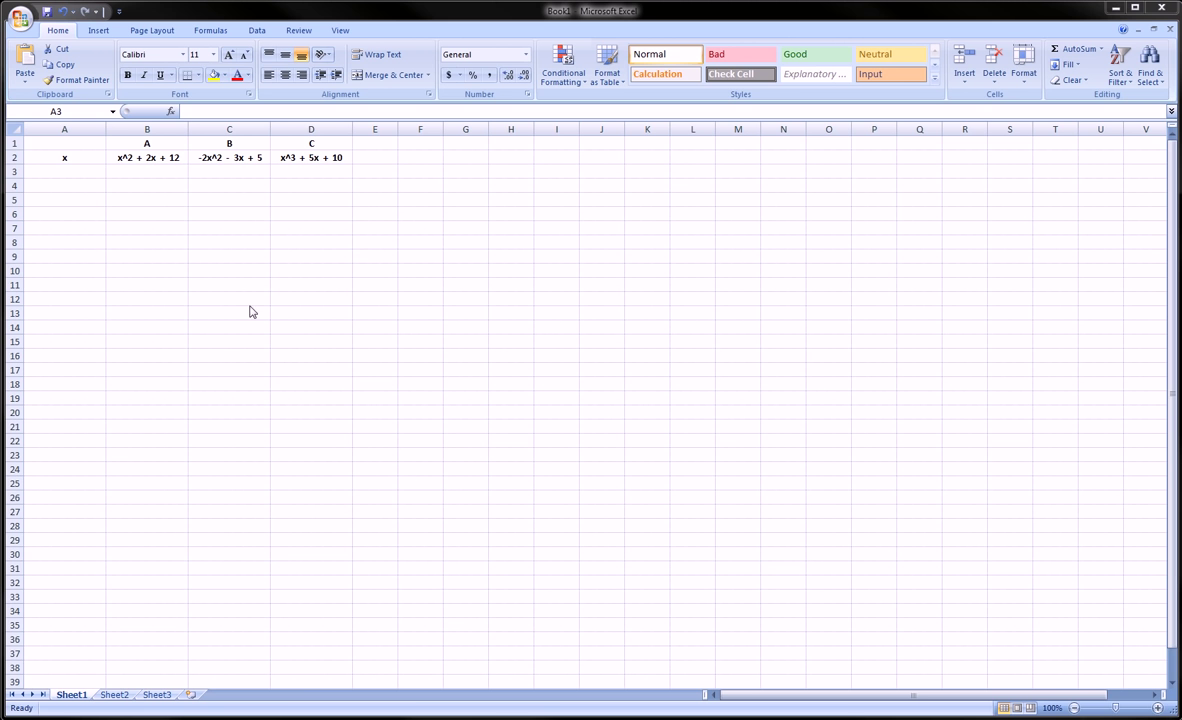
pyautogui.keyDown('ctrl'); pyautogui.scroll(3, 228, 290); pyautogui.keyUp('ctrl')
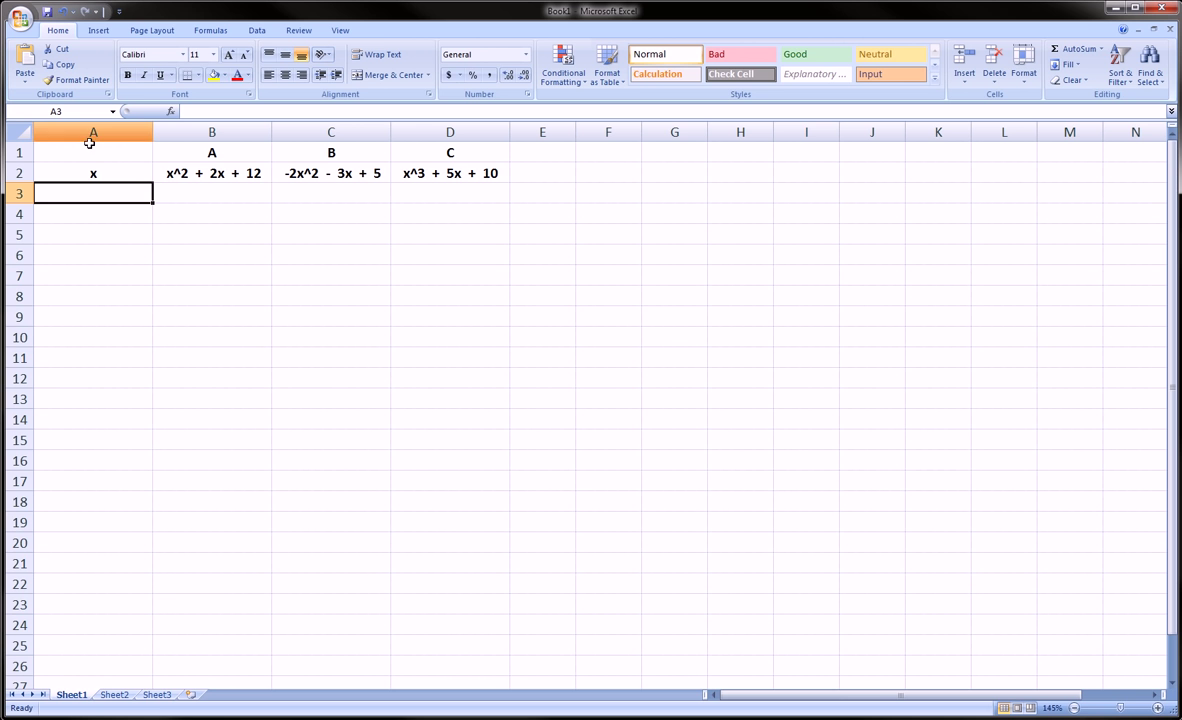
pyautogui.moveTo(47, 150)
pyautogui.mouseDown()
pyautogui.moveTo(145, 153)
pyautogui.moveTo(113, 193)
pyautogui.moveTo(42, 160)
pyautogui.moveTo(46, 146)
pyautogui.mouseUp()
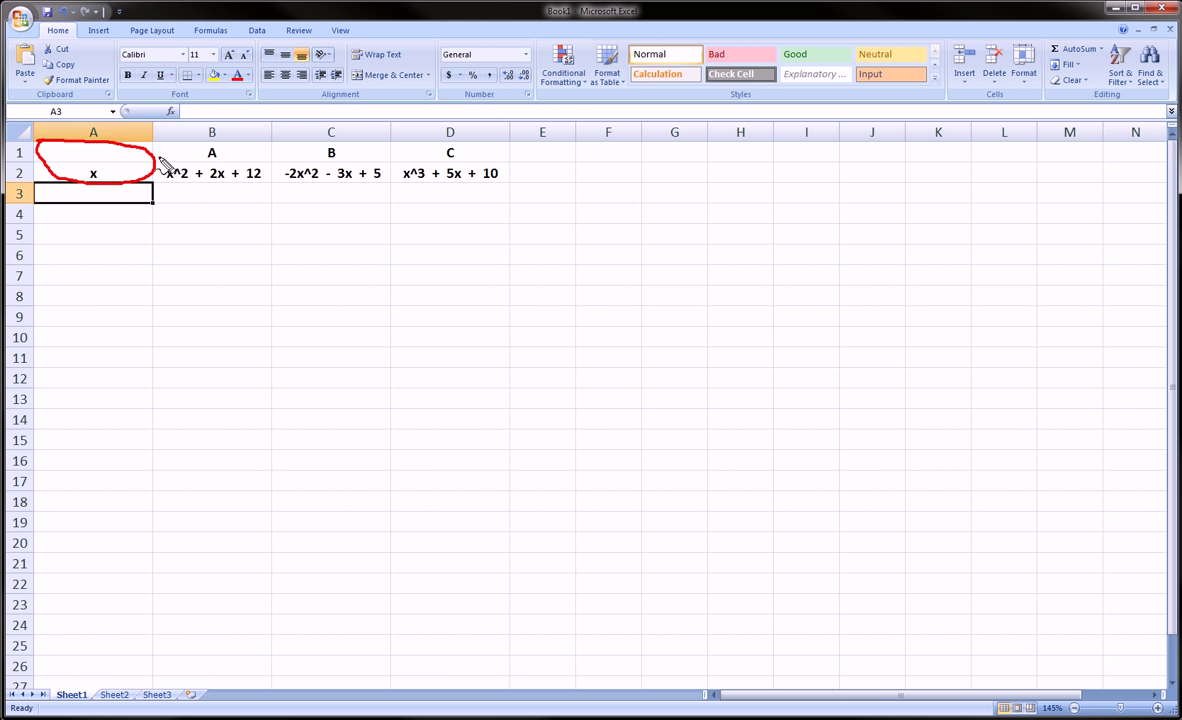
pyautogui.moveTo(162, 160)
pyautogui.mouseDown()
pyautogui.moveTo(211, 149)
pyautogui.moveTo(259, 167)
pyautogui.moveTo(252, 186)
pyautogui.moveTo(183, 190)
pyautogui.moveTo(152, 168)
pyautogui.moveTo(162, 158)
pyautogui.mouseUp()
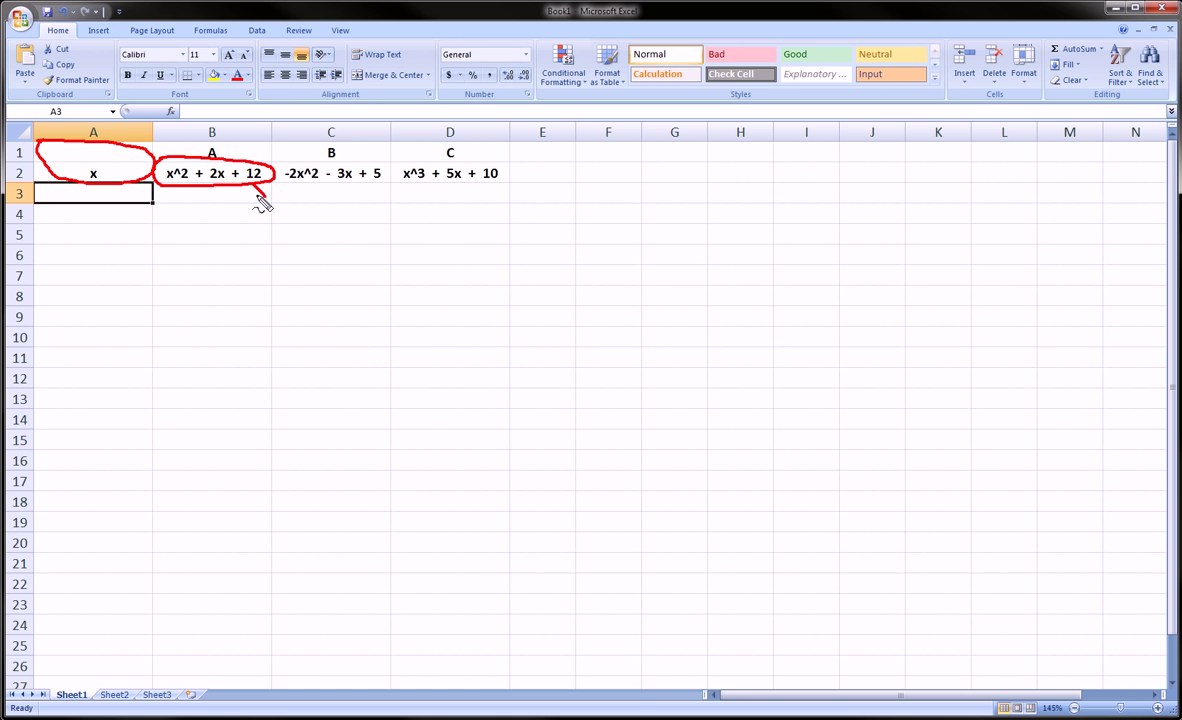
pyautogui.moveTo(248, 187); pyautogui.dragTo(272, 210)
pyautogui.press('Escape')
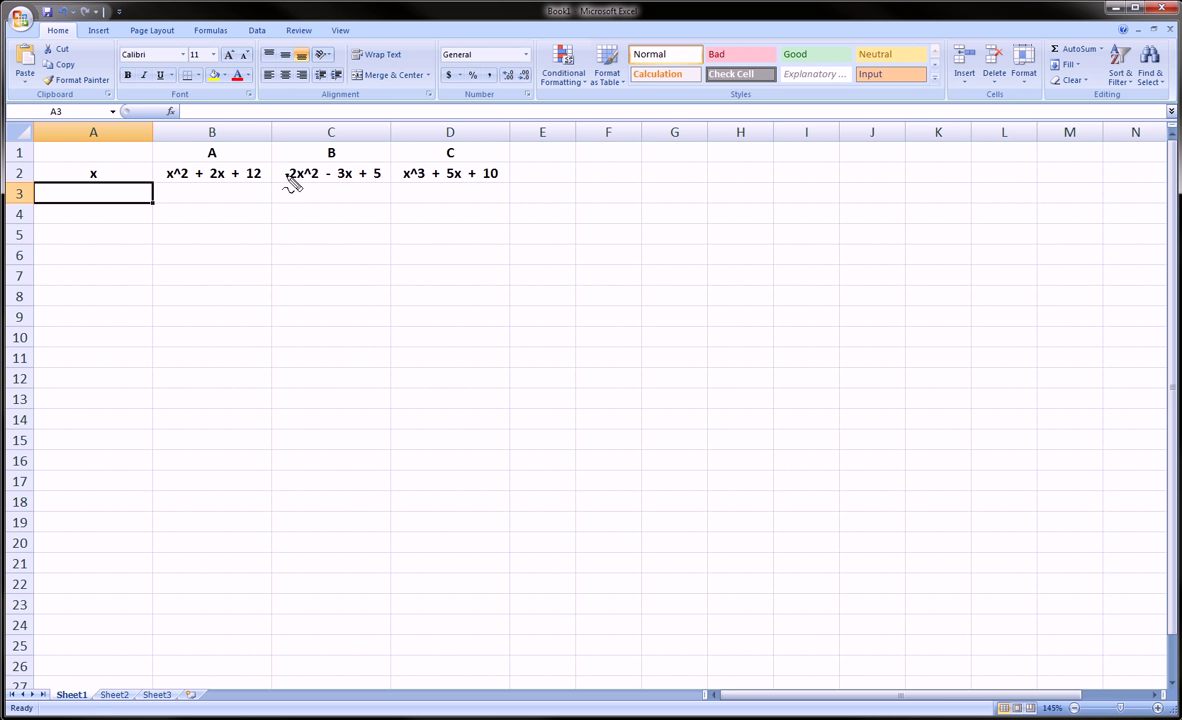
pyautogui.moveTo(284, 175)
pyautogui.mouseDown()
pyautogui.moveTo(370, 166)
pyautogui.moveTo(384, 183)
pyautogui.moveTo(312, 196)
pyautogui.moveTo(283, 175)
pyautogui.mouseUp()
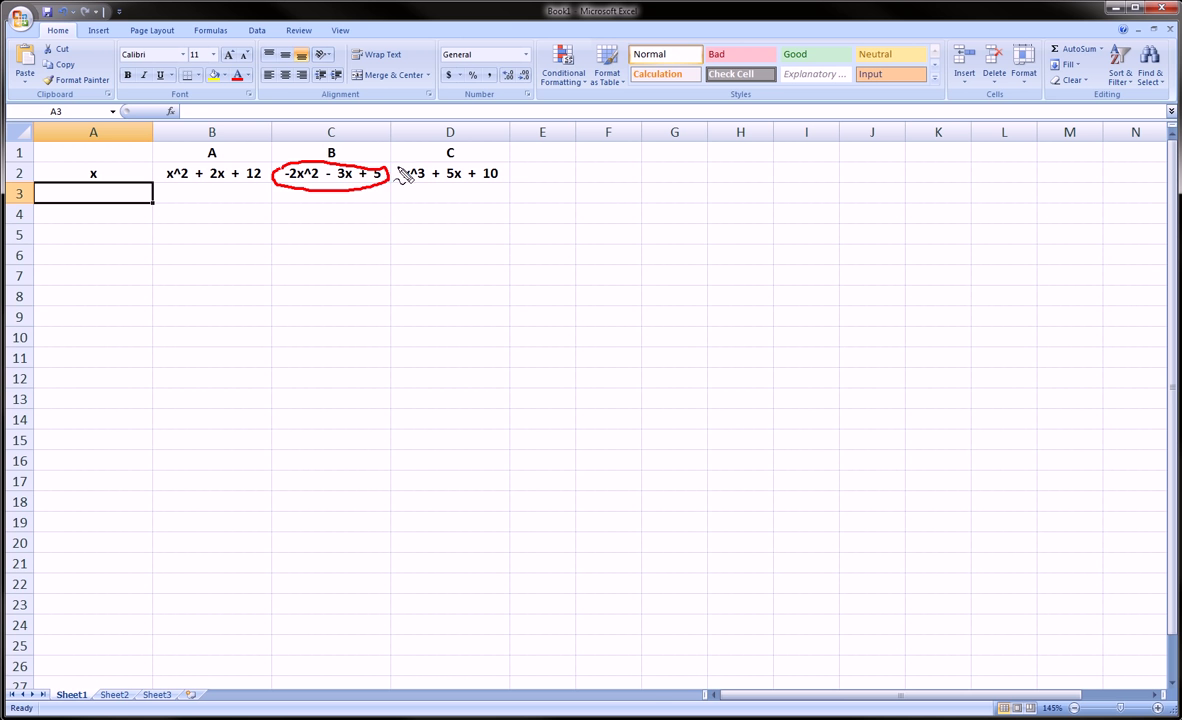
pyautogui.moveTo(399, 173)
pyautogui.mouseDown()
pyautogui.moveTo(420, 152)
pyautogui.moveTo(455, 150)
pyautogui.moveTo(502, 168)
pyautogui.moveTo(510, 194)
pyautogui.moveTo(409, 190)
pyautogui.moveTo(400, 169)
pyautogui.mouseUp()
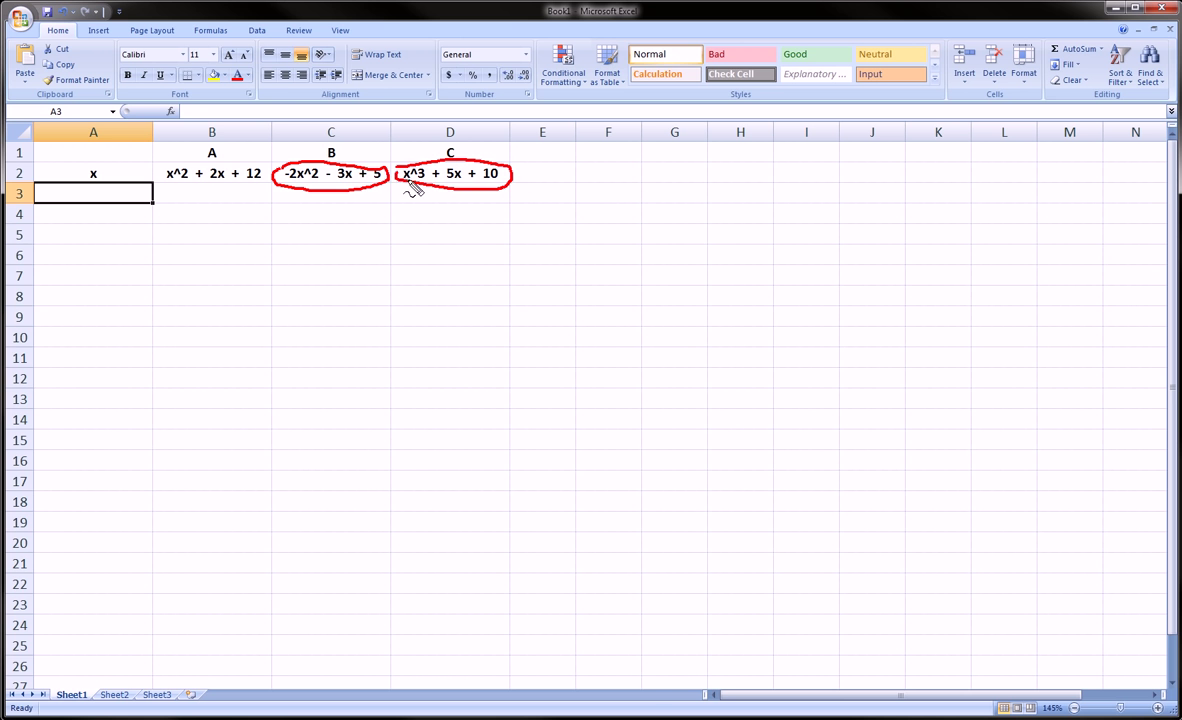
pyautogui.press('e')
pyautogui.moveTo(203, 154); pyautogui.dragTo(224, 158)
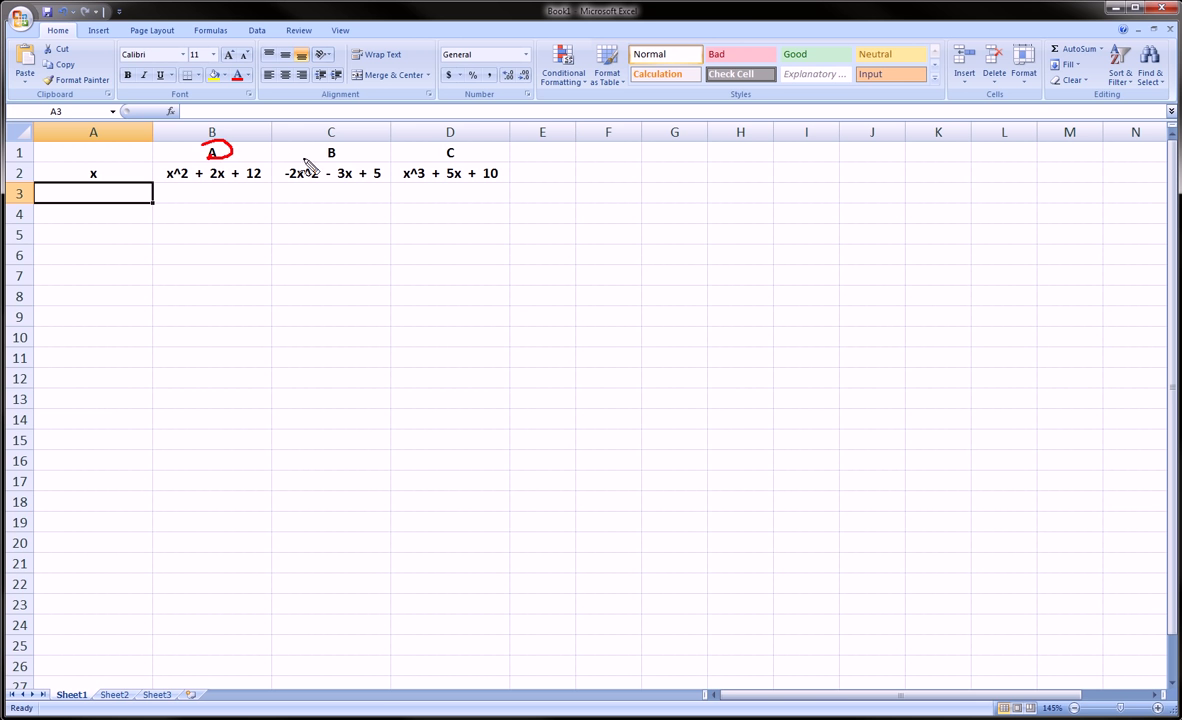
pyautogui.moveTo(324, 146); pyautogui.dragTo(330, 166)
pyautogui.moveTo(442, 155)
pyautogui.mouseDown()
pyautogui.moveTo(470, 162)
pyautogui.moveTo(443, 147)
pyautogui.mouseUp()
pyautogui.press('e')
# - Enter the first two x values, -10 in A3 and -9 in A4
pyautogui.write('-10')
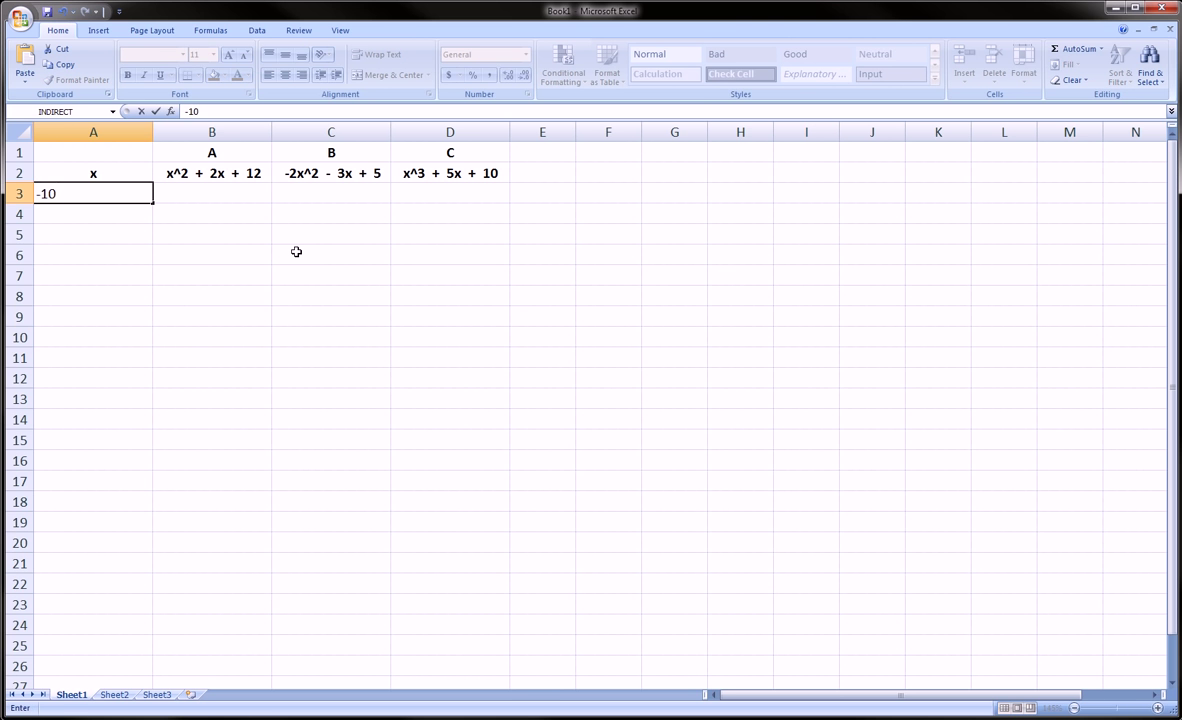
pyautogui.press('Return')
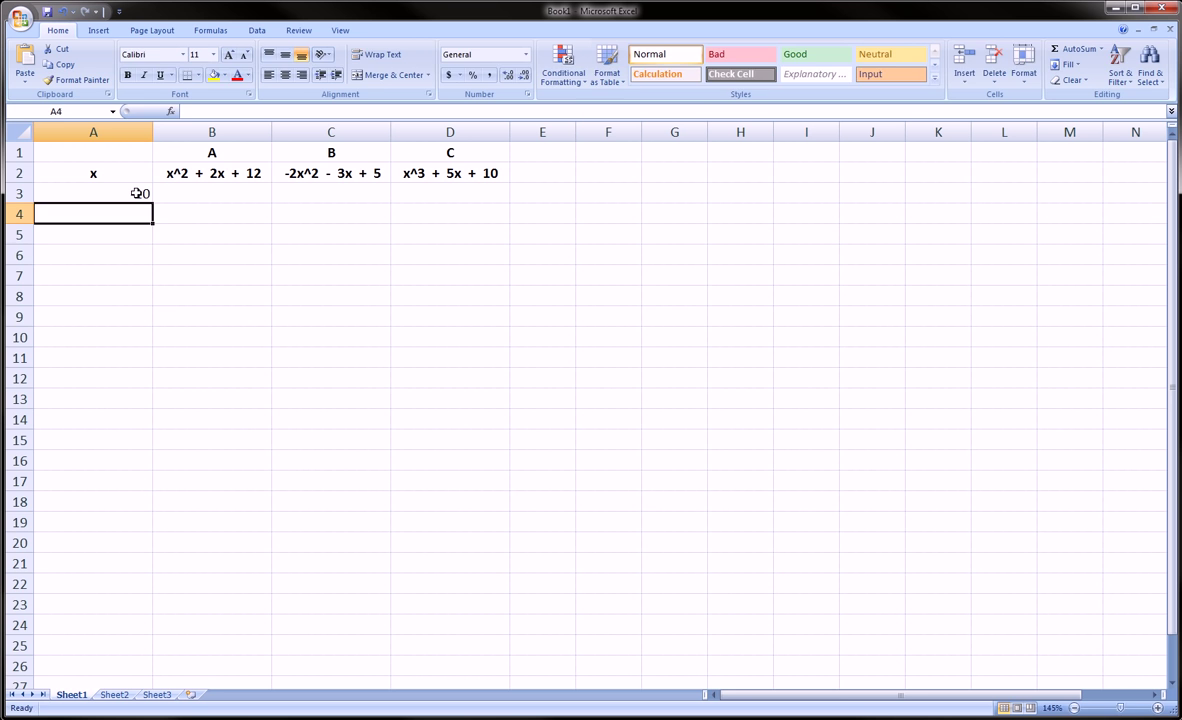
pyautogui.write('-9')
pyautogui.press('Return')
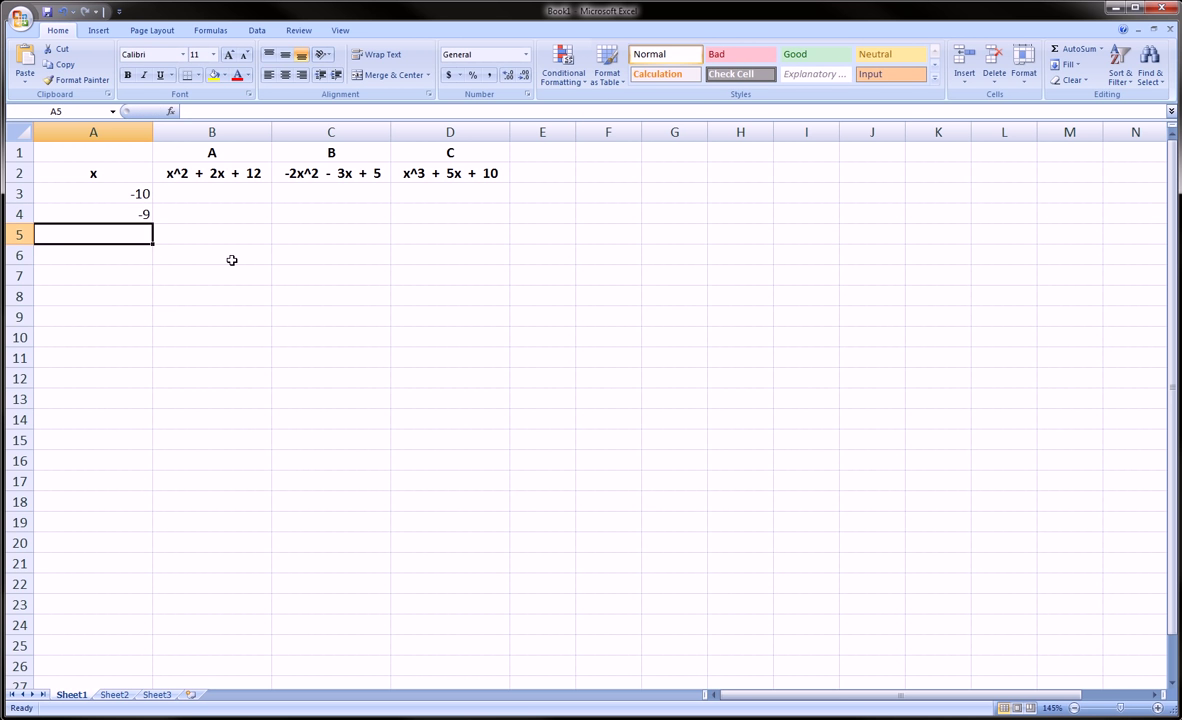
# - Extend the x series from cells A3:A4 down to A23, so it runs up to 10 in steps of 1
pyautogui.click(148, 215)
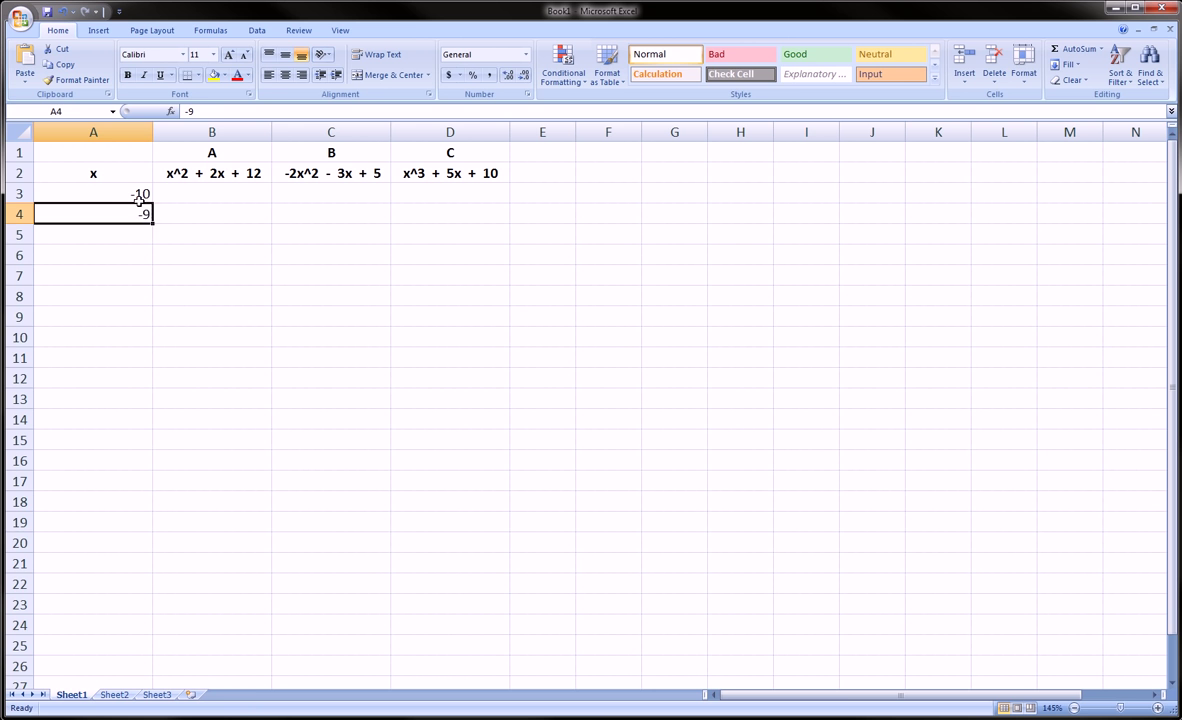
pyautogui.click(146, 194)
pyautogui.moveTo(155, 204); pyautogui.dragTo(155, 204)
pyautogui.click(150, 204)
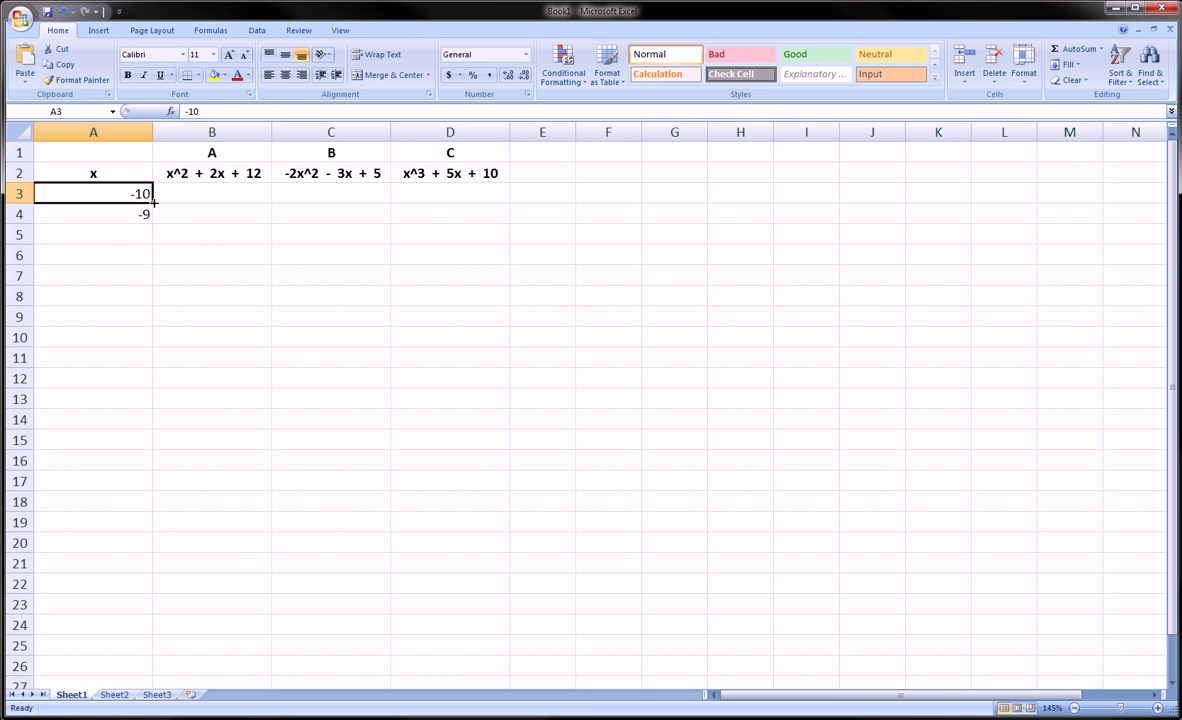
pyautogui.moveTo(153, 202); pyautogui.dragTo(133, 605)
pyautogui.click(139, 455)
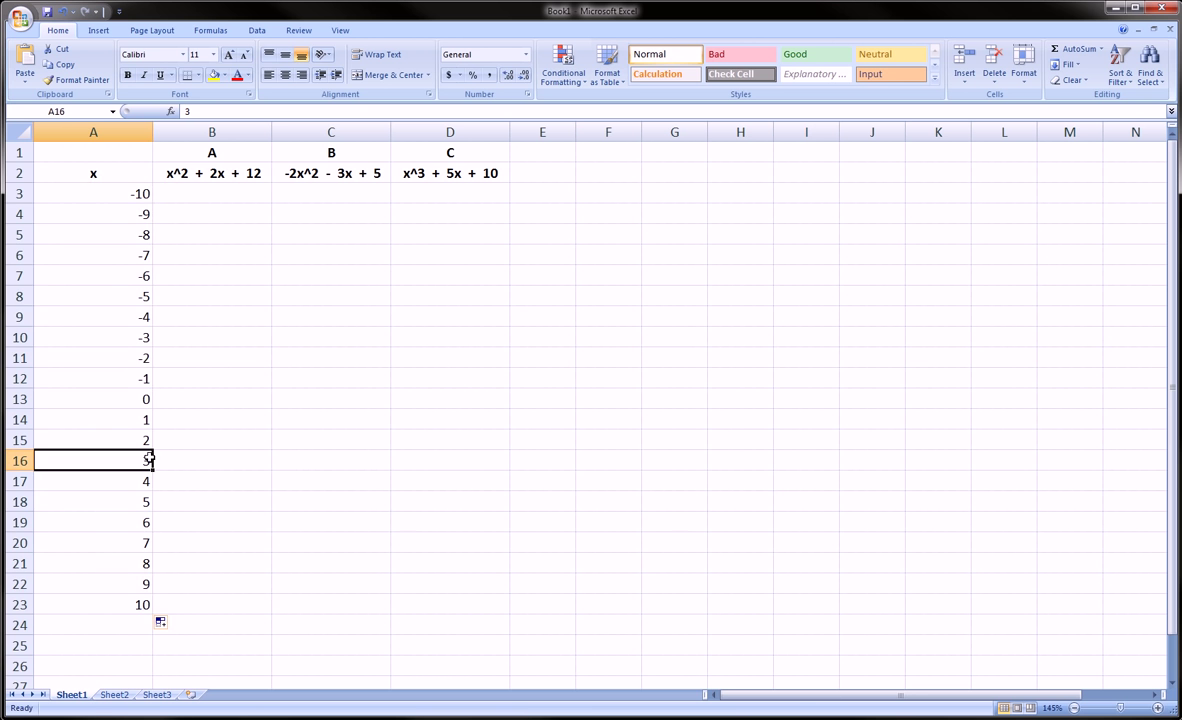
# - Centre the contents of the table range A3:D23 horizontally
pyautogui.moveTo(133, 181); pyautogui.dragTo(436, 611)
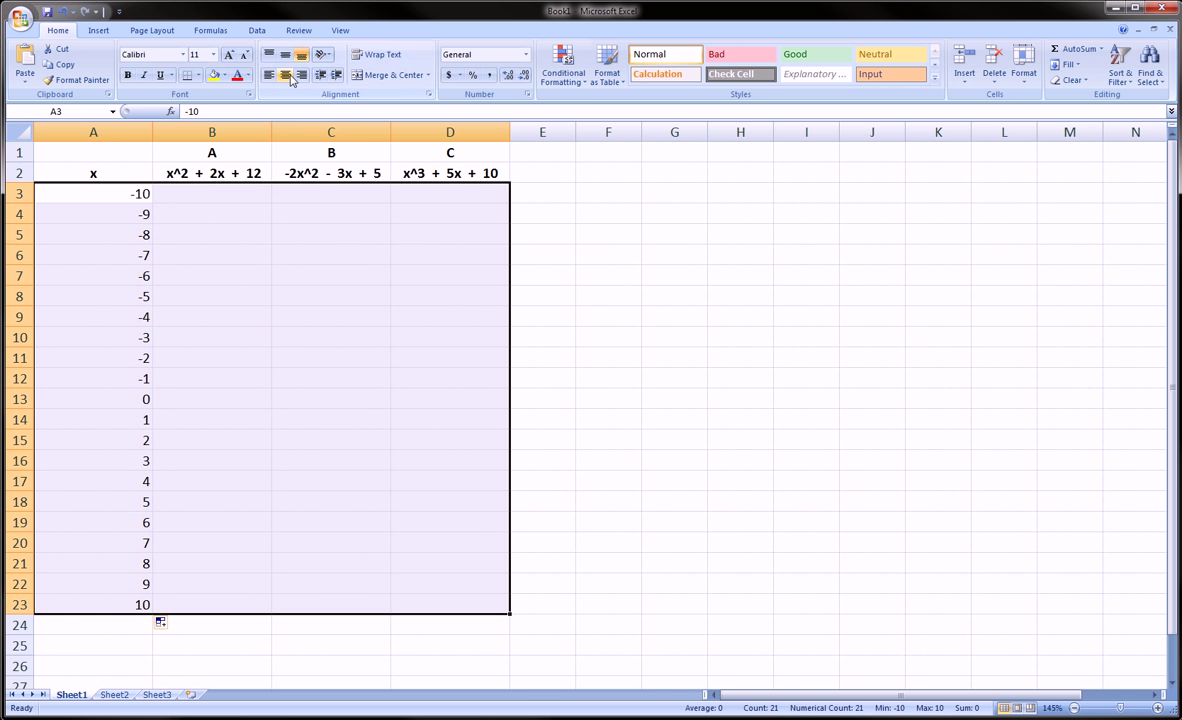
pyautogui.click(285, 75)
pyautogui.click(202, 199)
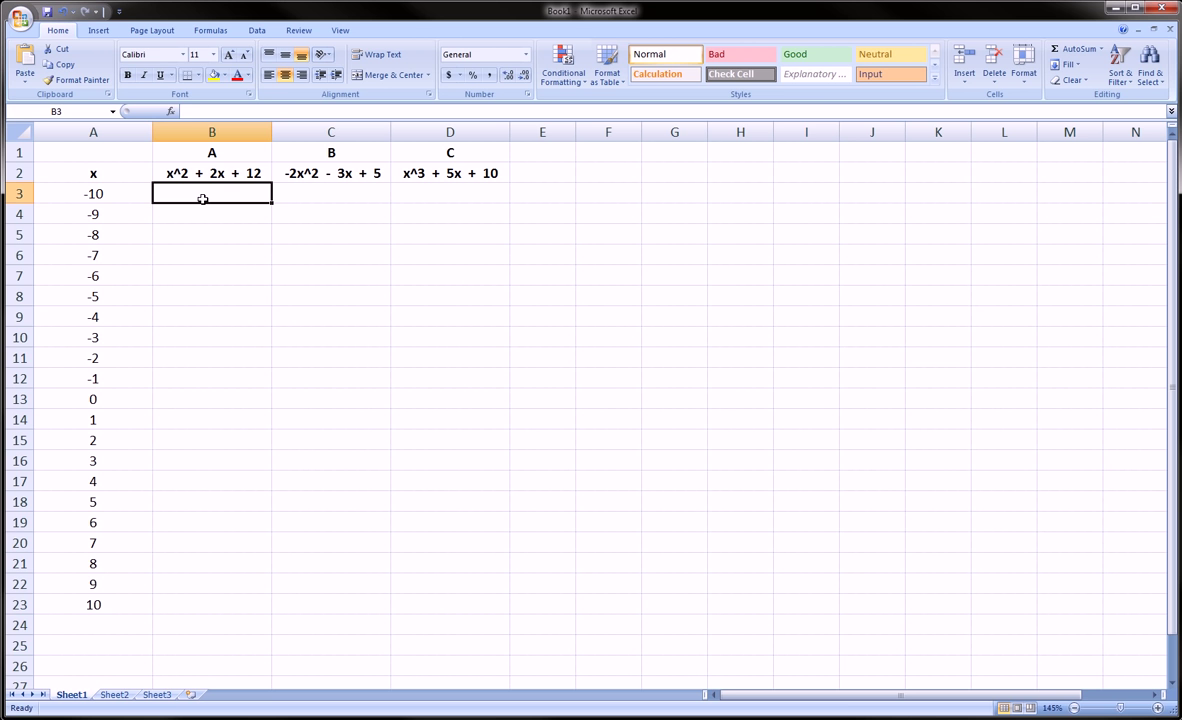
# - Enter the formula =A3^2+2*A3+12 in B3 to evaluate function A for the first x value
pyautogui.click(210, 154)
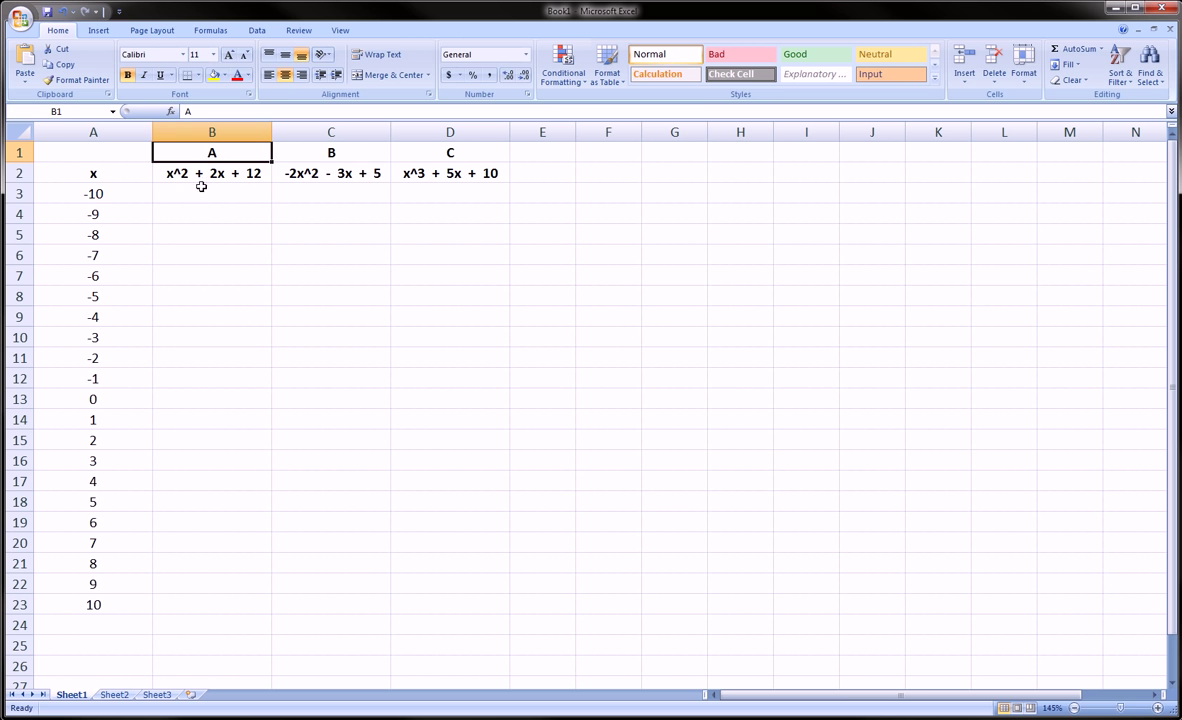
pyautogui.click(204, 186)
pyautogui.write('=')
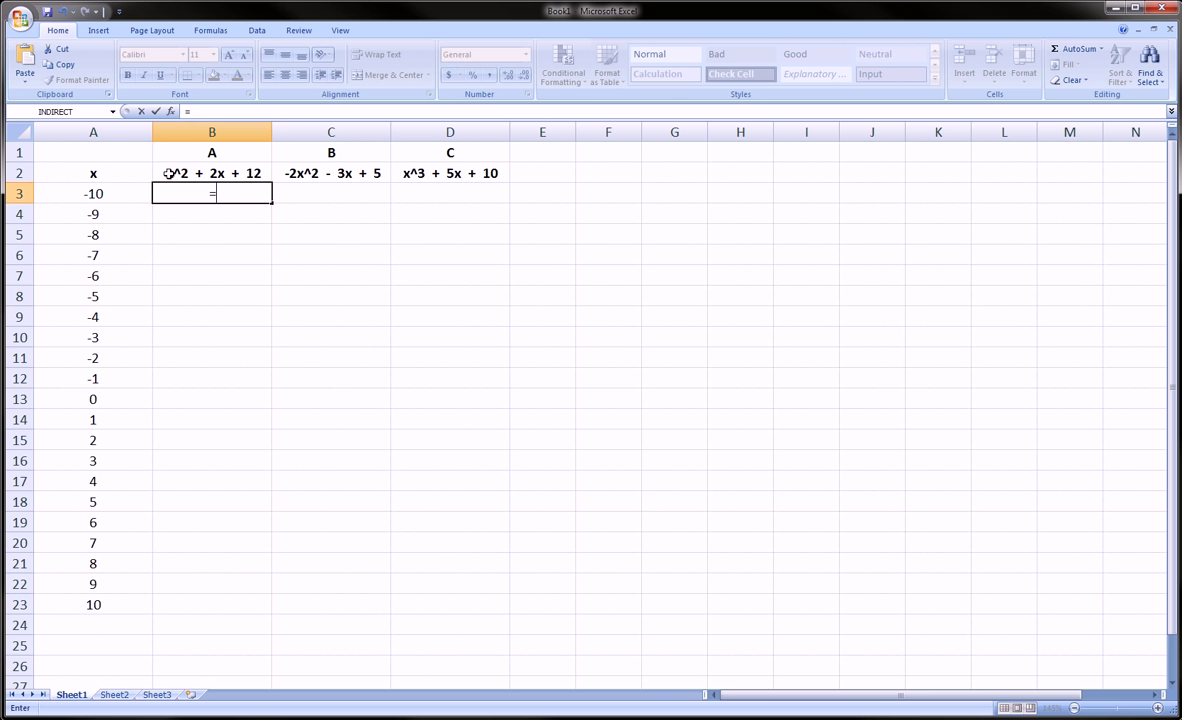
pyautogui.moveTo(168, 173); pyautogui.dragTo(160, 166)
pyautogui.moveTo(93, 190)
pyautogui.mouseDown()
pyautogui.moveTo(108, 201)
pyautogui.moveTo(72, 184)
pyautogui.moveTo(115, 189)
pyautogui.mouseUp()
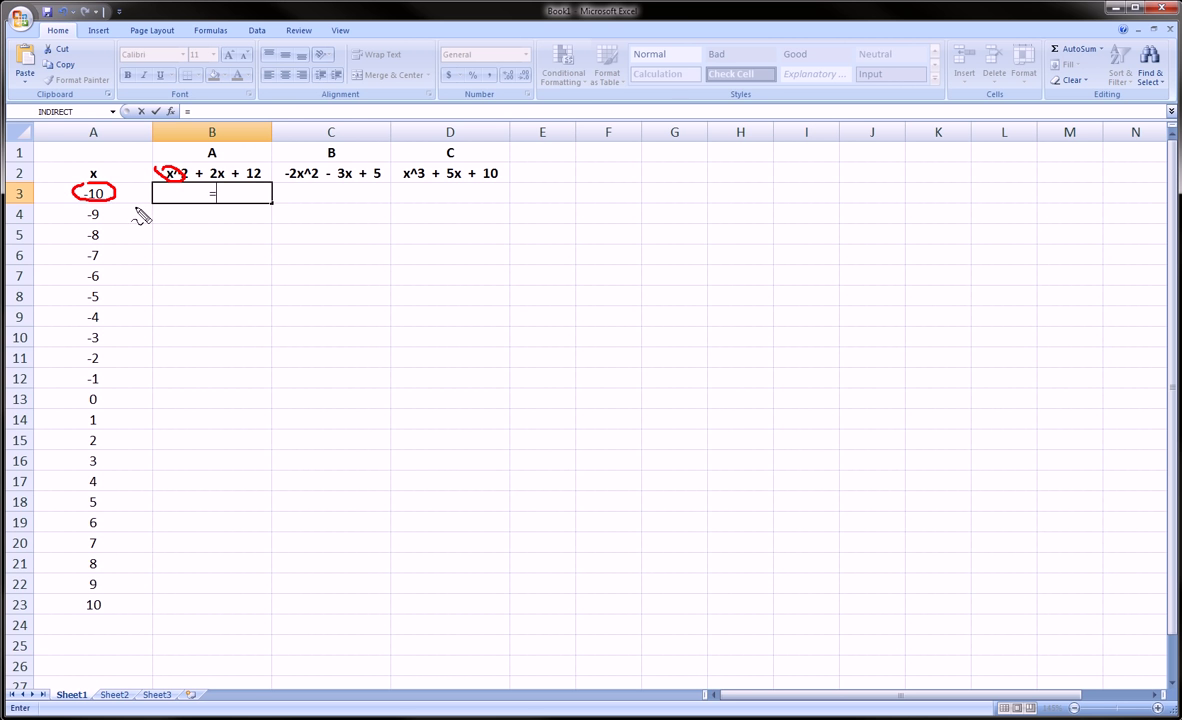
pyautogui.moveTo(220, 180)
pyautogui.mouseDown()
pyautogui.moveTo(235, 184)
pyautogui.moveTo(222, 185)
pyautogui.mouseUp()
pyautogui.press('Escape')
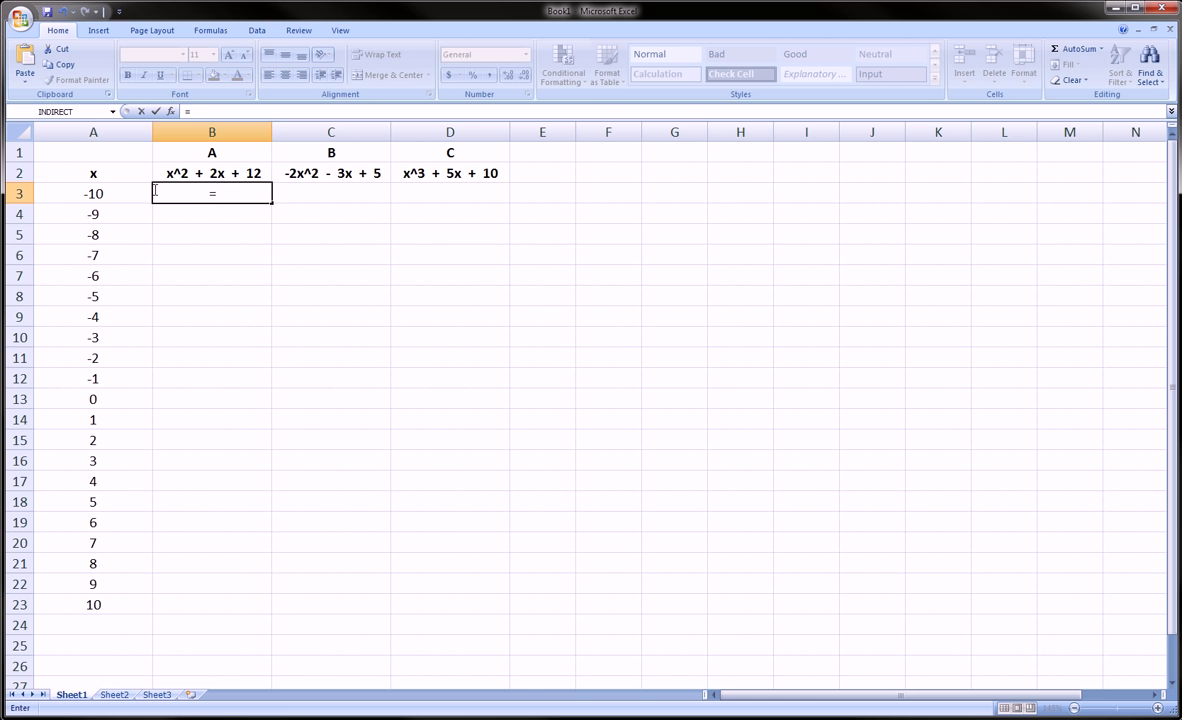
pyautogui.click(95, 192)
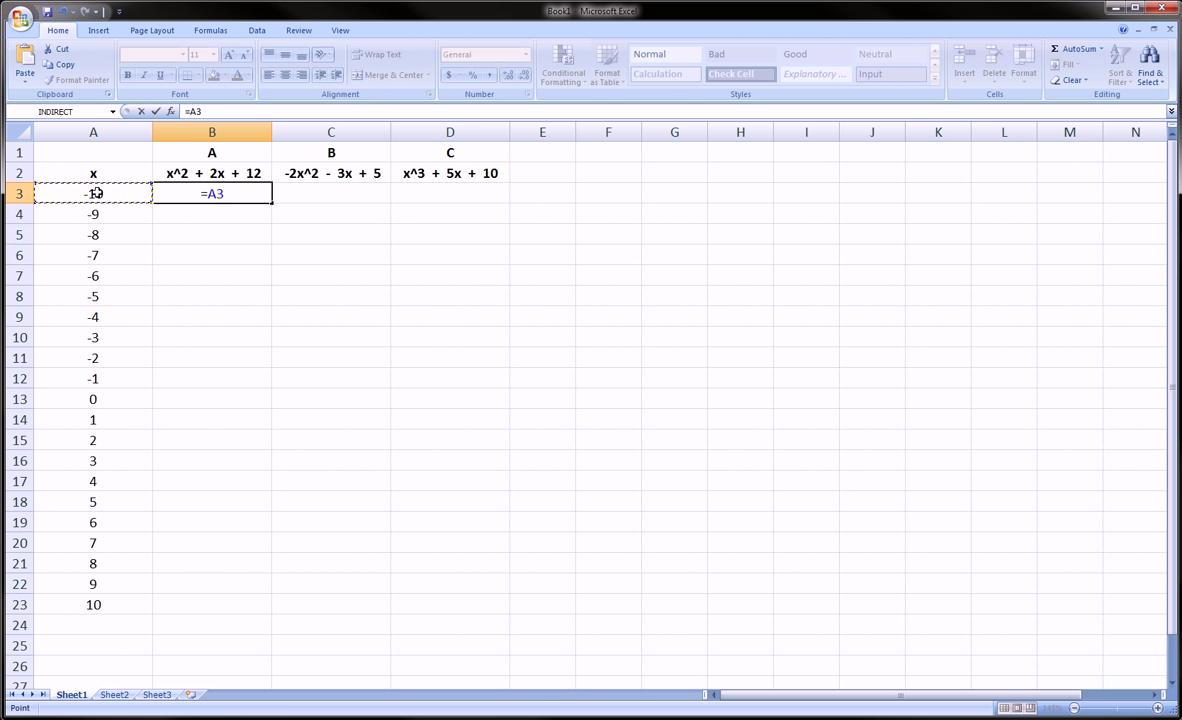
pyautogui.write('^2+2*')
pyautogui.click(97, 192)
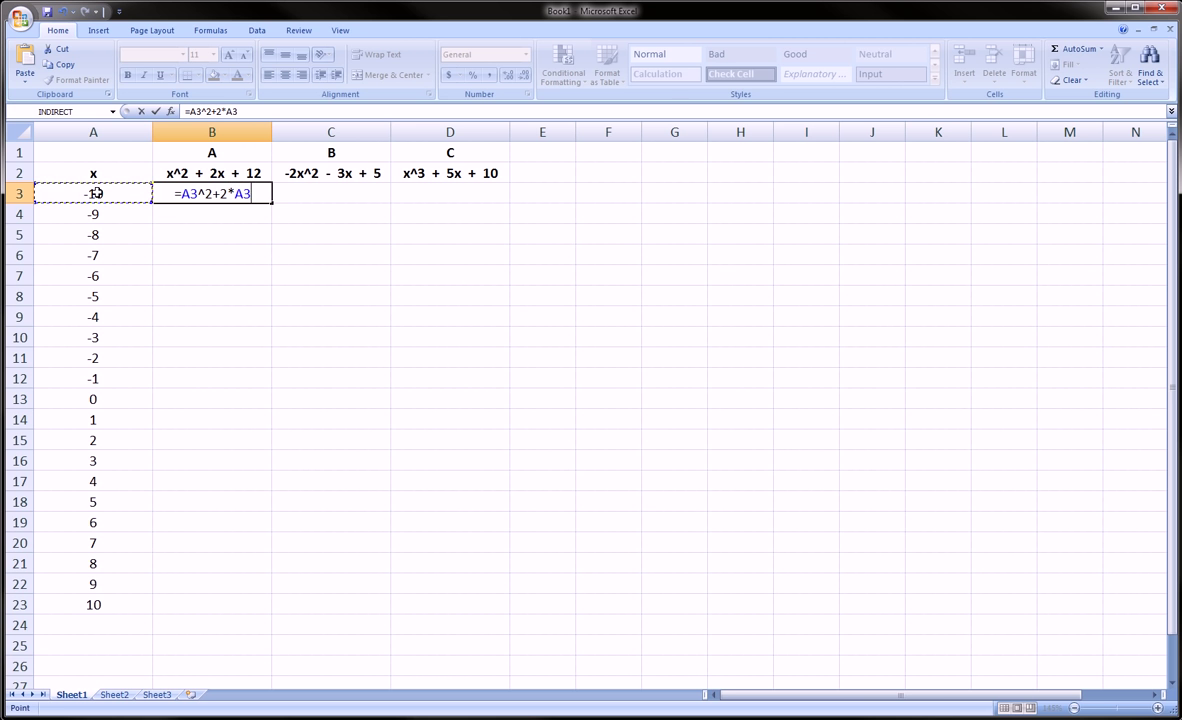
pyautogui.write('+12')
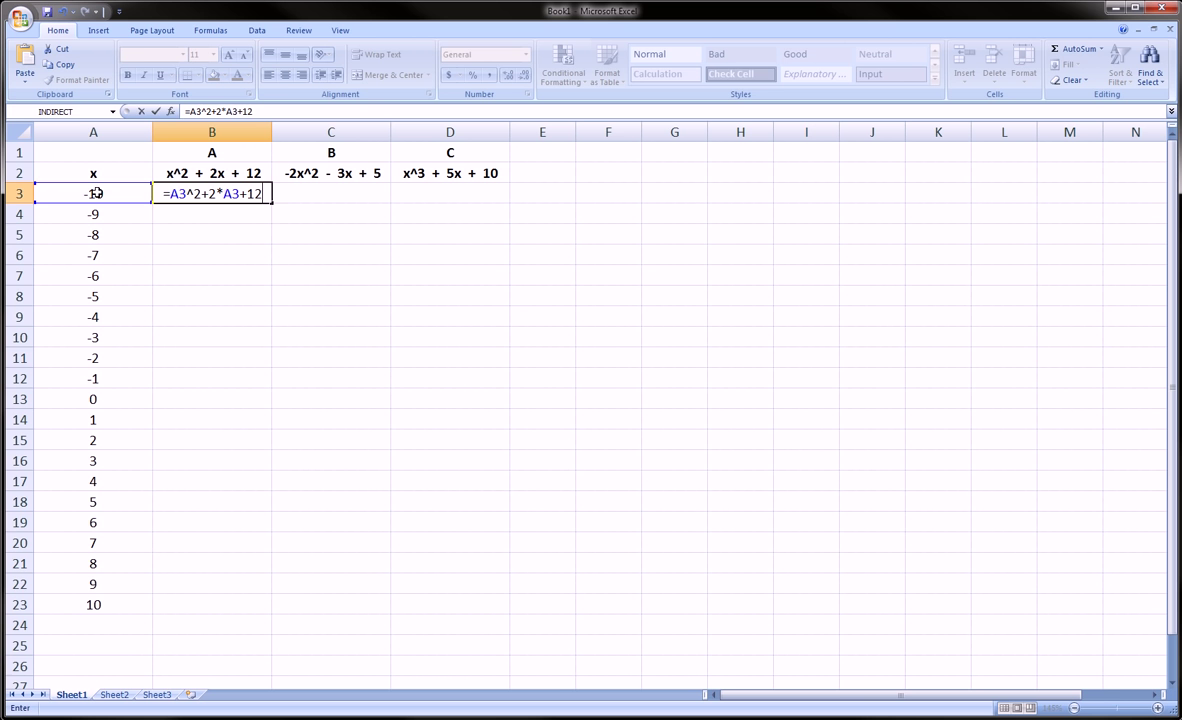
pyautogui.press('Return')
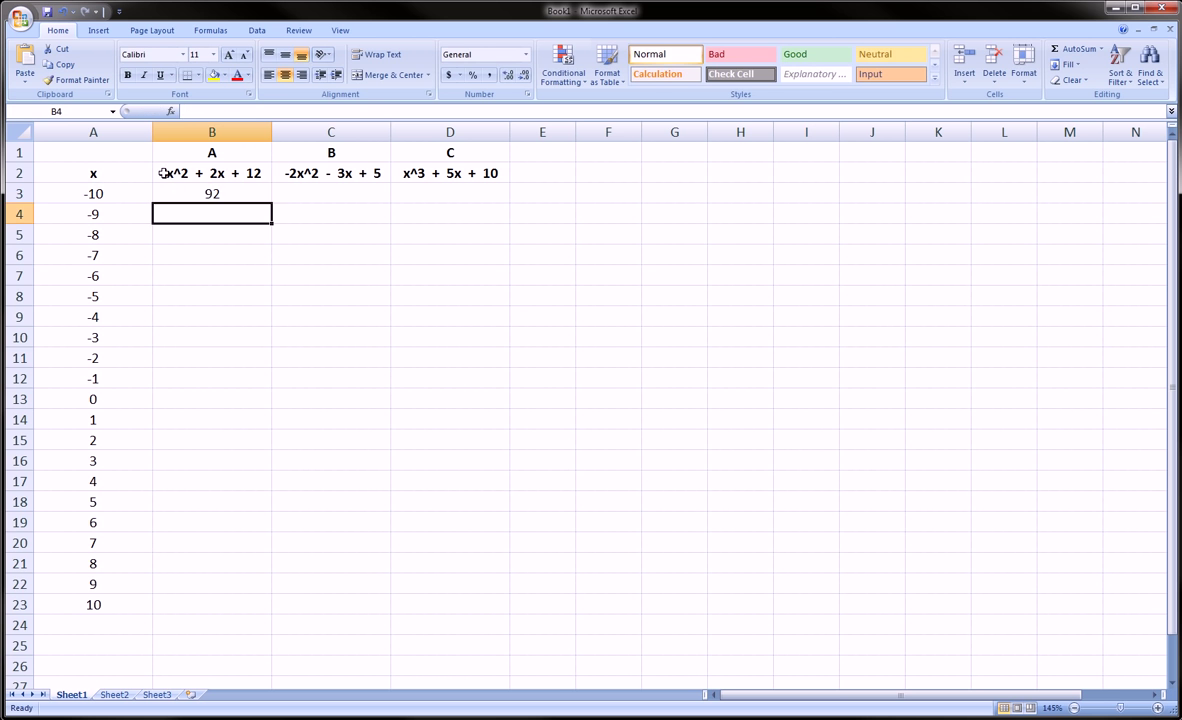
# - Fill the formula in B3 down to B23 for all the x values
pyautogui.click(220, 193)
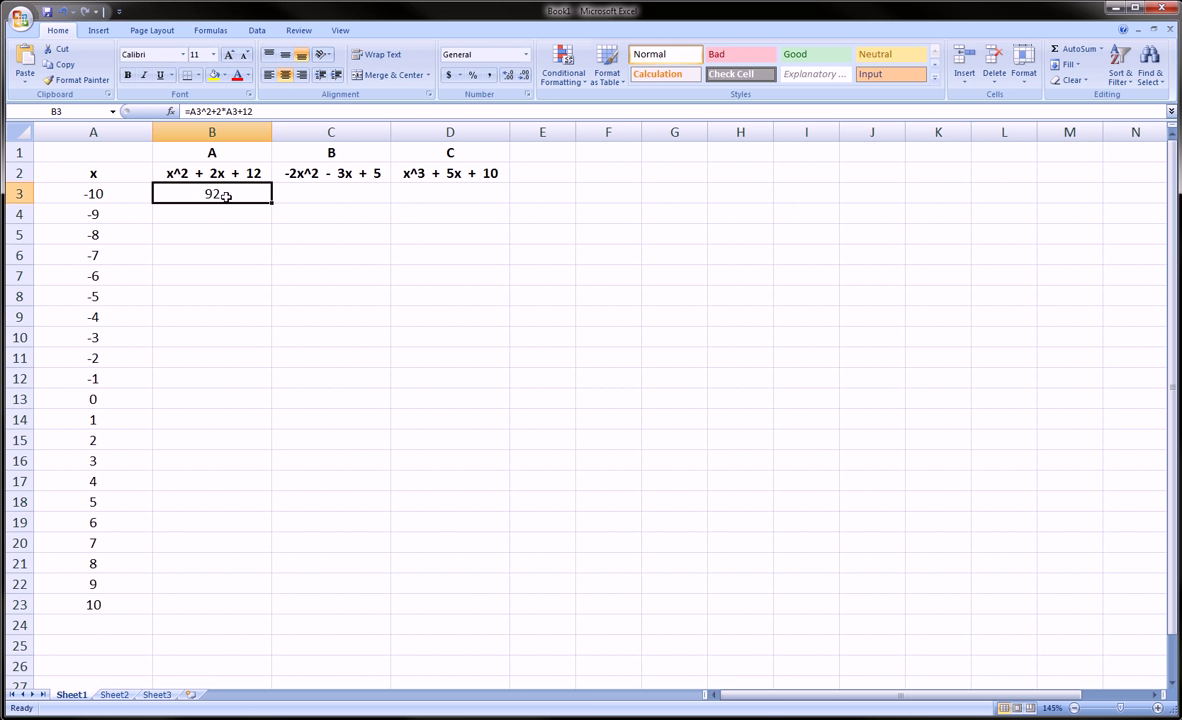
pyautogui.moveTo(273, 204); pyautogui.dragTo(273, 204)
pyautogui.moveTo(270, 202); pyautogui.dragTo(263, 605)
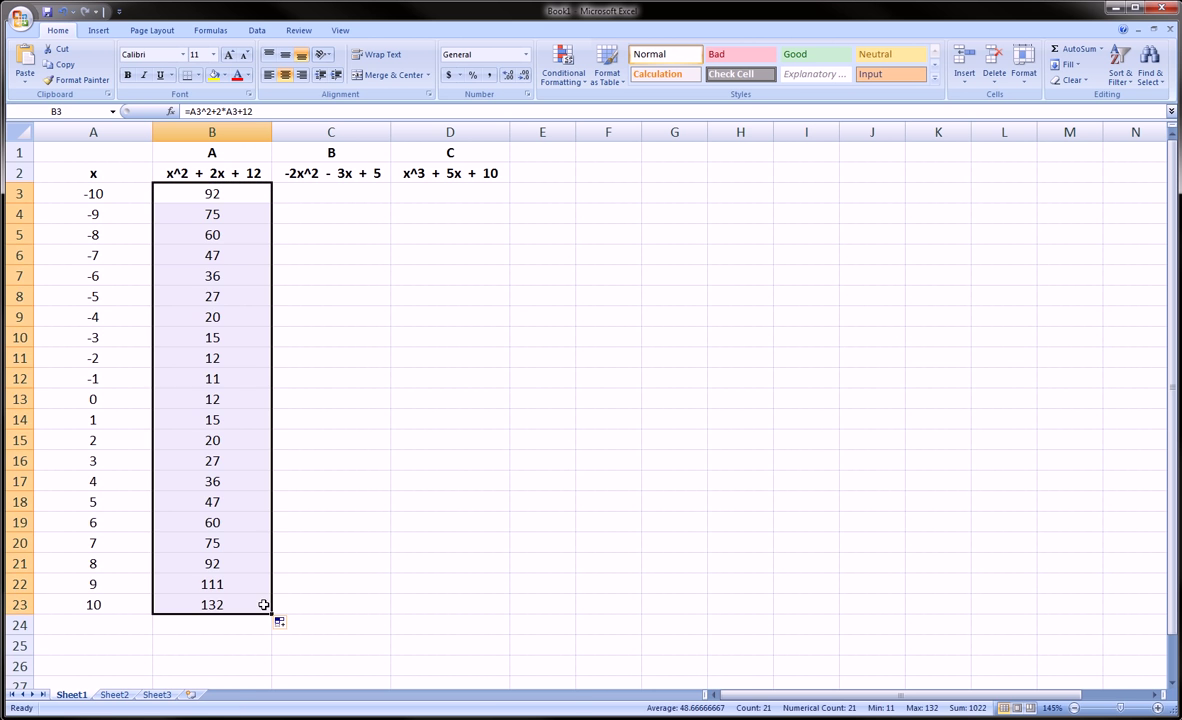
pyautogui.click(322, 193)
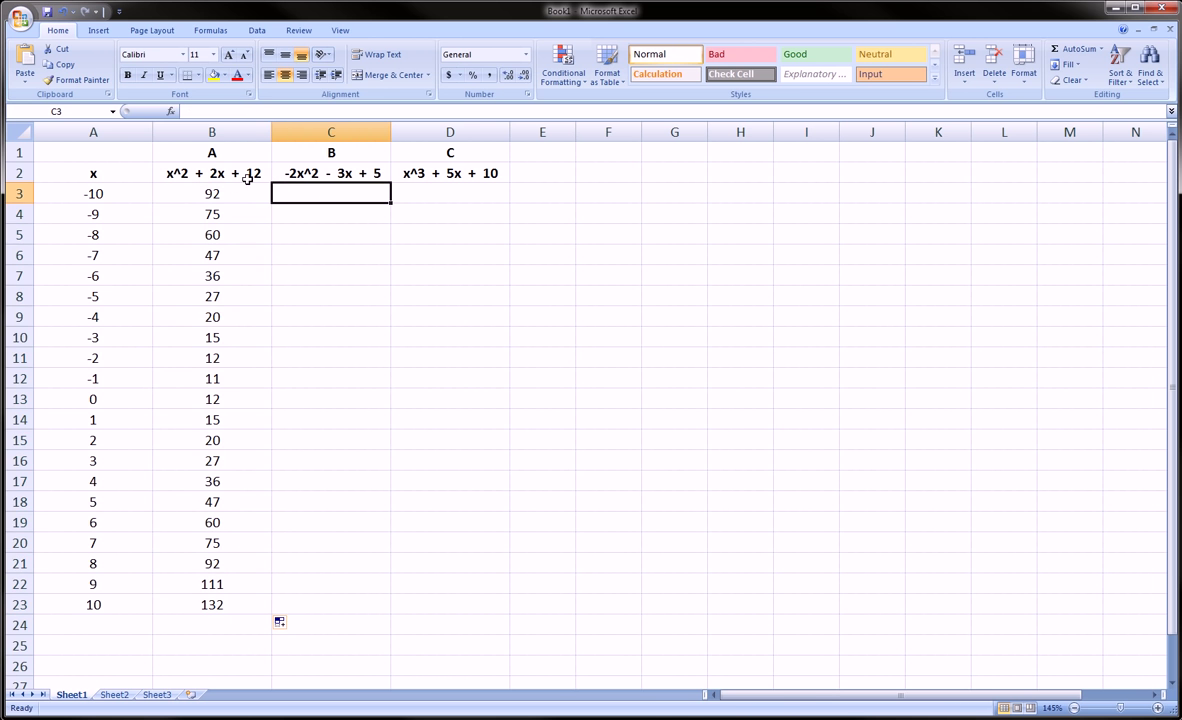
pyautogui.moveTo(213, 193); pyautogui.dragTo(169, 604)
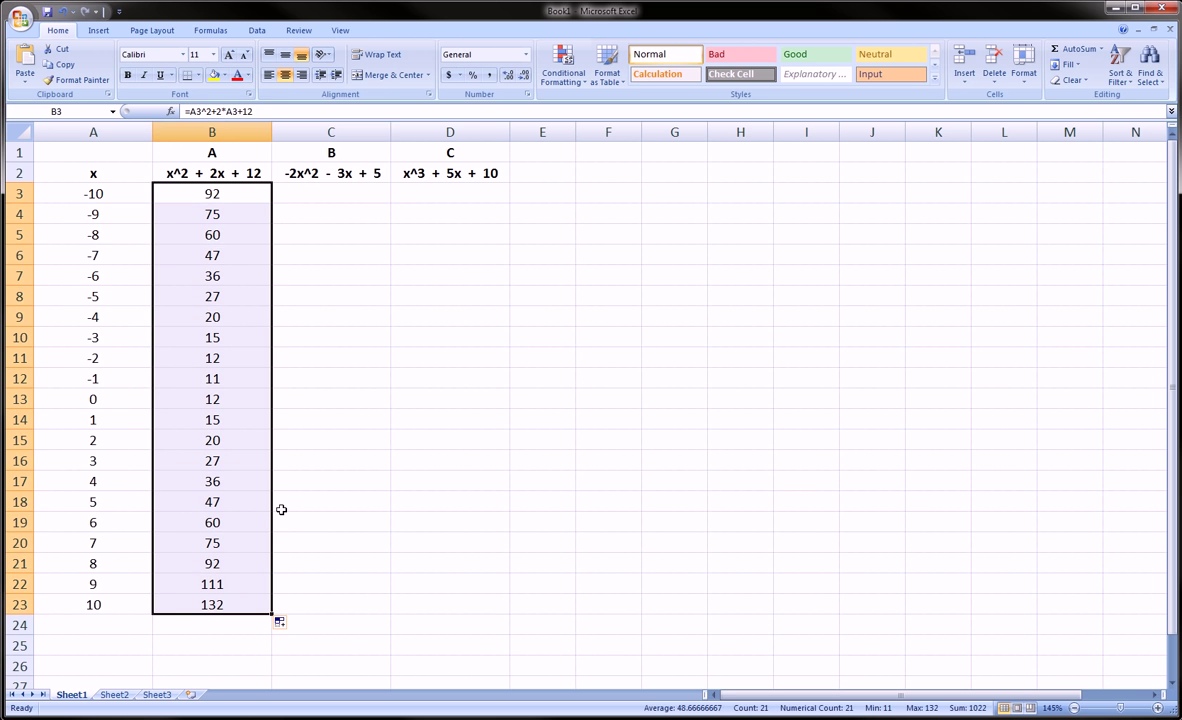
pyautogui.moveTo(211, 152); pyautogui.dragTo(213, 578)
# - Enter the formula =-2*A3^2-3*A3+5 in C3 to evaluate function B for the first x value
pyautogui.click(323, 189)
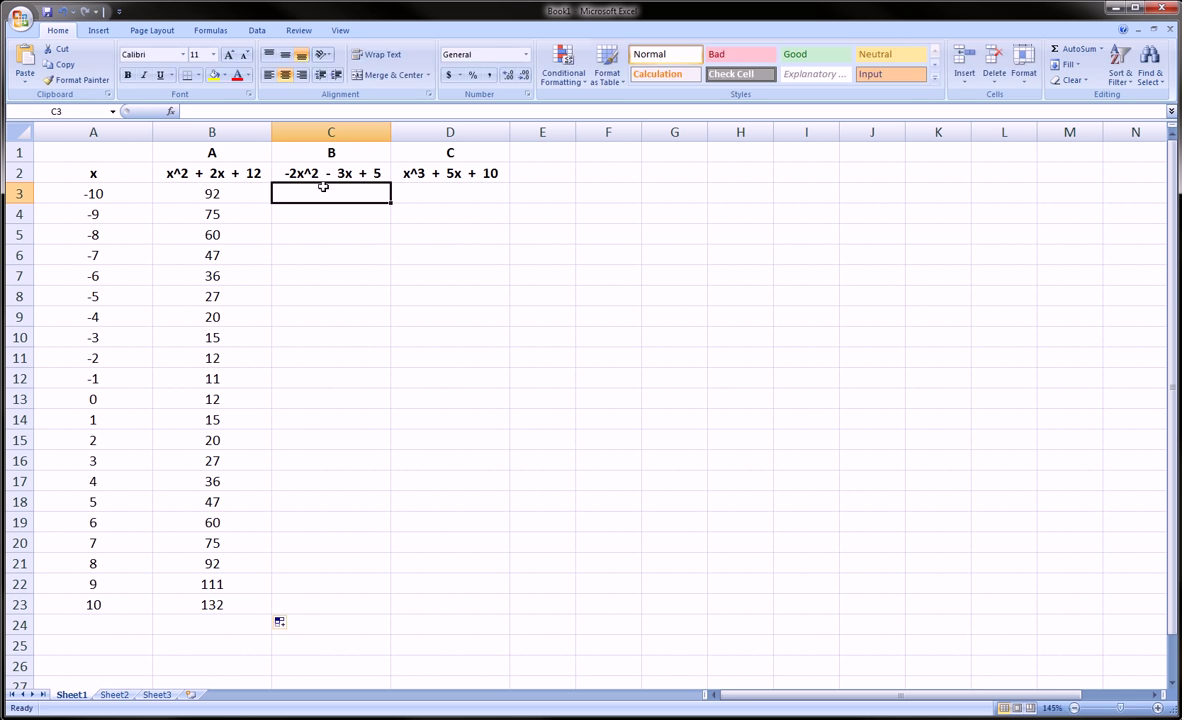
pyautogui.write('=')
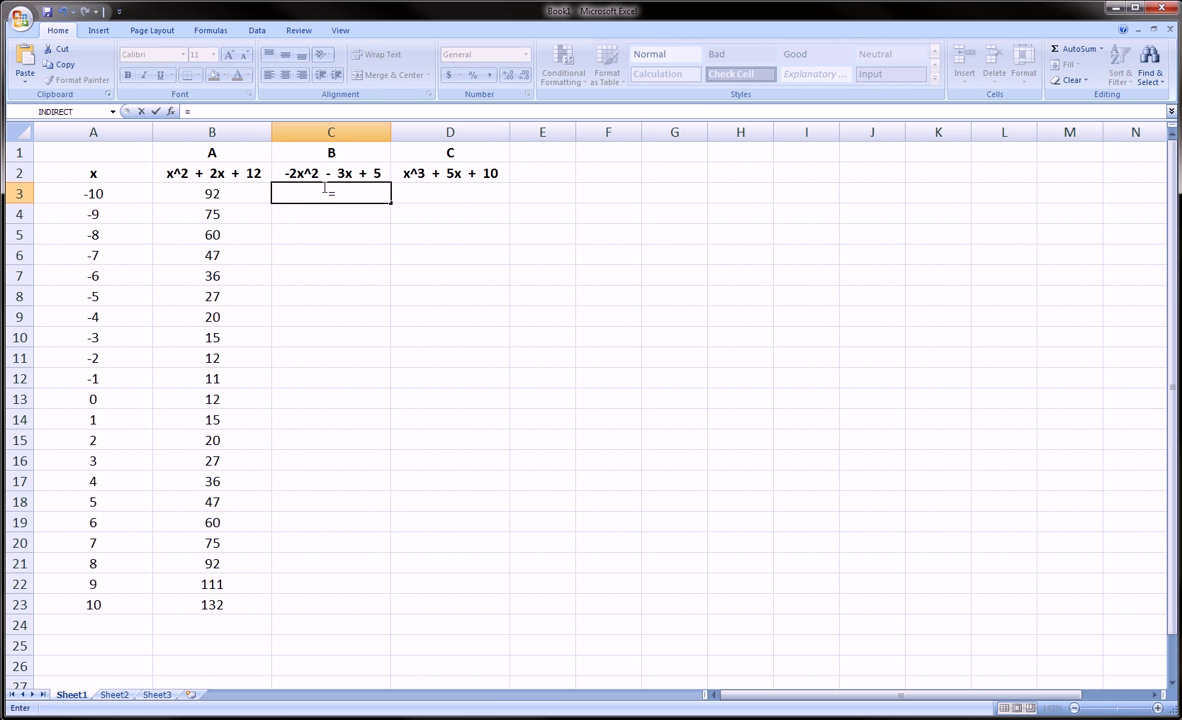
pyautogui.write('-2x')
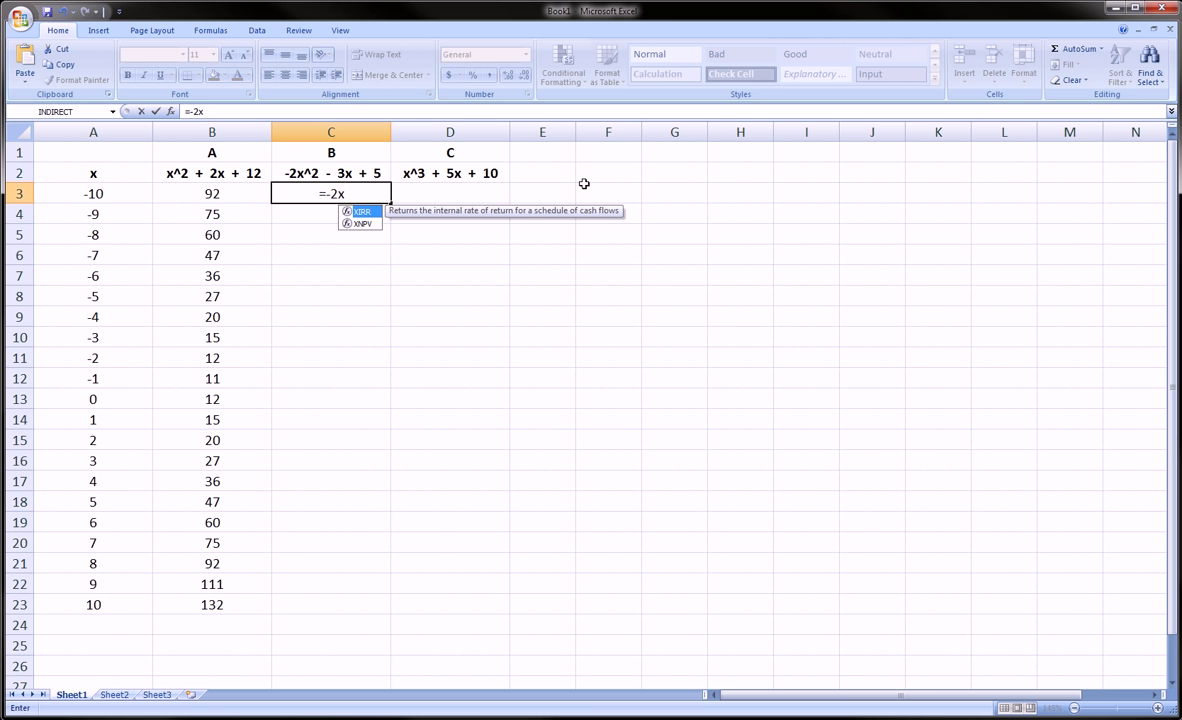
pyautogui.press('BackSpace')
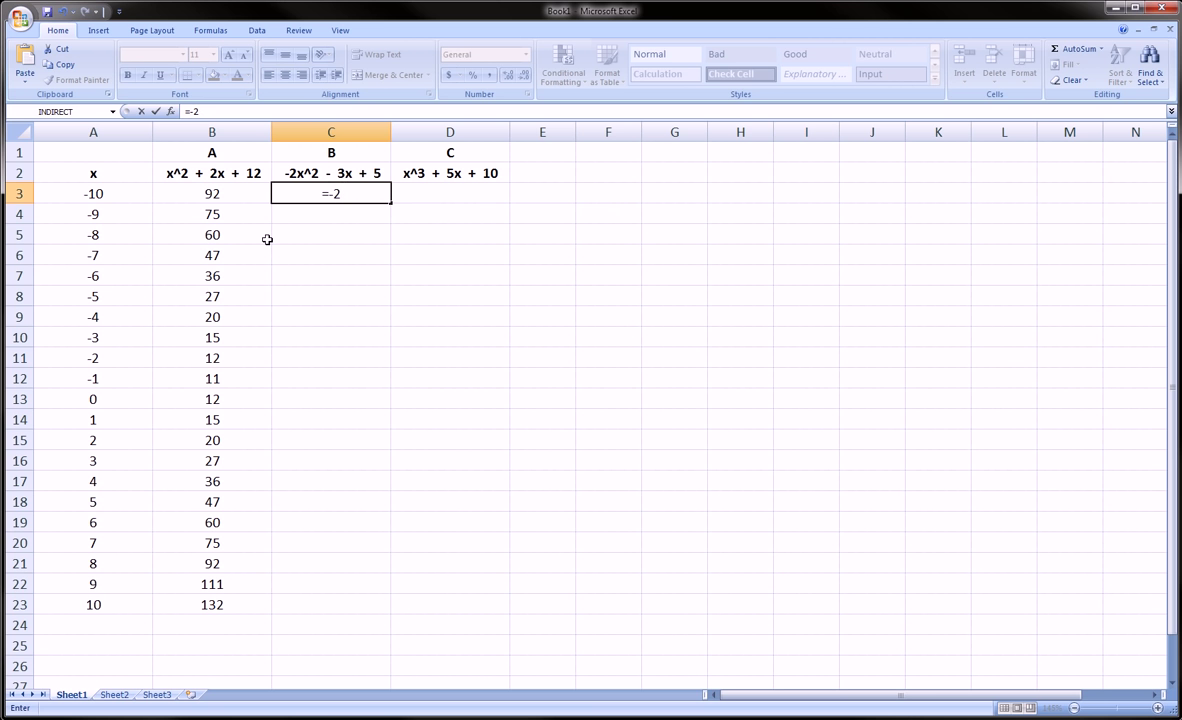
pyautogui.write('*')
pyautogui.click(116, 192)
pyautogui.write('^')
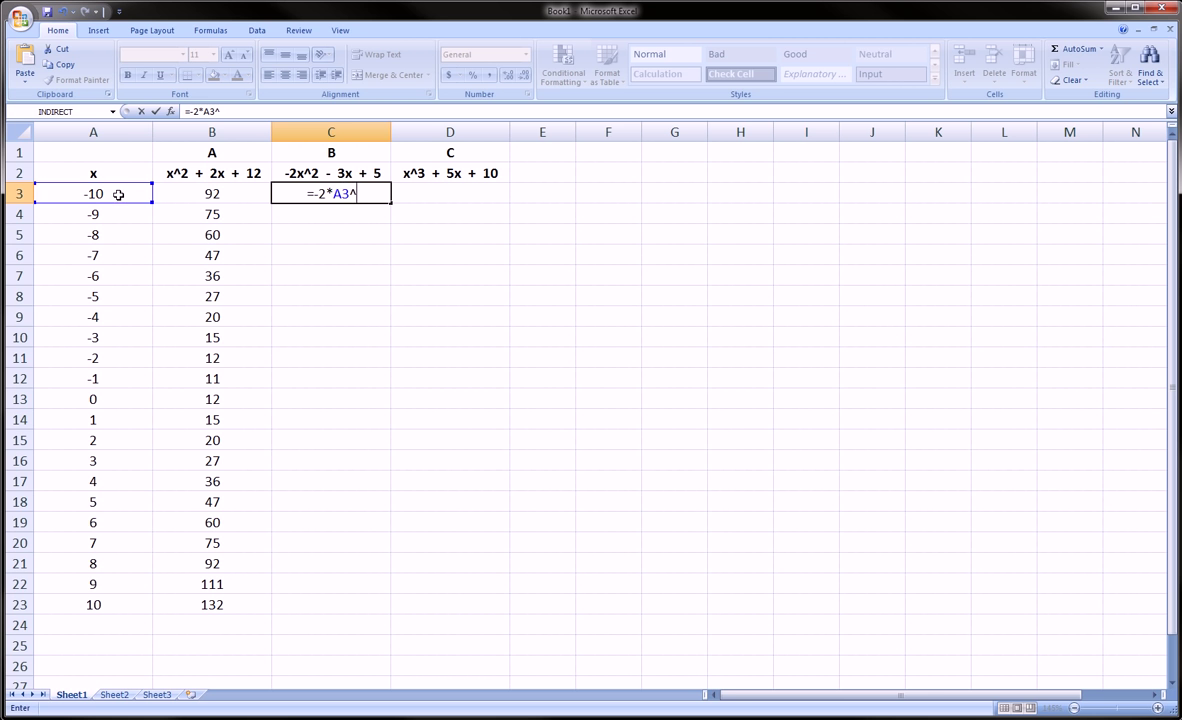
pyautogui.write('2-3*')
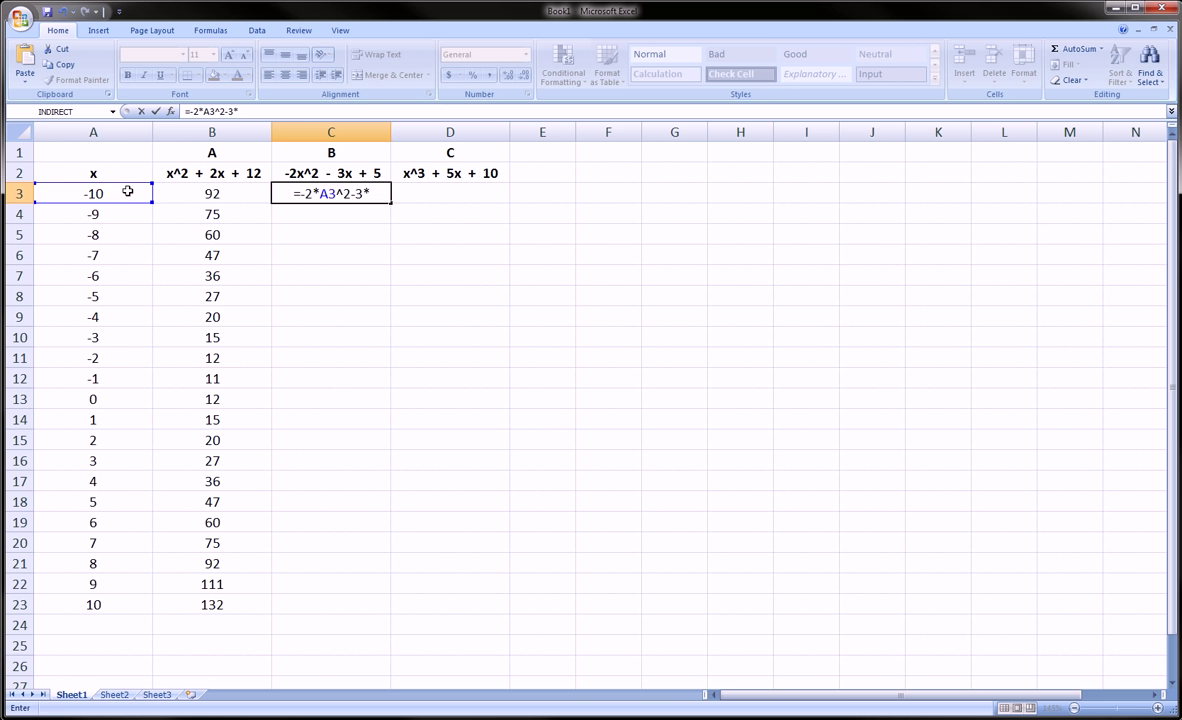
pyautogui.click(128, 191)
pyautogui.write('+5')
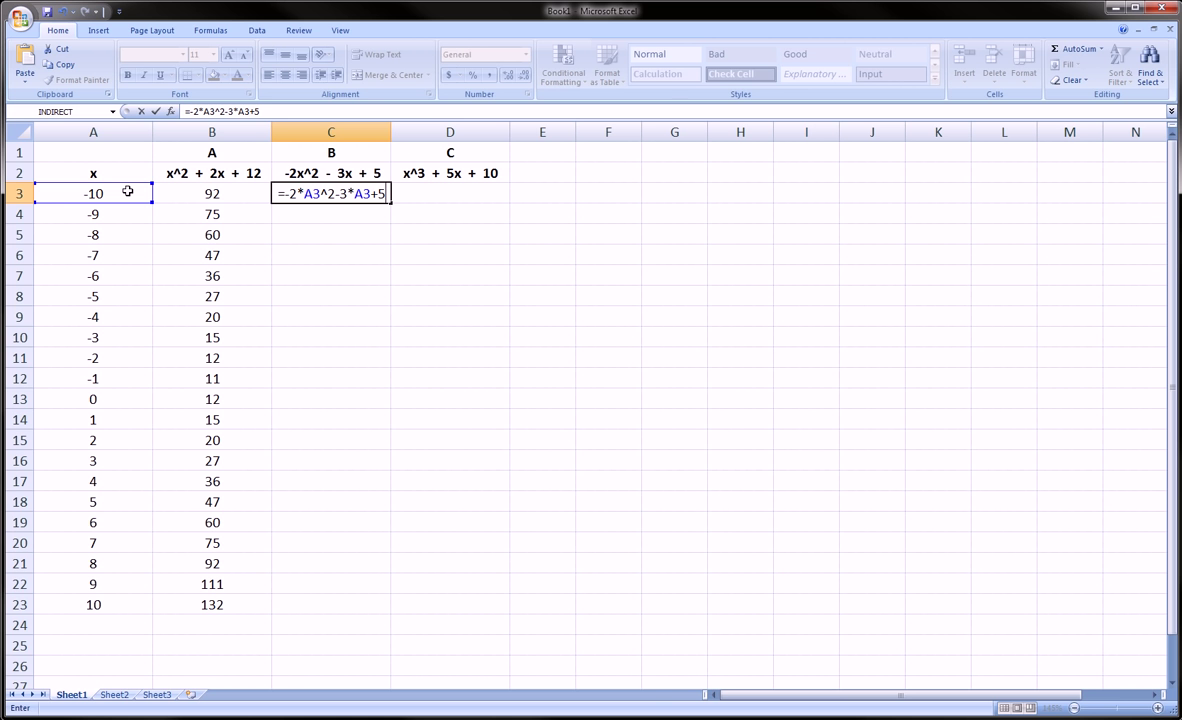
pyautogui.press('Return')
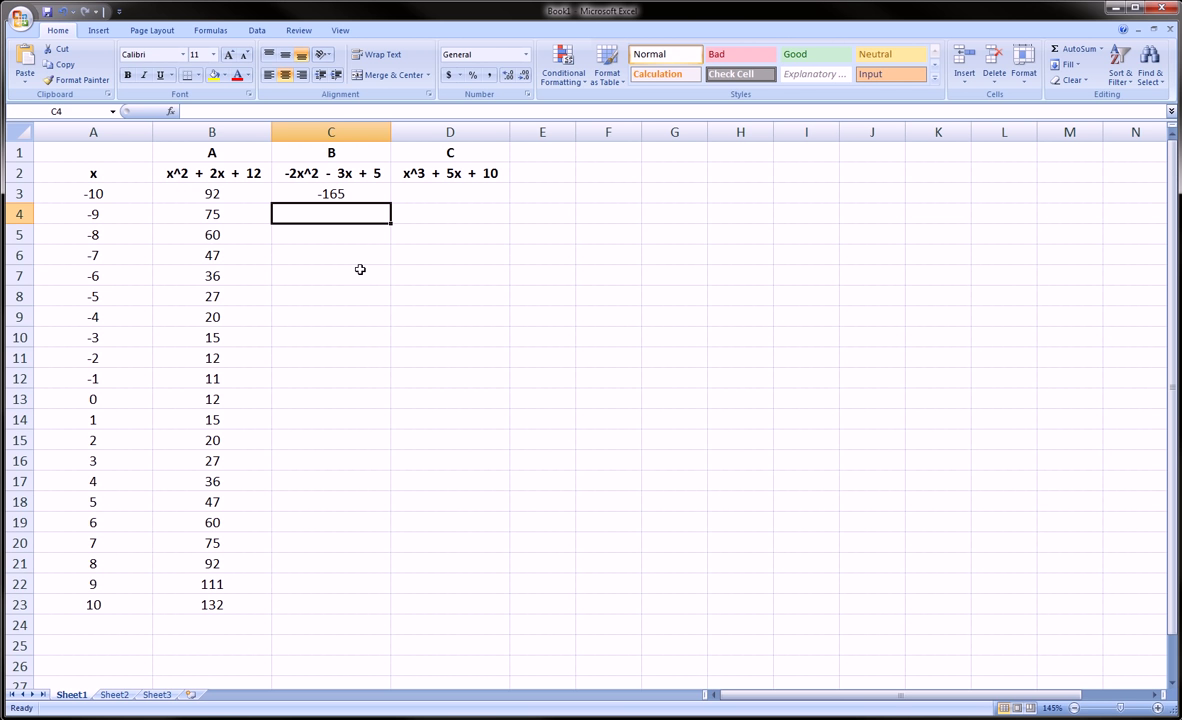
# - Fill the formula in C3 down to C23 for all the x values
pyautogui.click(350, 196)
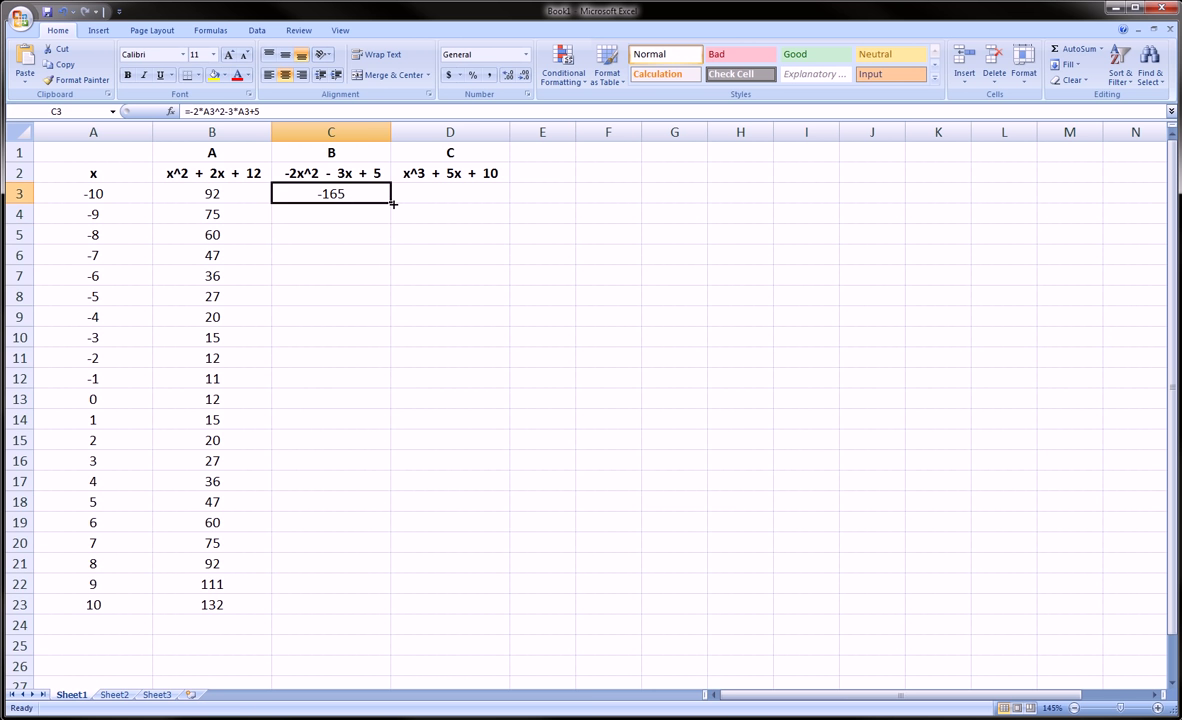
pyautogui.moveTo(393, 204); pyautogui.dragTo(367, 608)
# - Enter the formula =A3^3+5*A3+10 in D3 to evaluate function C for the first x value
pyautogui.click(456, 193)
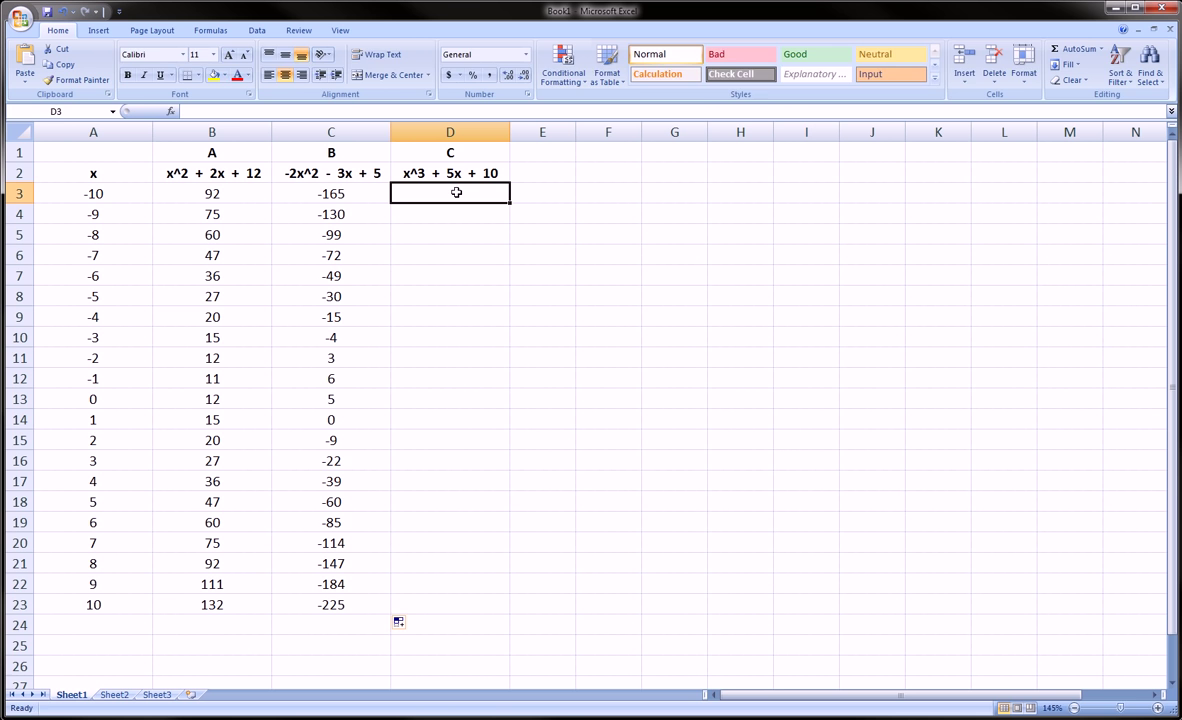
pyautogui.write('=')
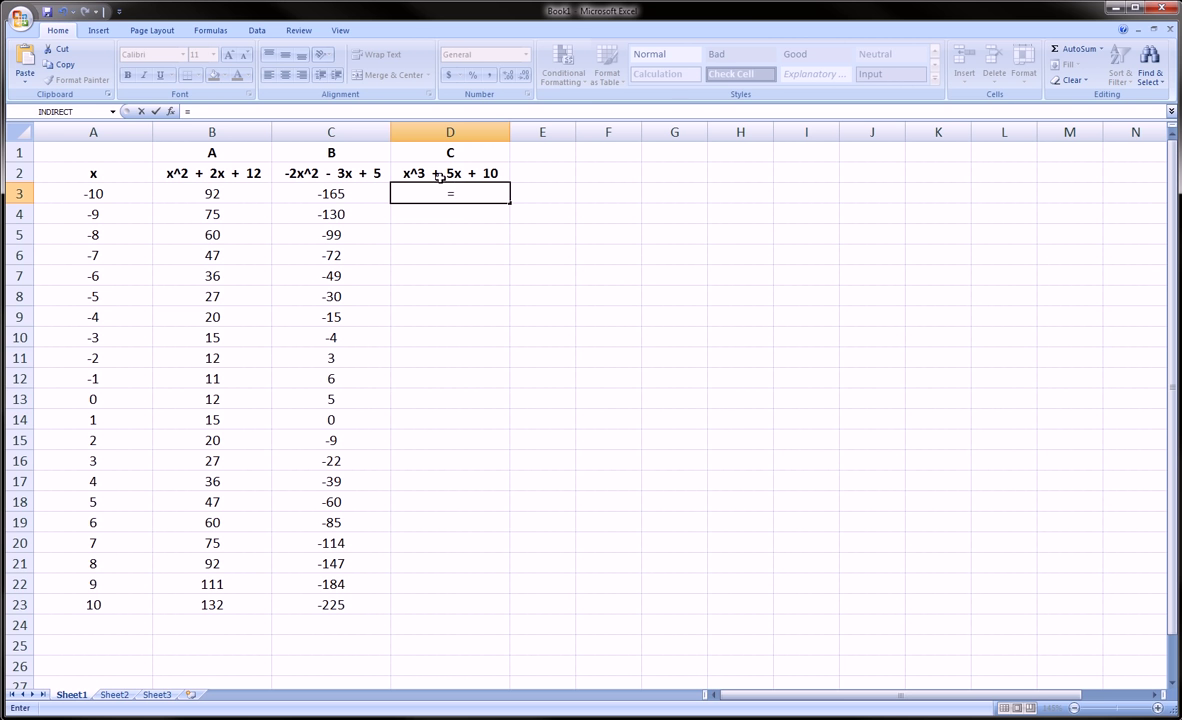
pyautogui.click(117, 194)
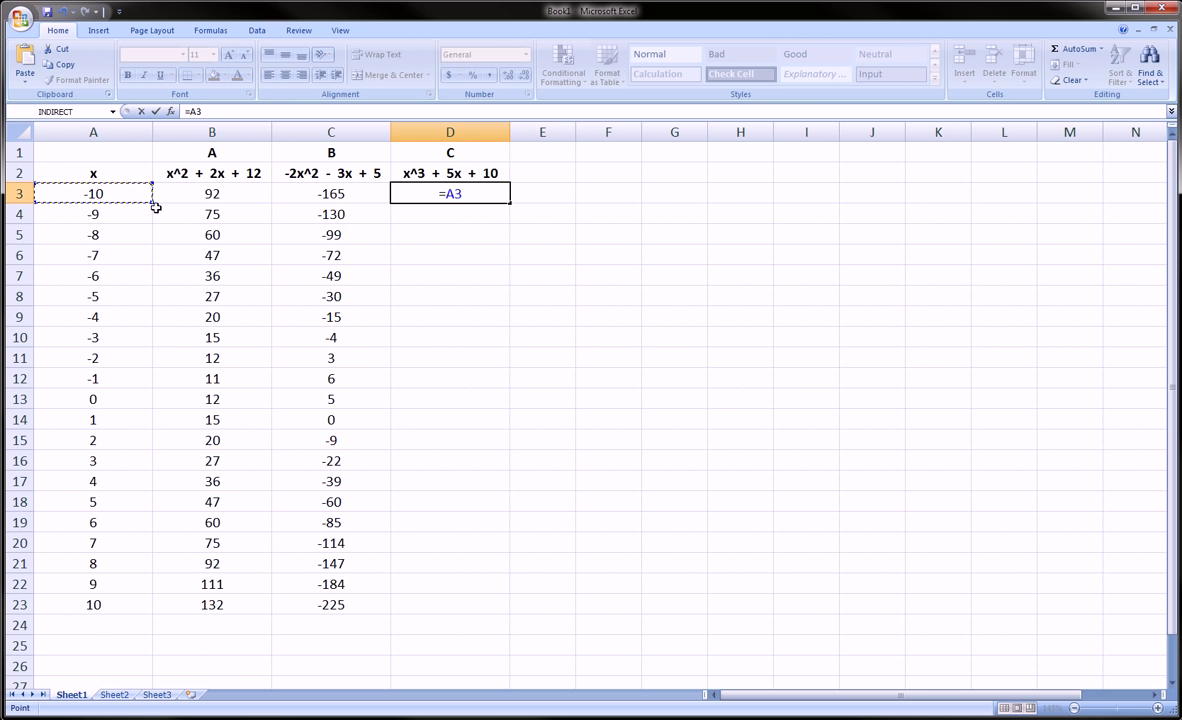
pyautogui.write('^3+5*')
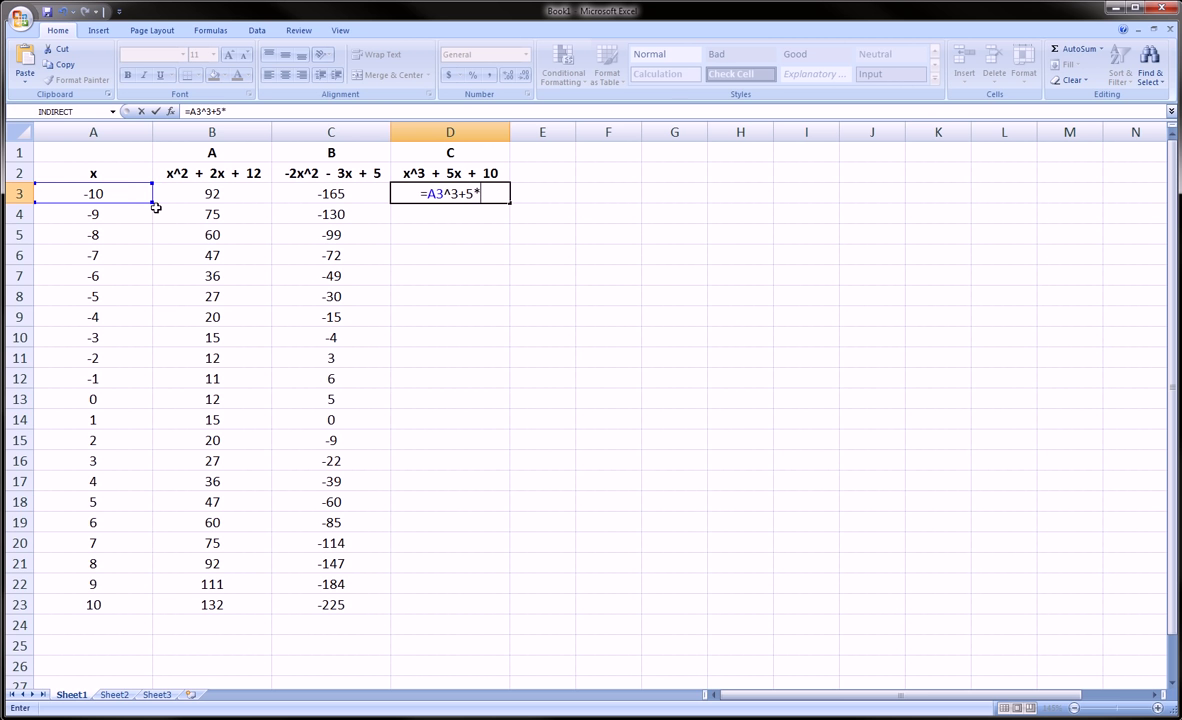
pyautogui.click(129, 189)
pyautogui.write('+10')
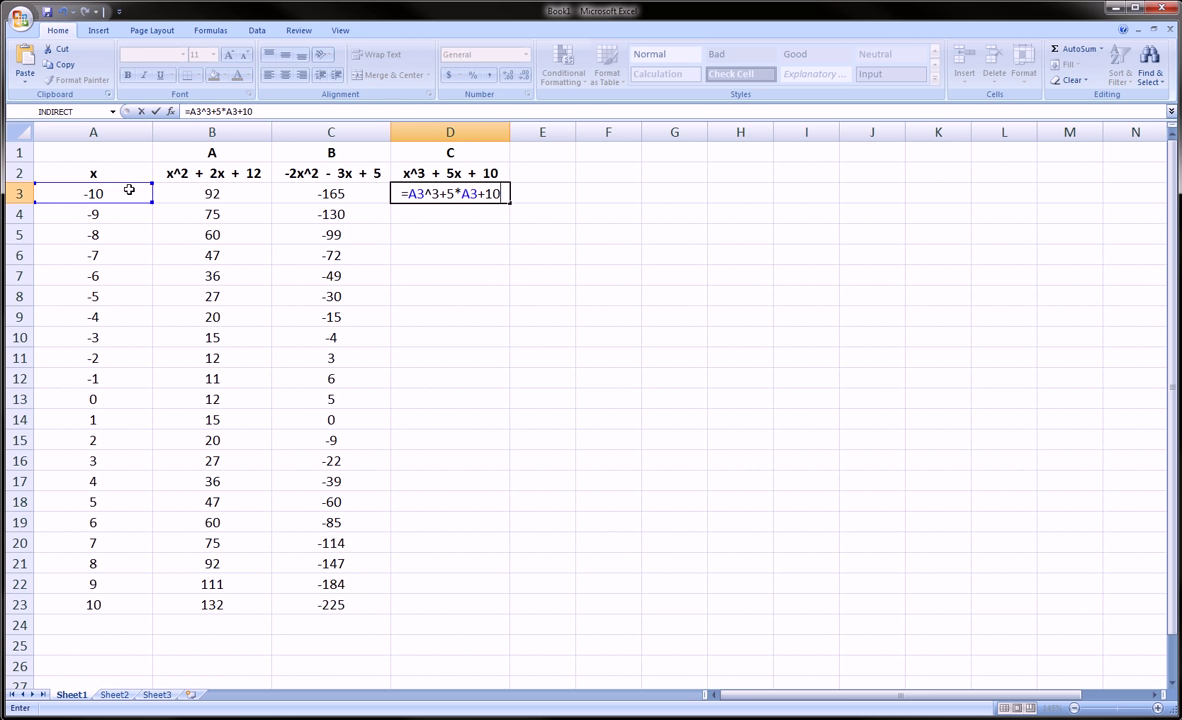
pyautogui.press('Return')
# - Fill the formula in D3 down to D23 for all the x values
pyautogui.click(446, 196)
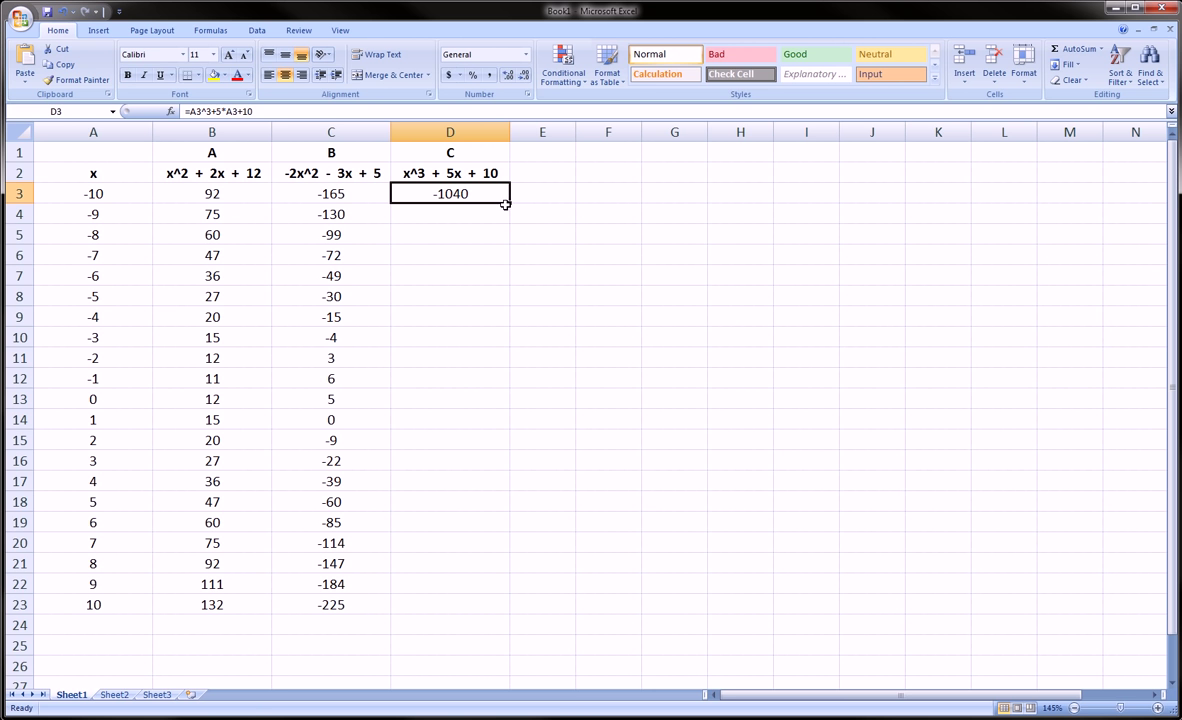
pyautogui.moveTo(509, 203); pyautogui.dragTo(470, 609)
pyautogui.click(335, 464)
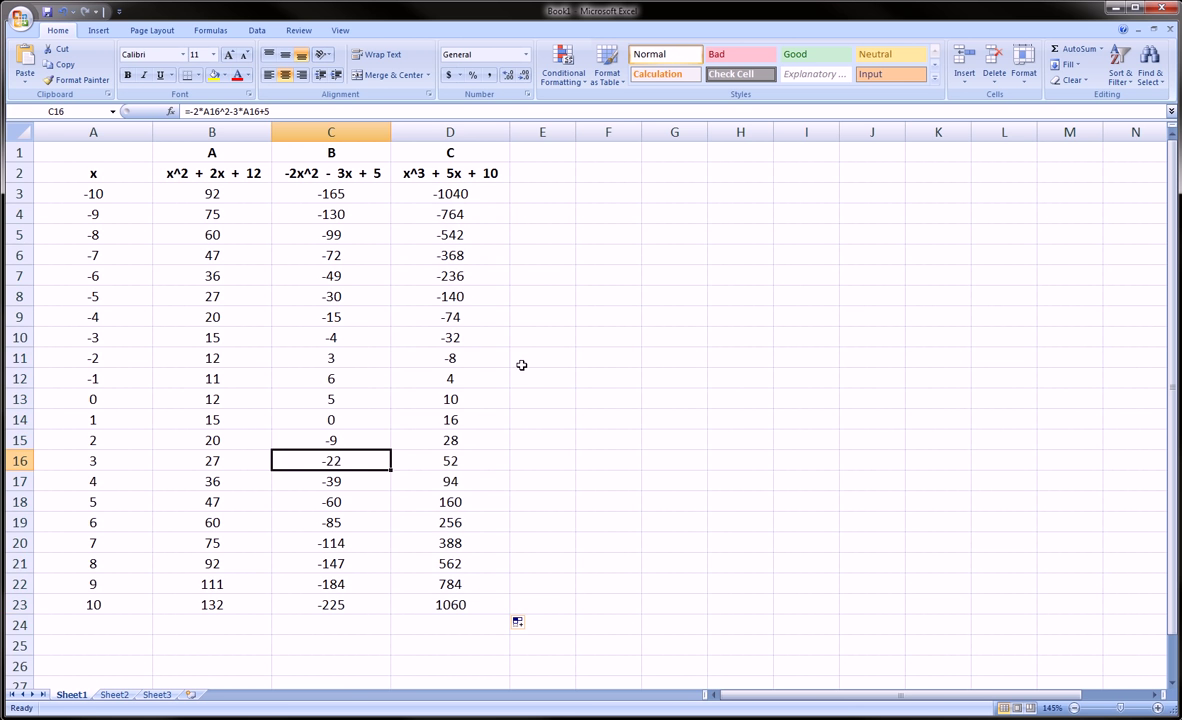
# - Insert a basic 2-D line chart of the table data and place it beside the table, clear of column D
pyautogui.scroll(-1, 480, 360)
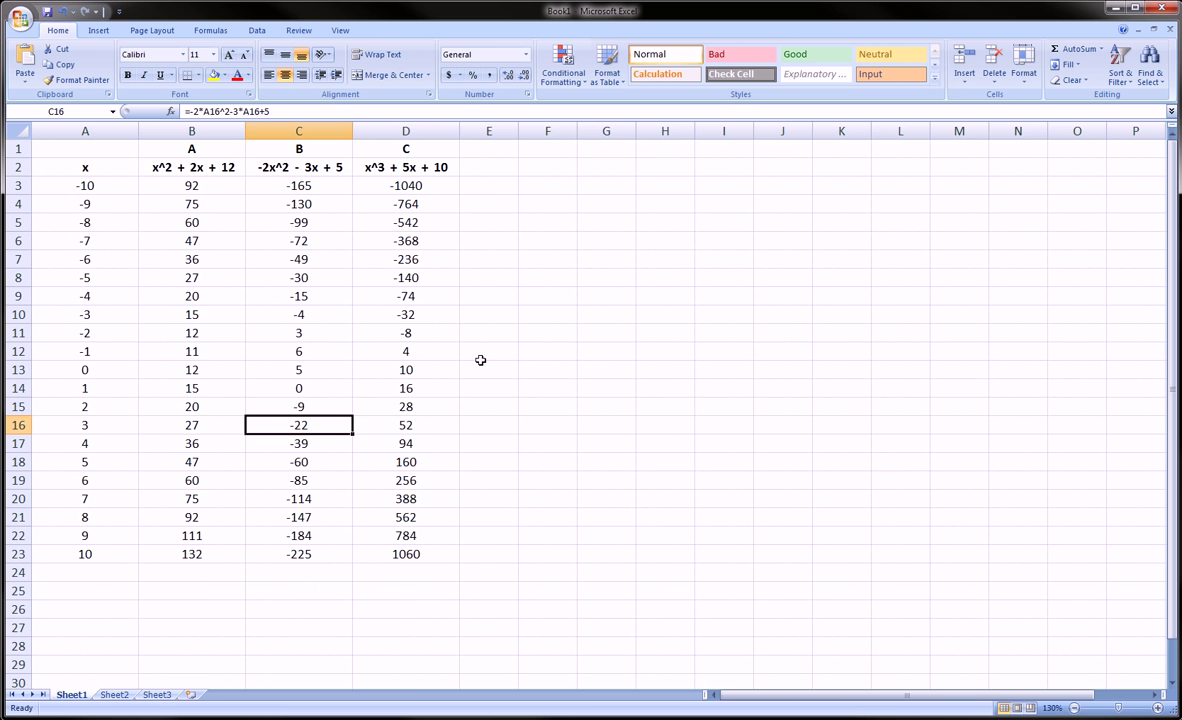
pyautogui.click(99, 31)
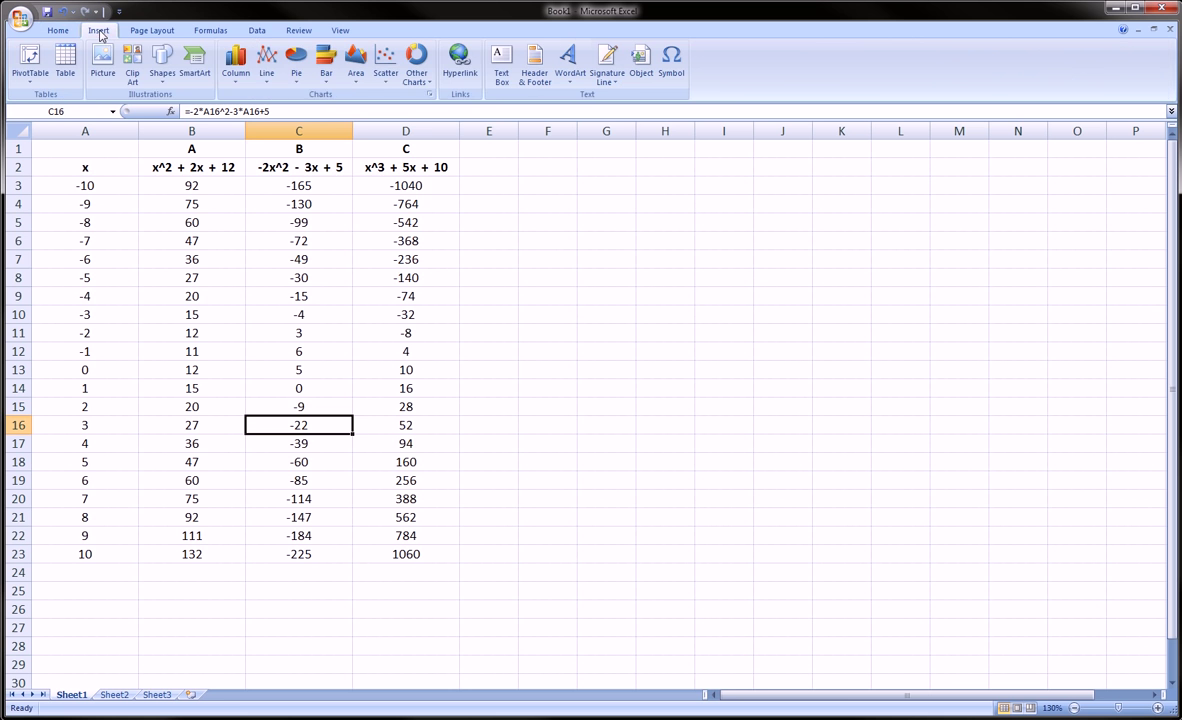
pyautogui.click(267, 80)
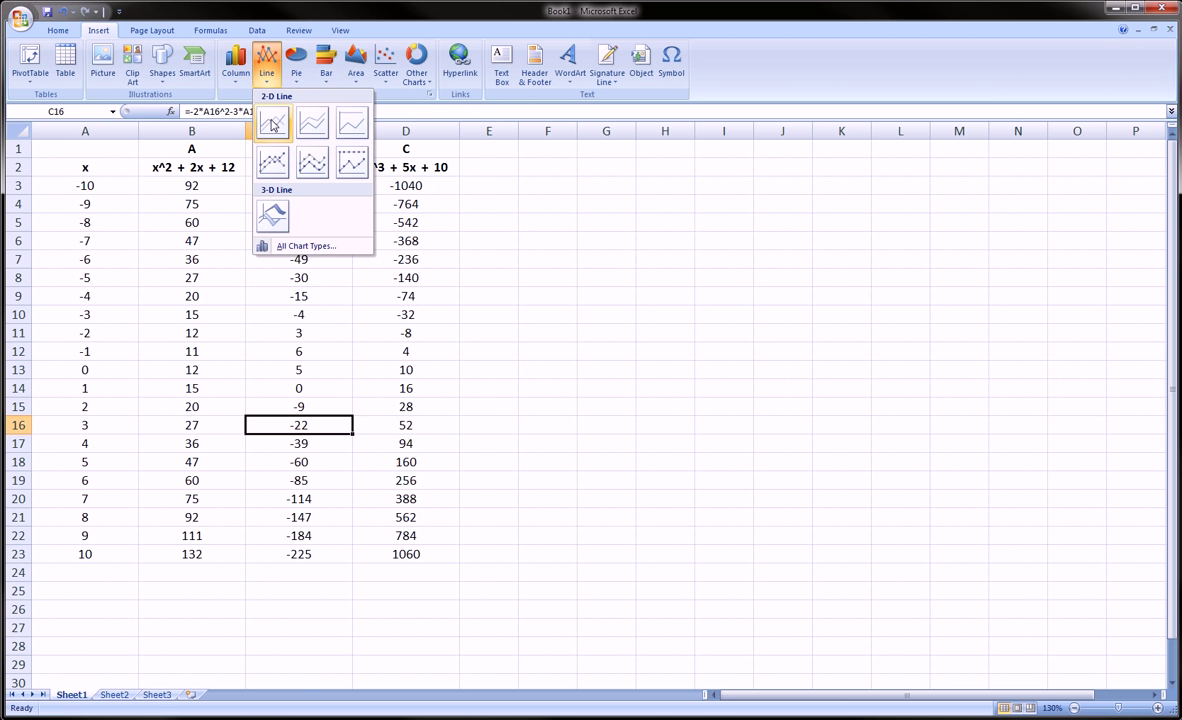
pyautogui.click(271, 125)
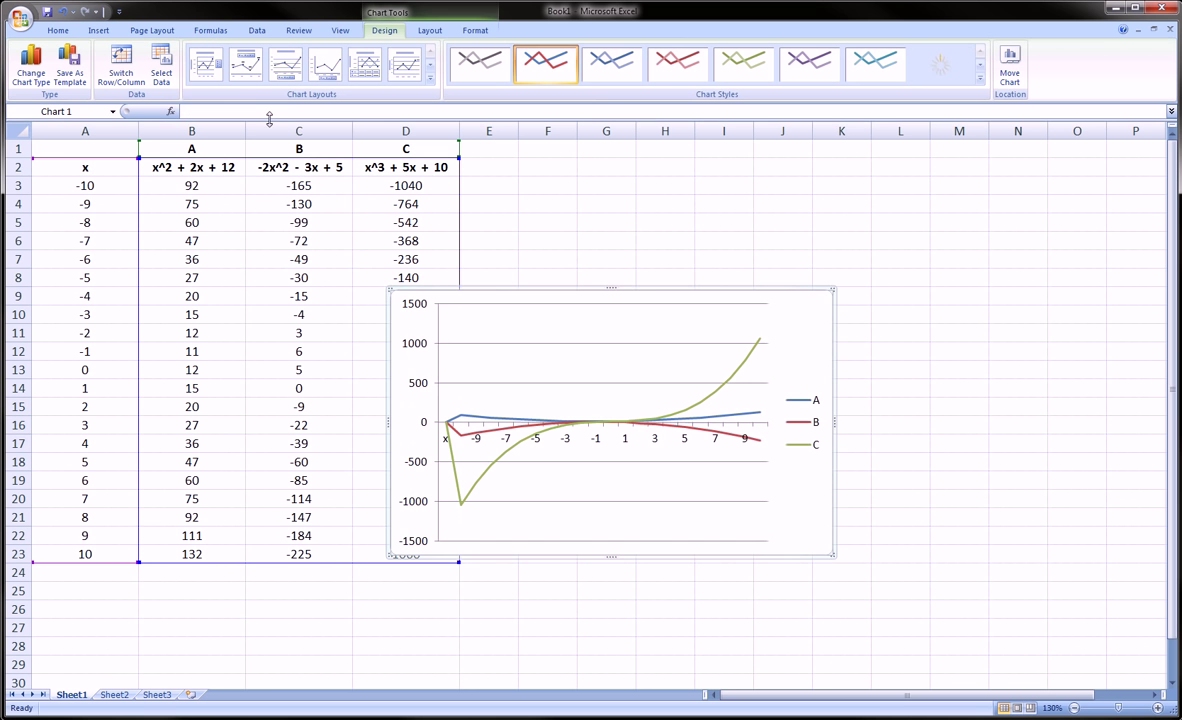
pyautogui.moveTo(686, 300); pyautogui.dragTo(783, 232)
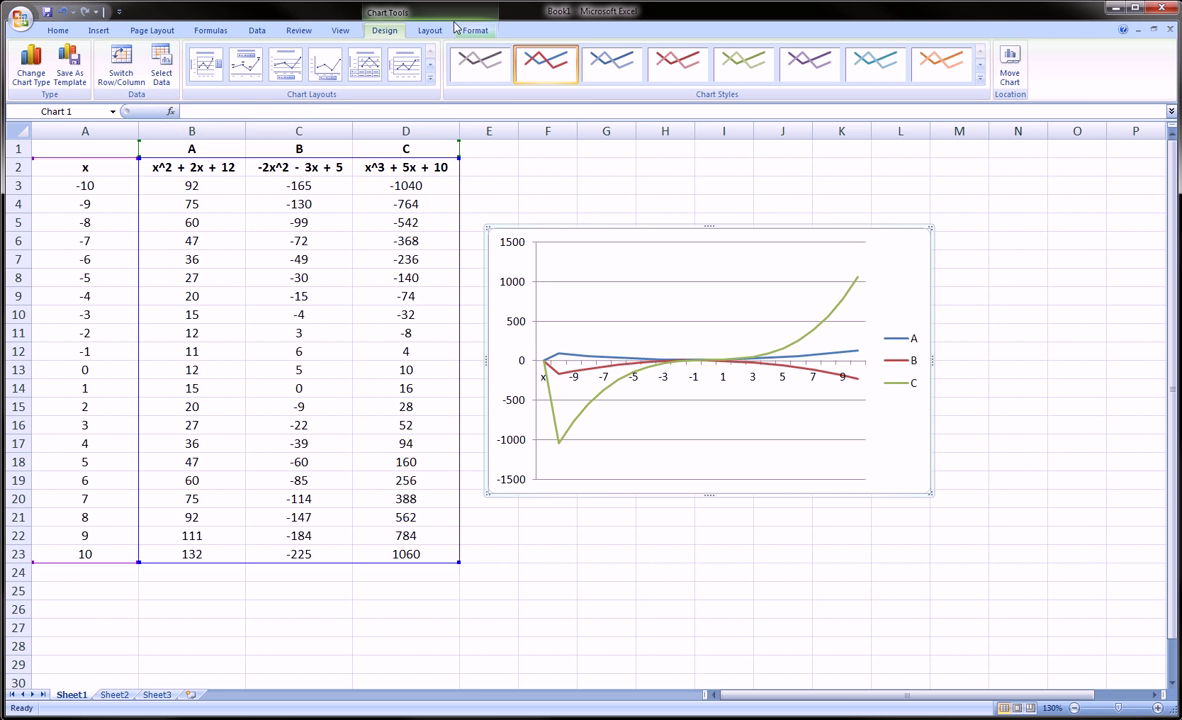
# - Edit the chart's data source so series A takes its name from B2 and its values from B3:B23
pyautogui.moveTo(396, 13); pyautogui.dragTo(405, 17)
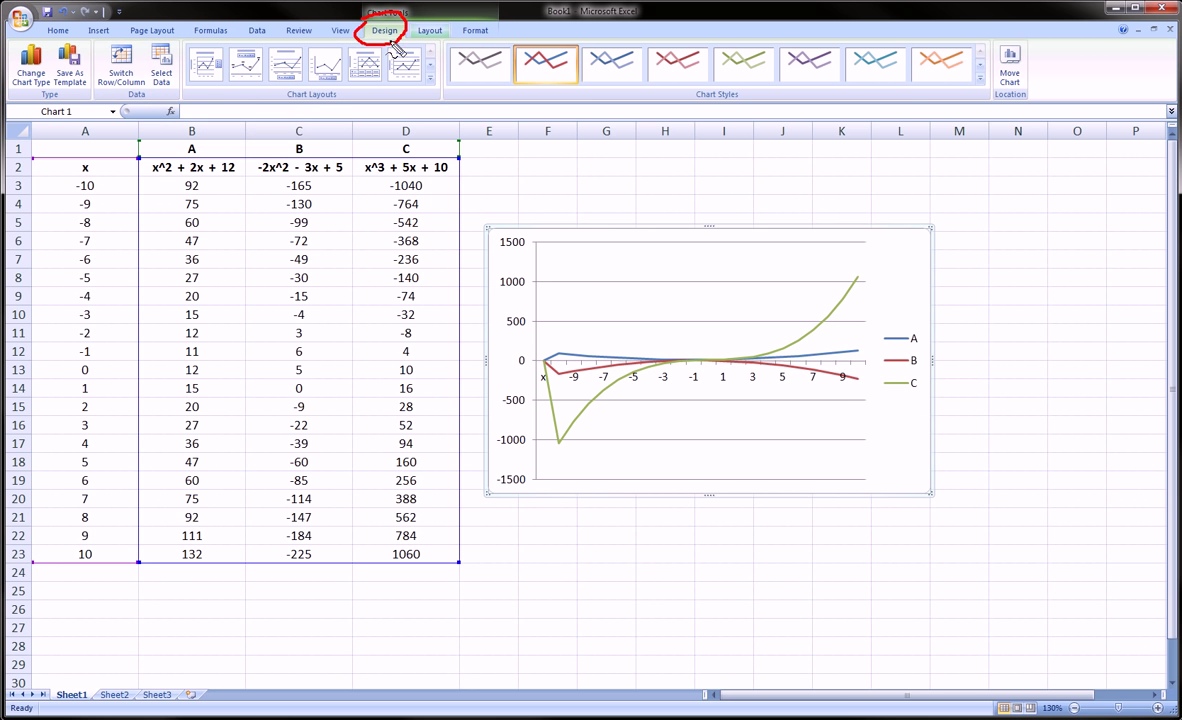
pyautogui.moveTo(150, 34)
pyautogui.mouseDown()
pyautogui.moveTo(130, 92)
pyautogui.moveTo(148, 34)
pyautogui.mouseUp()
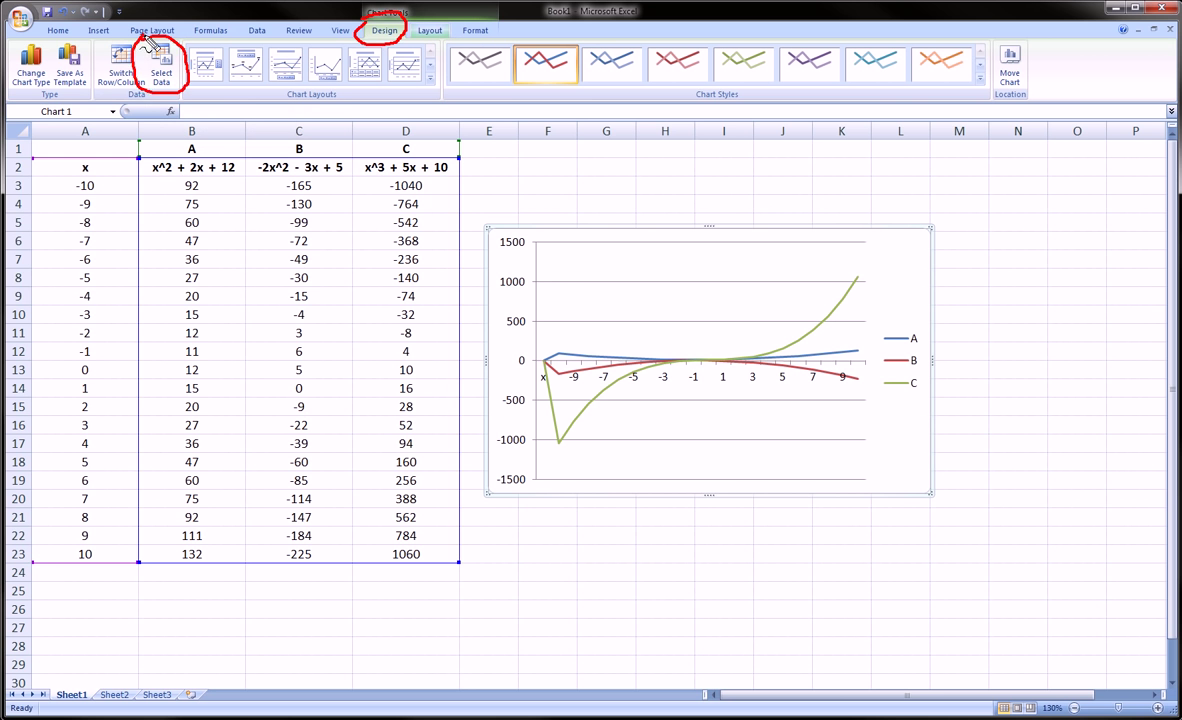
pyautogui.click(160, 65)
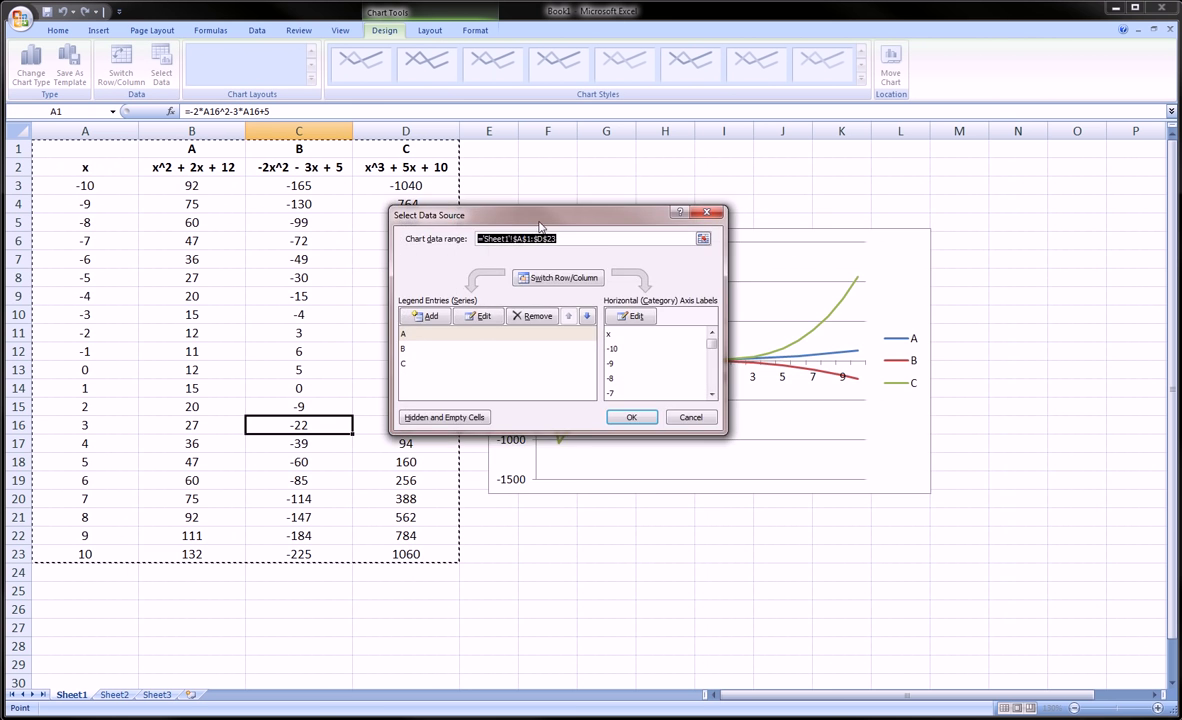
pyautogui.moveTo(497, 216); pyautogui.dragTo(727, 244)
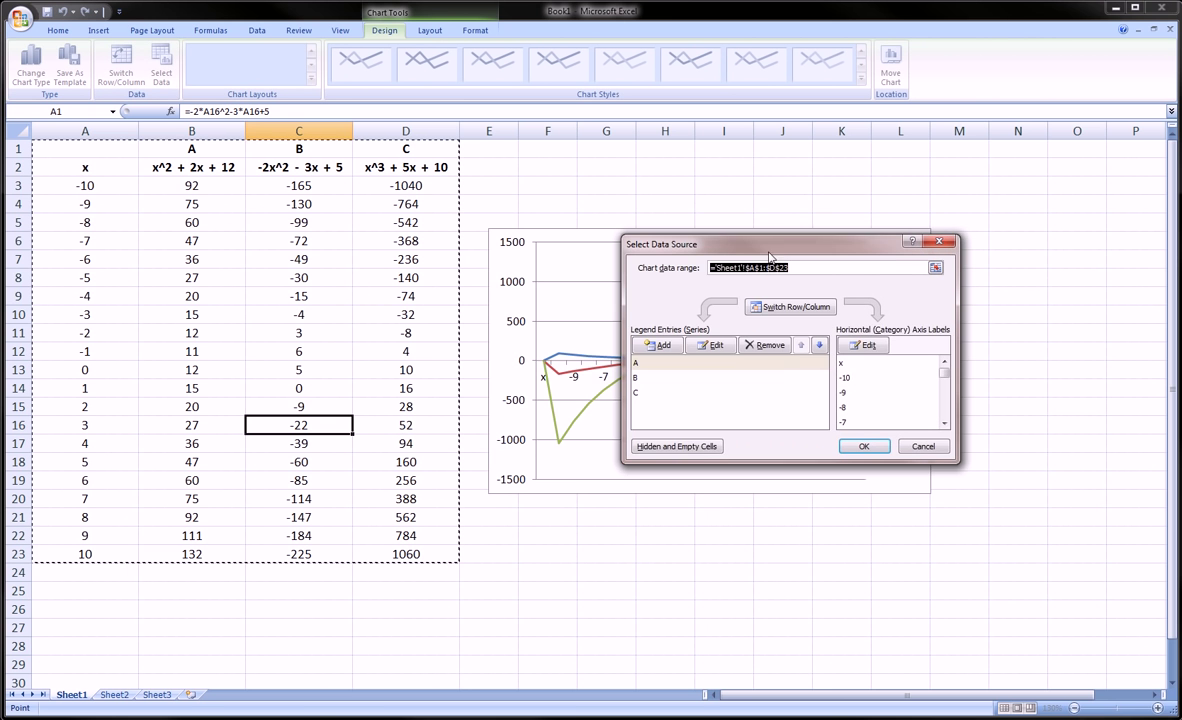
pyautogui.click(678, 365)
pyautogui.click(700, 347)
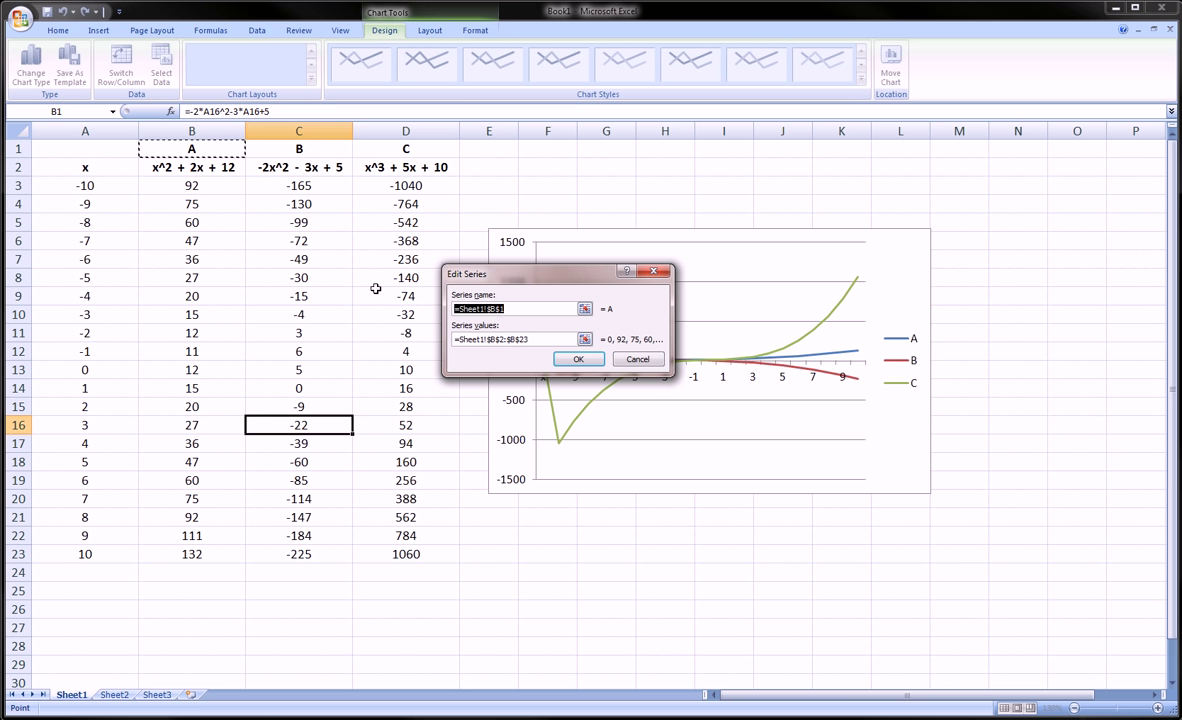
pyautogui.click(171, 171)
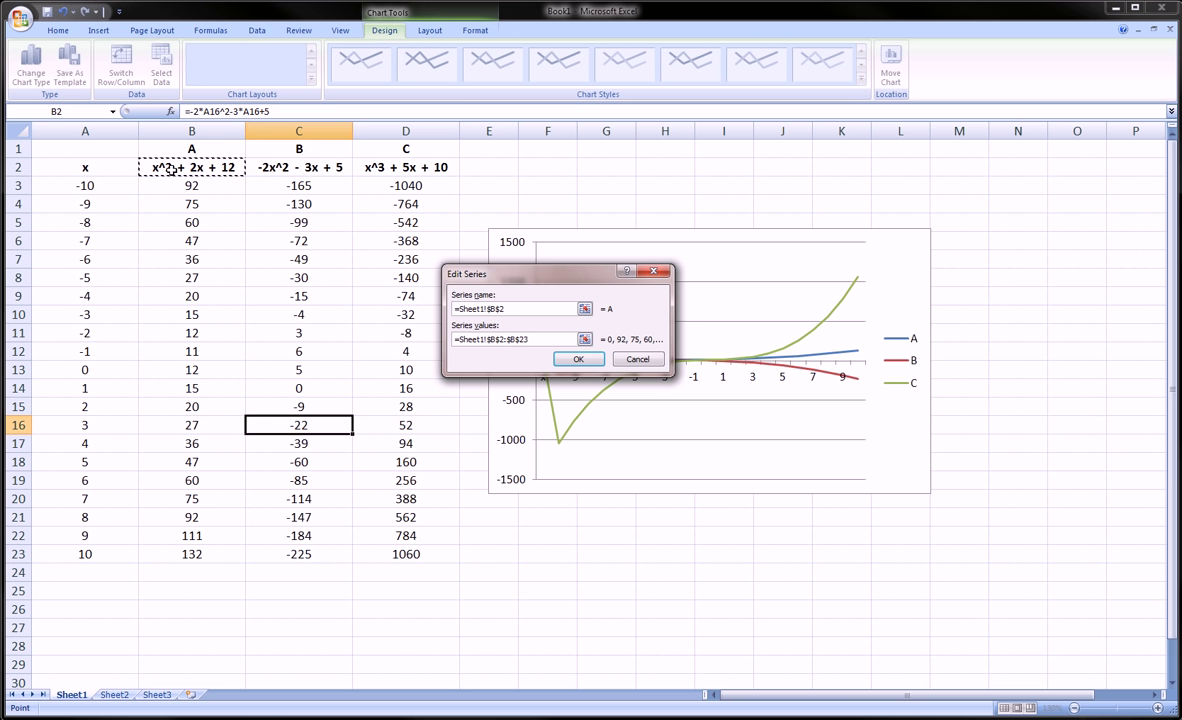
pyautogui.click(510, 339)
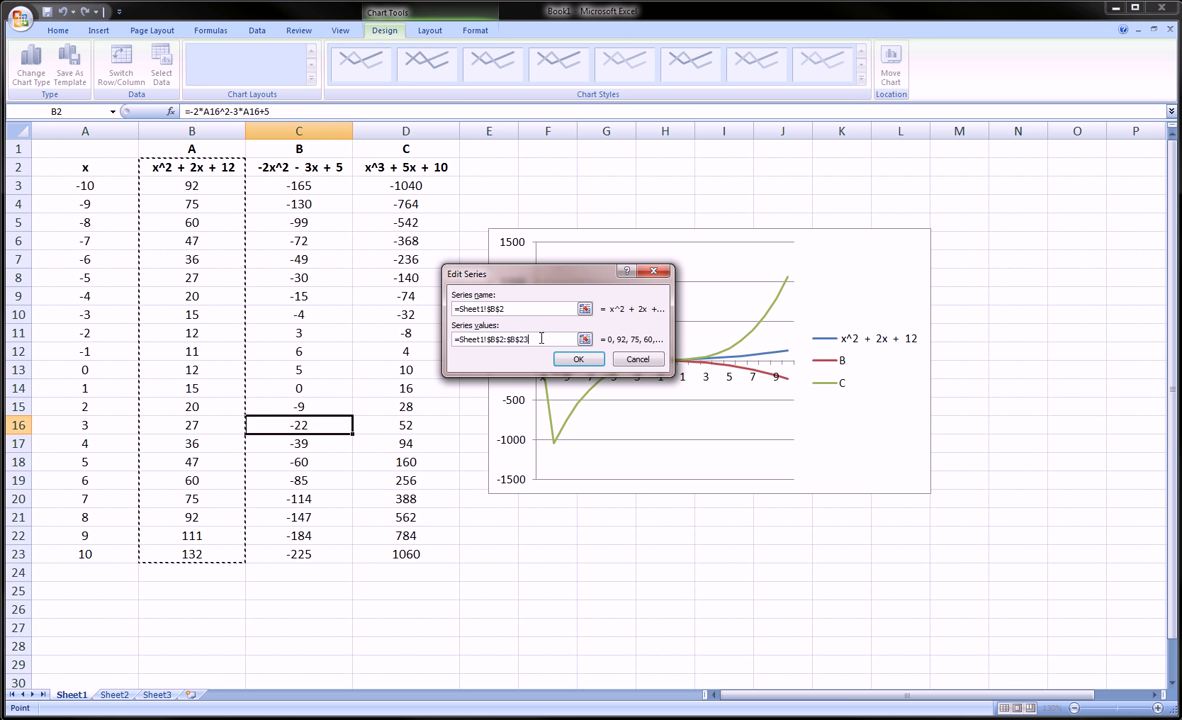
pyautogui.moveTo(541, 339); pyautogui.dragTo(425, 335)
pyautogui.press('BackSpace')
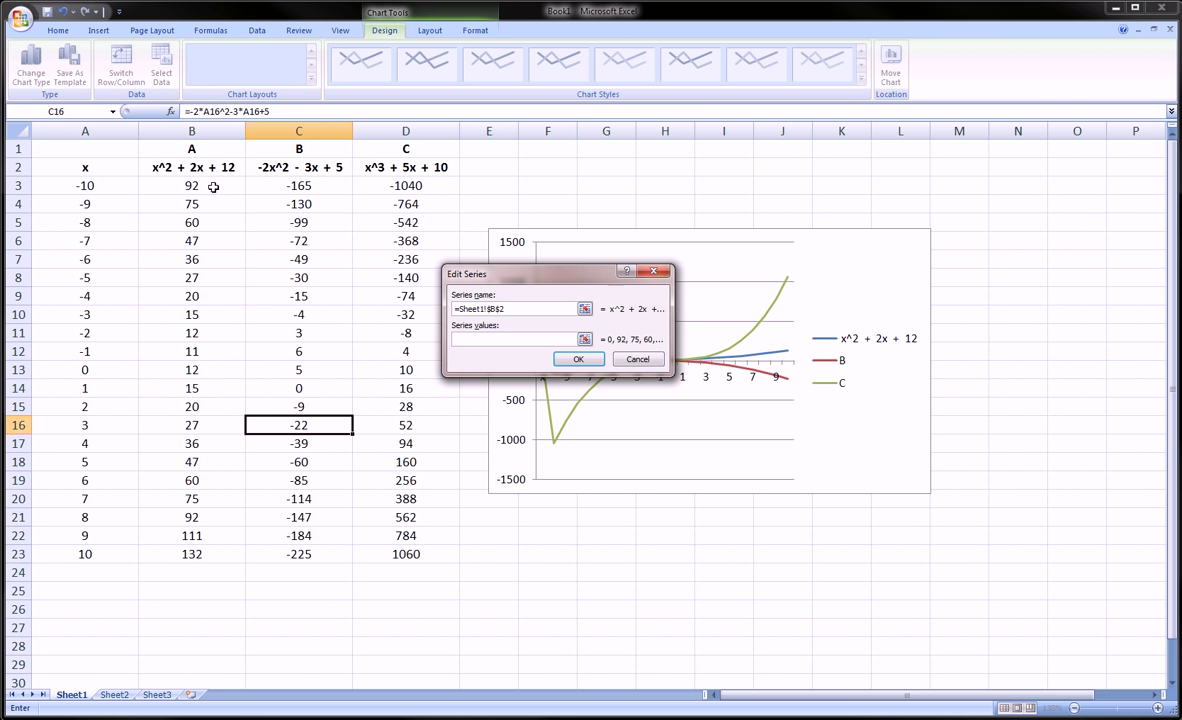
pyautogui.moveTo(213, 187); pyautogui.dragTo(240, 554)
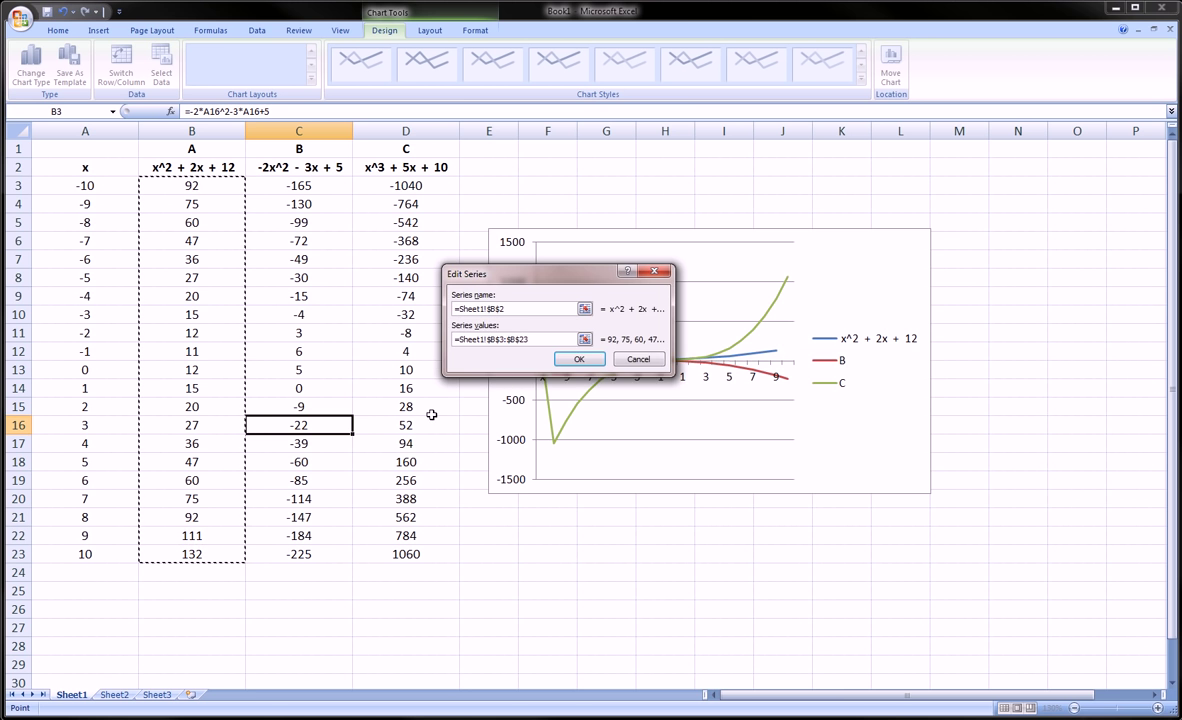
pyautogui.click(576, 359)
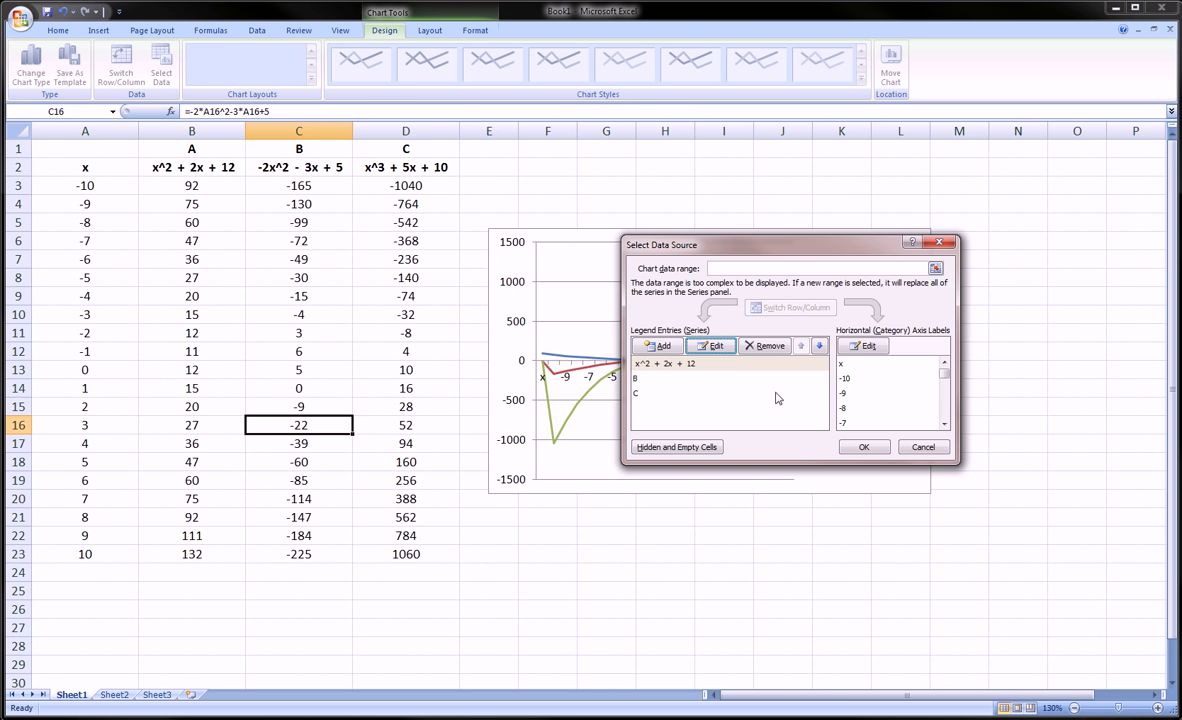
# - Edit chart series B to take its name from C2 and its values from C3:C23
pyautogui.click(677, 377)
pyautogui.click(711, 345)
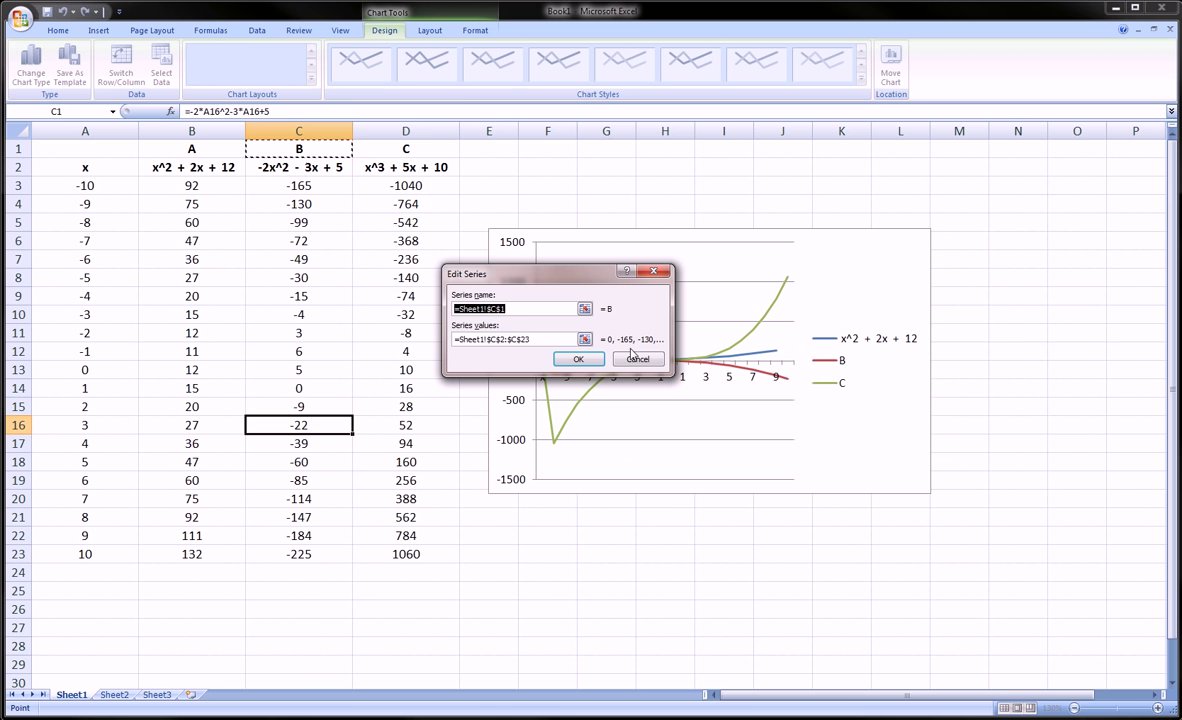
pyautogui.click(290, 167)
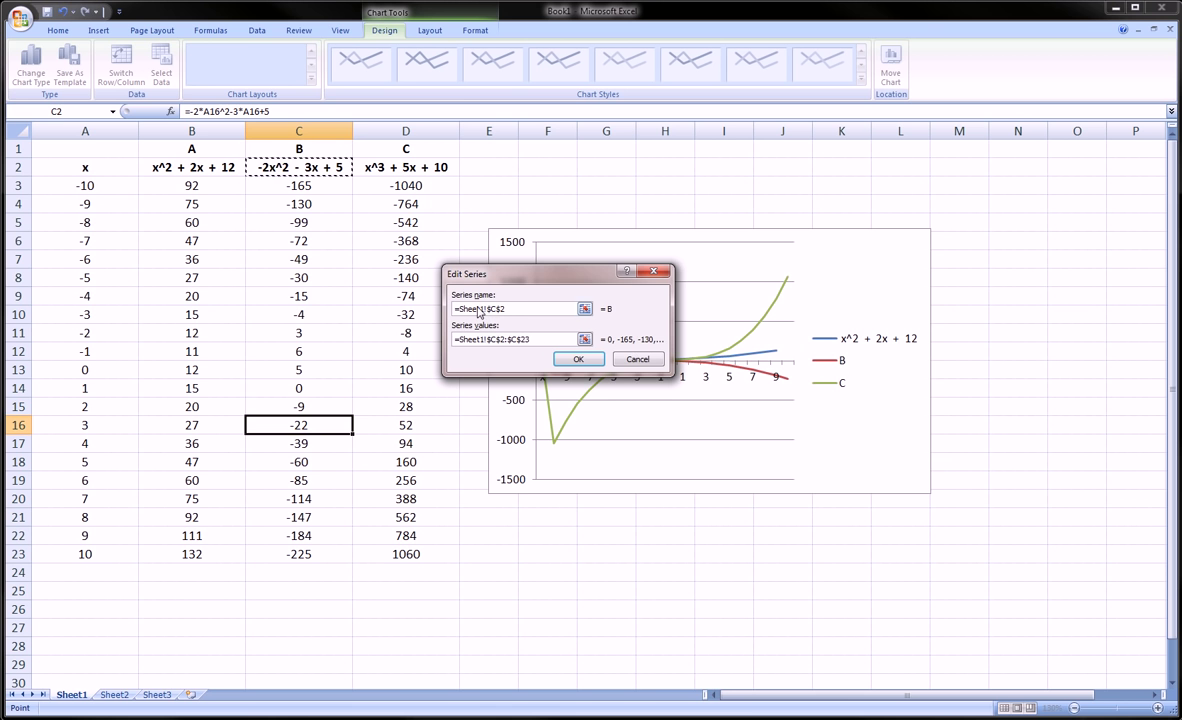
pyautogui.click(537, 339)
pyautogui.press('Delete')
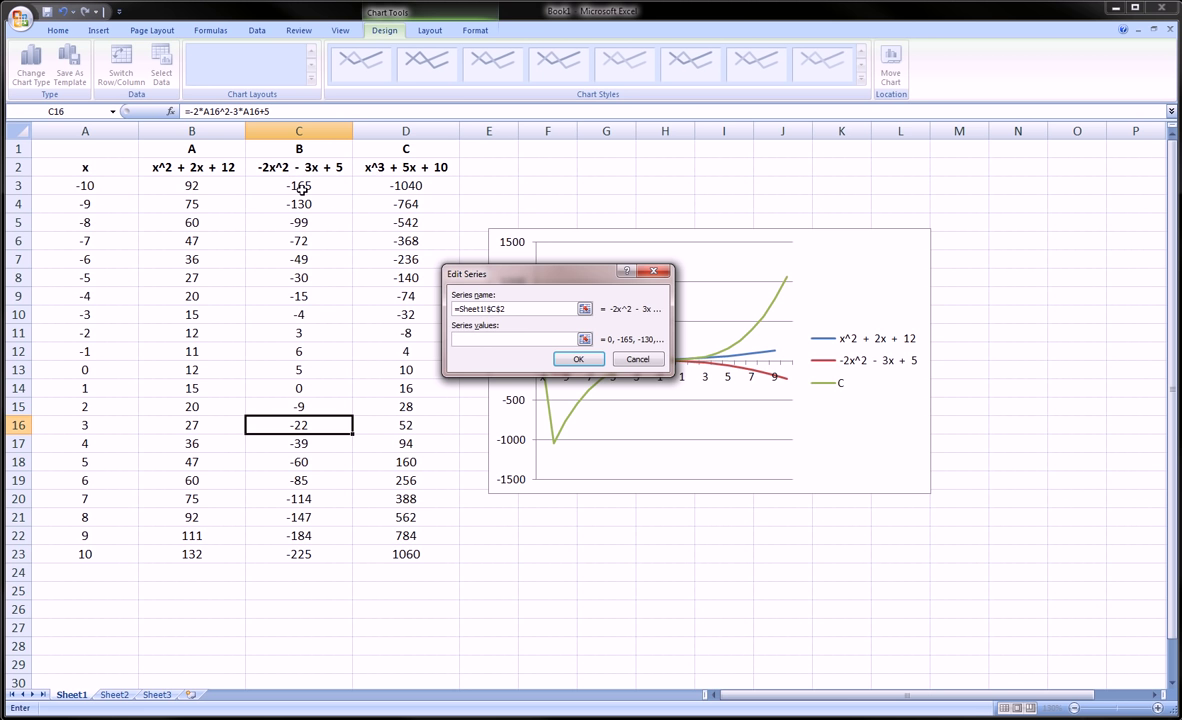
pyautogui.moveTo(302, 189); pyautogui.dragTo(292, 553)
pyautogui.press('Return')
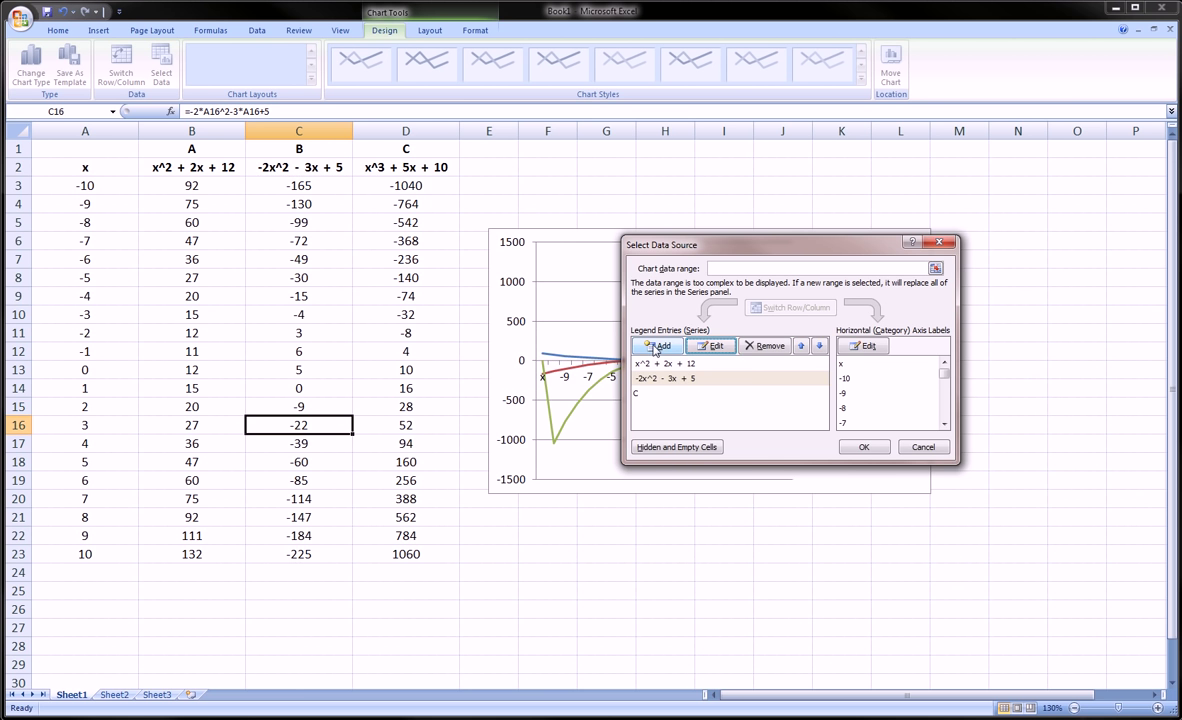
# - Edit chart series C to take its name from D2 and its values from D3:D23
pyautogui.click(673, 395)
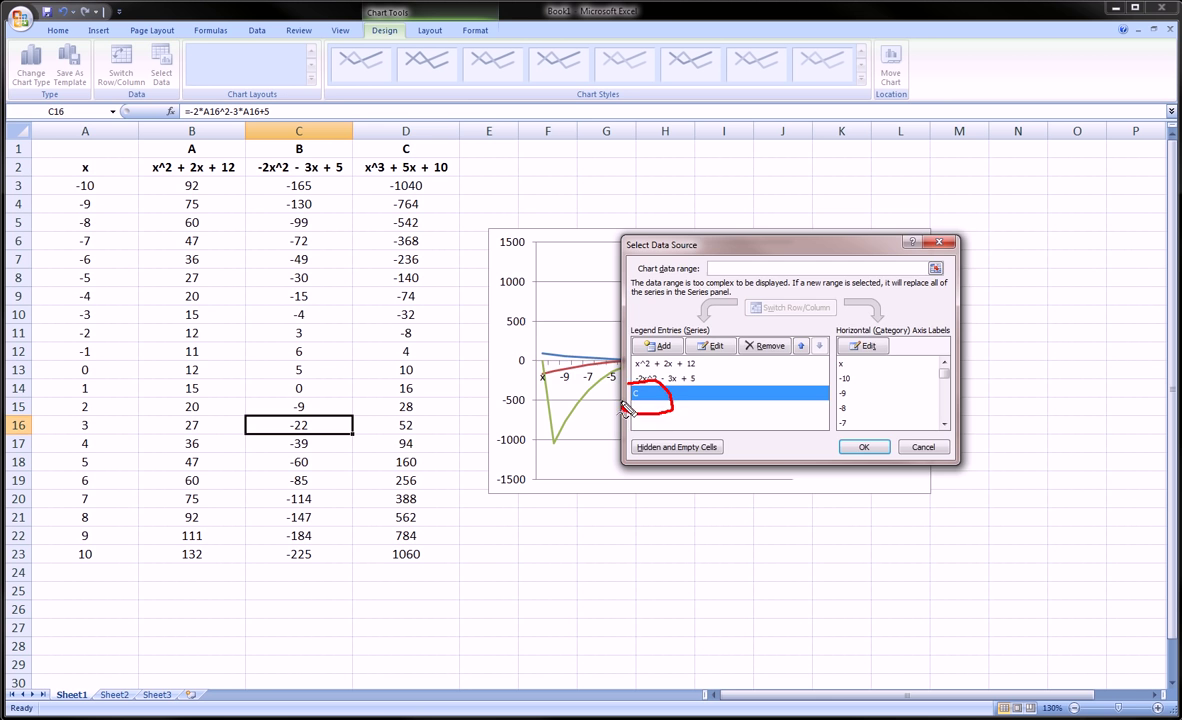
pyautogui.click(702, 347)
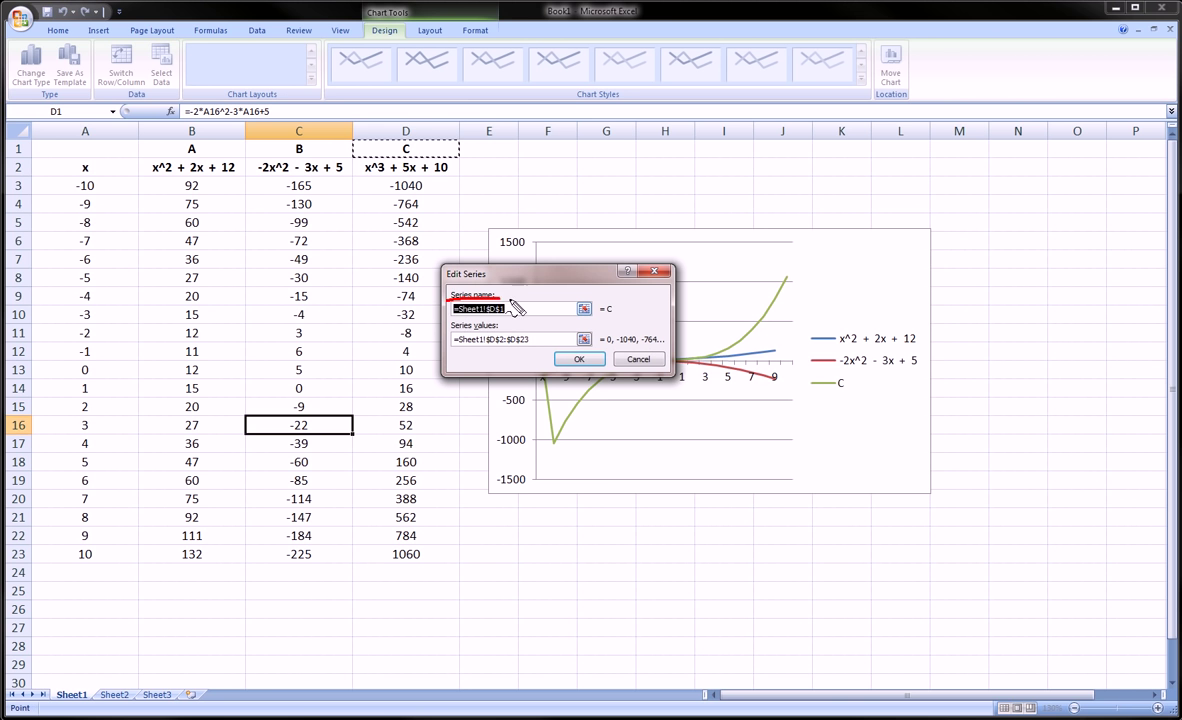
pyautogui.click(378, 166)
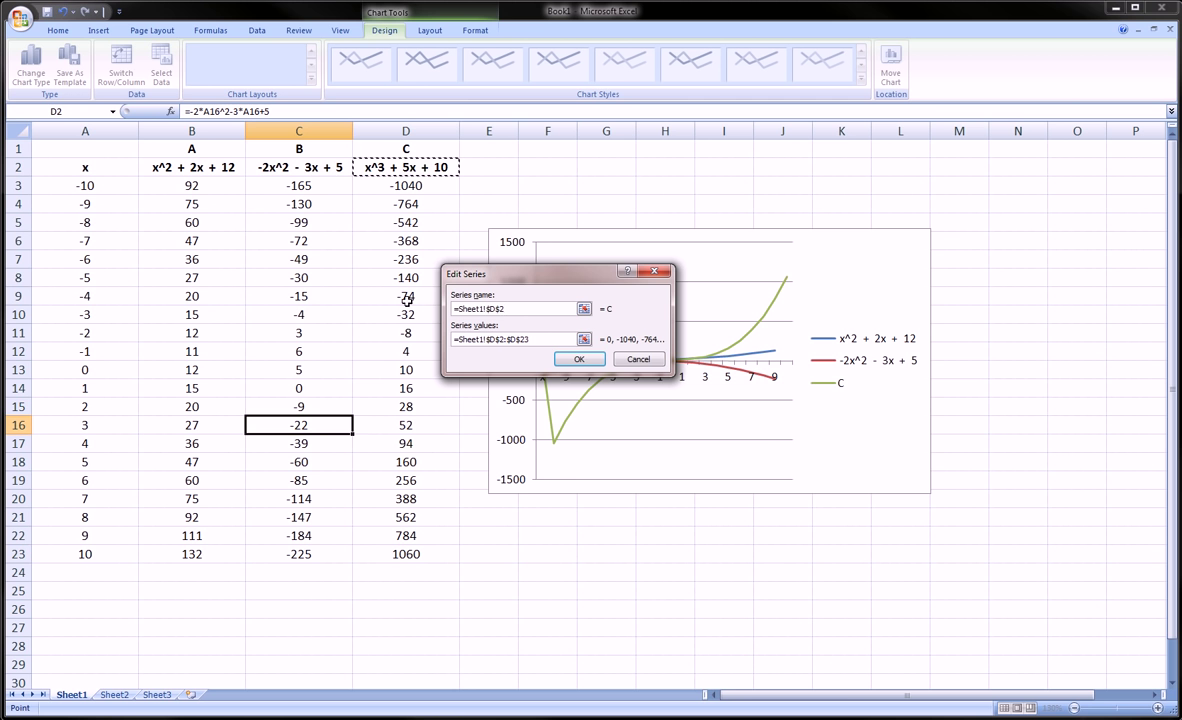
pyautogui.click(534, 344)
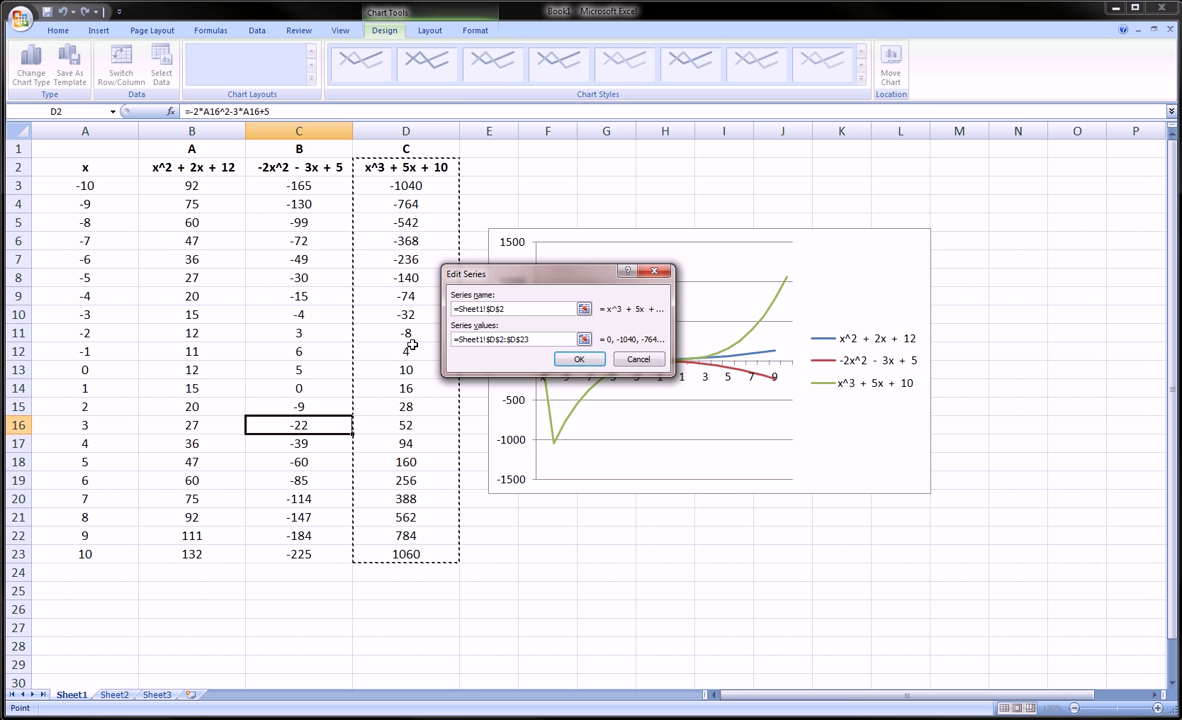
pyautogui.keyDown('shift'); pyautogui.click(483, 341); pyautogui.keyUp('shift')
pyautogui.press('BackSpace')
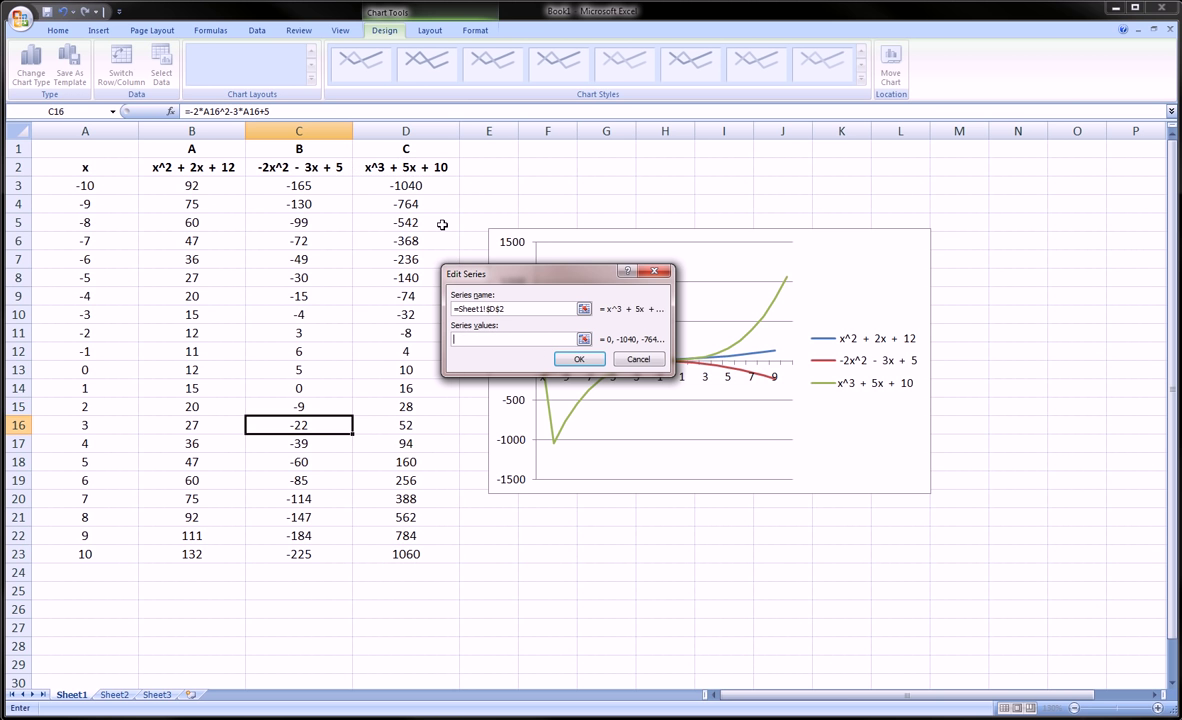
pyautogui.moveTo(390, 178); pyautogui.dragTo(422, 528)
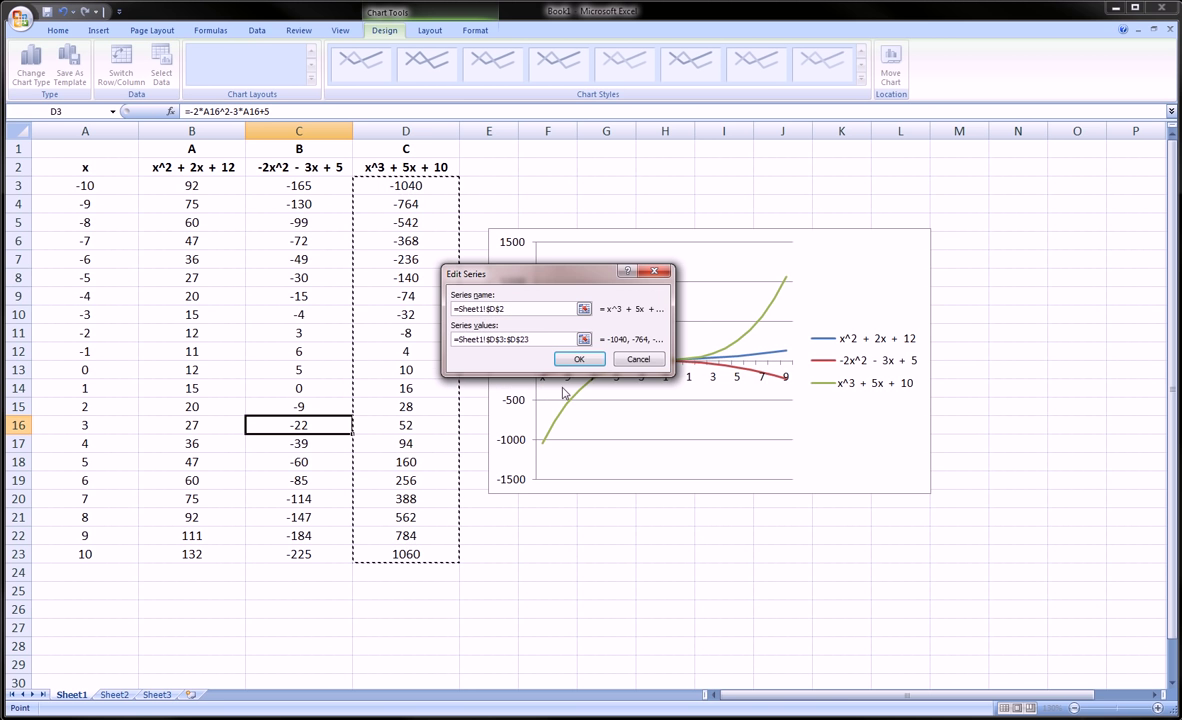
pyautogui.click(612, 430)
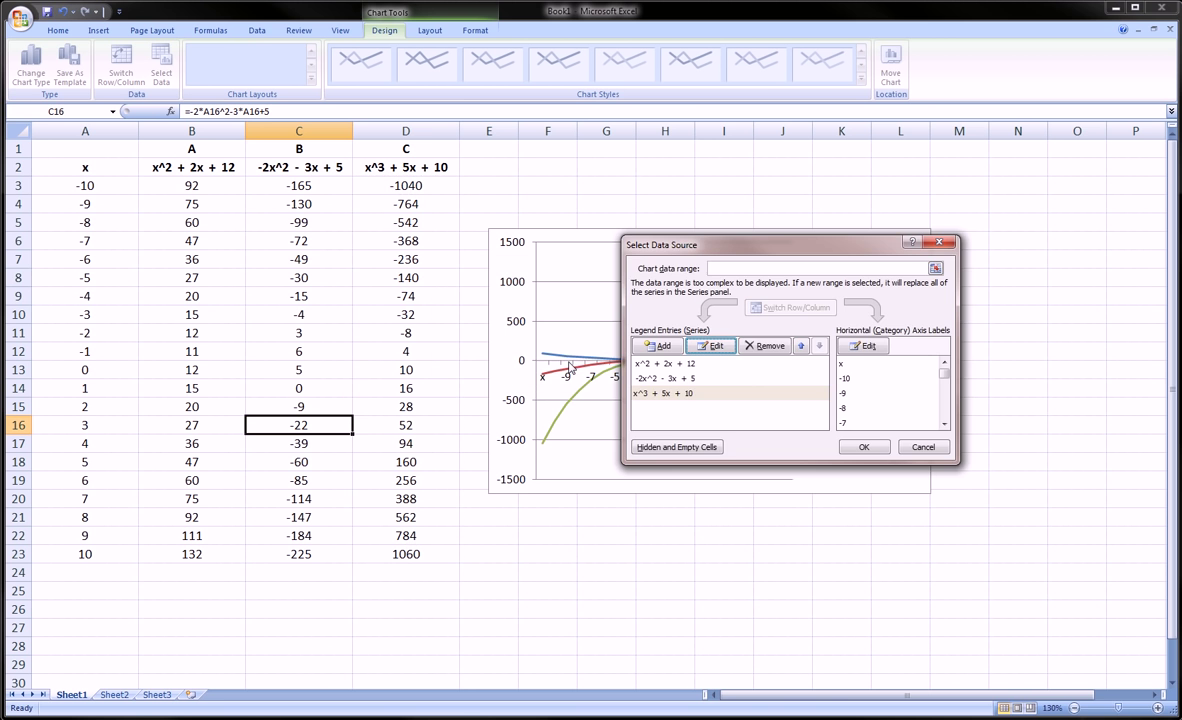
# - Set the line chart's horizontal axis labels to the x values in A3:A23 and apply the data source changes
pyautogui.click(868, 347)
pyautogui.moveTo(90, 185); pyautogui.dragTo(88, 555)
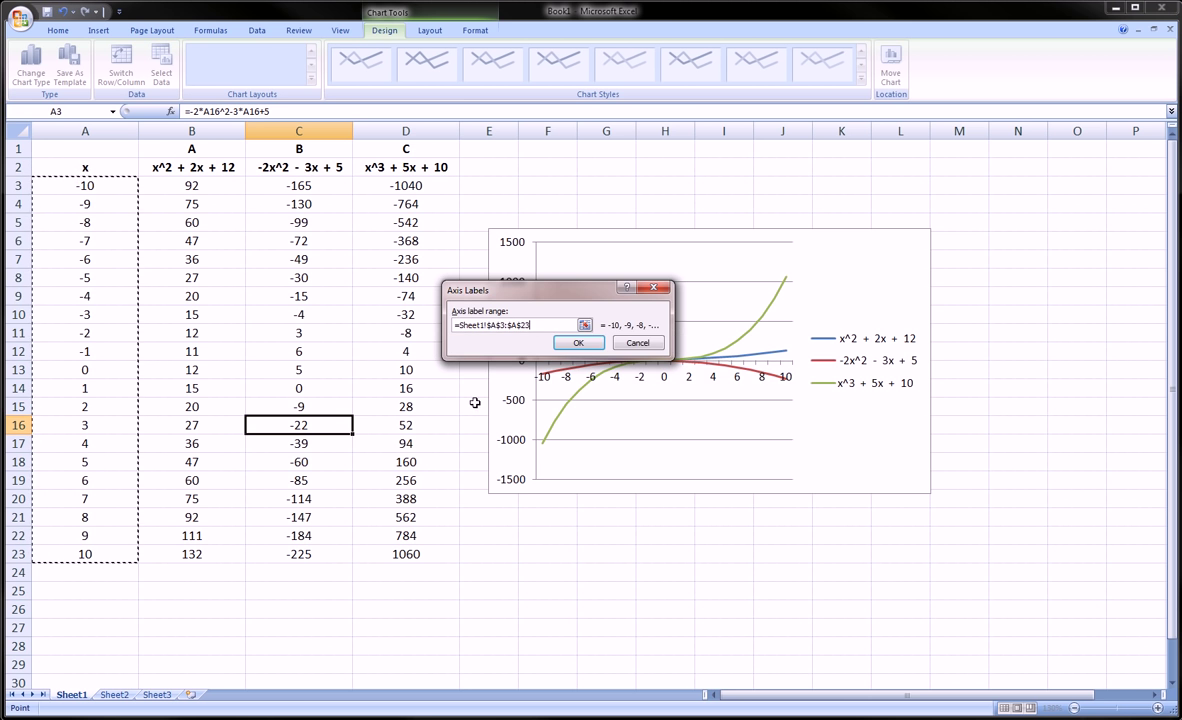
pyautogui.click(578, 342)
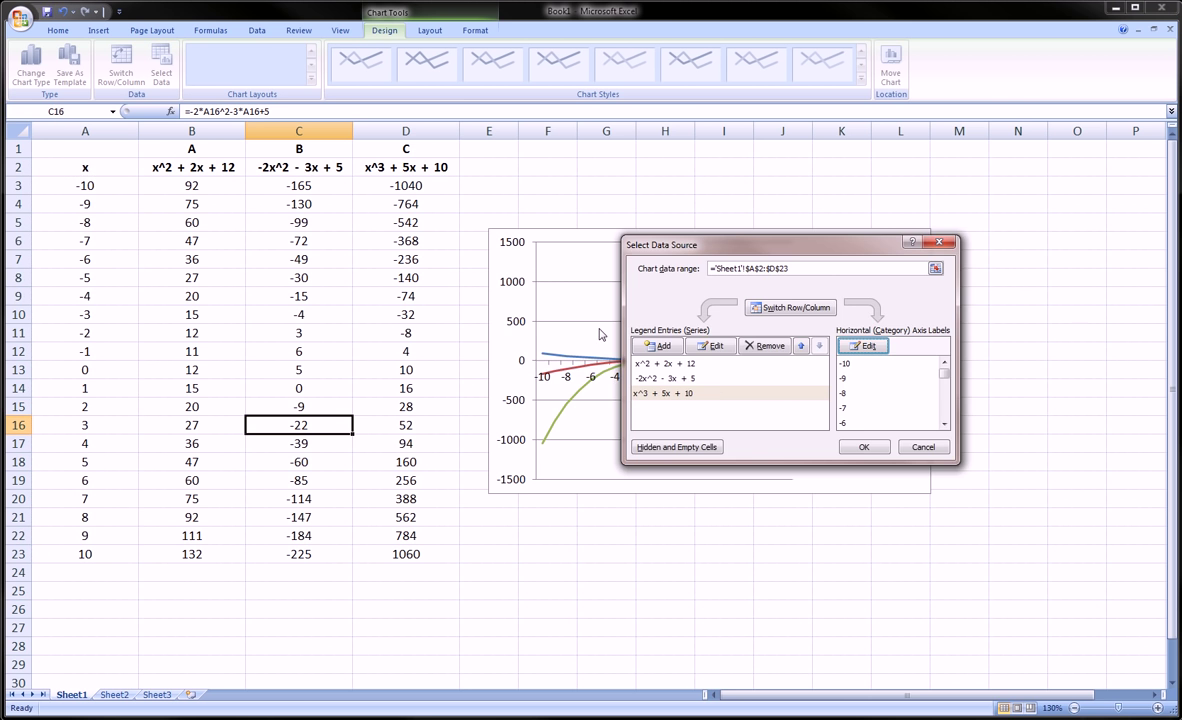
pyautogui.click(855, 448)
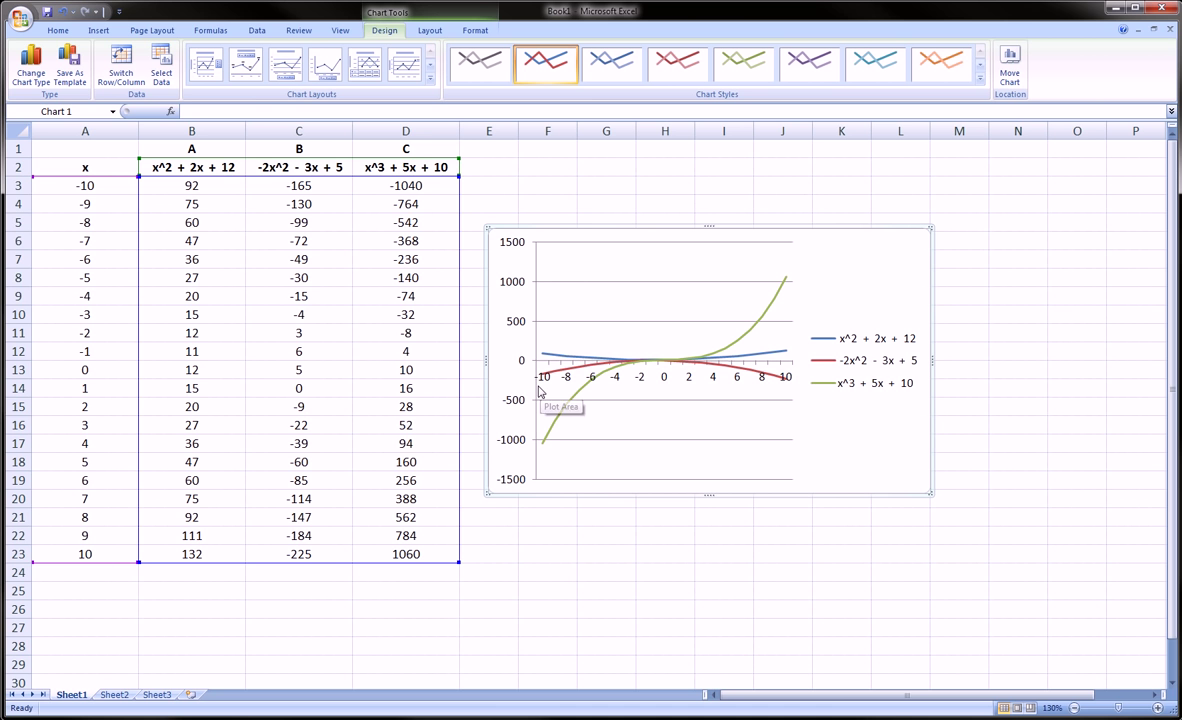
pyautogui.moveTo(540, 356)
pyautogui.mouseDown()
pyautogui.moveTo(567, 388)
pyautogui.moveTo(545, 363)
pyautogui.mouseUp()
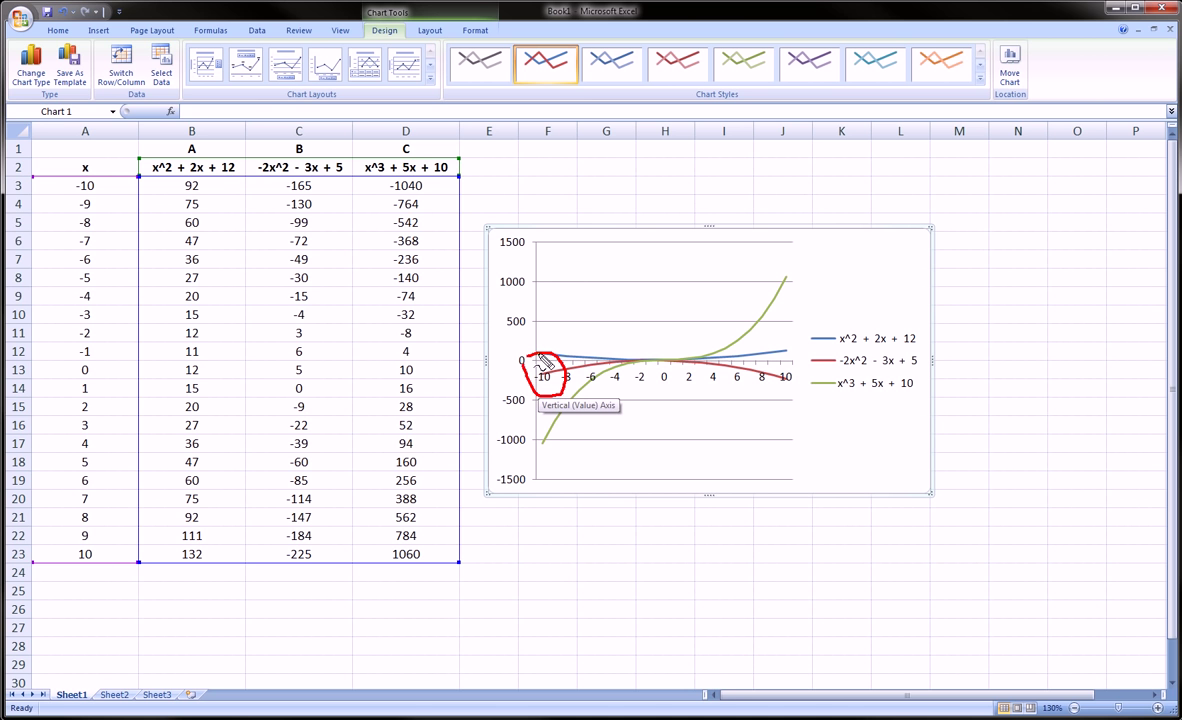
pyautogui.moveTo(785, 356)
pyautogui.mouseDown()
pyautogui.moveTo(802, 386)
pyautogui.moveTo(758, 380)
pyautogui.moveTo(800, 356)
pyautogui.moveTo(812, 390)
pyautogui.moveTo(931, 427)
pyautogui.moveTo(937, 335)
pyautogui.moveTo(824, 332)
pyautogui.mouseUp()
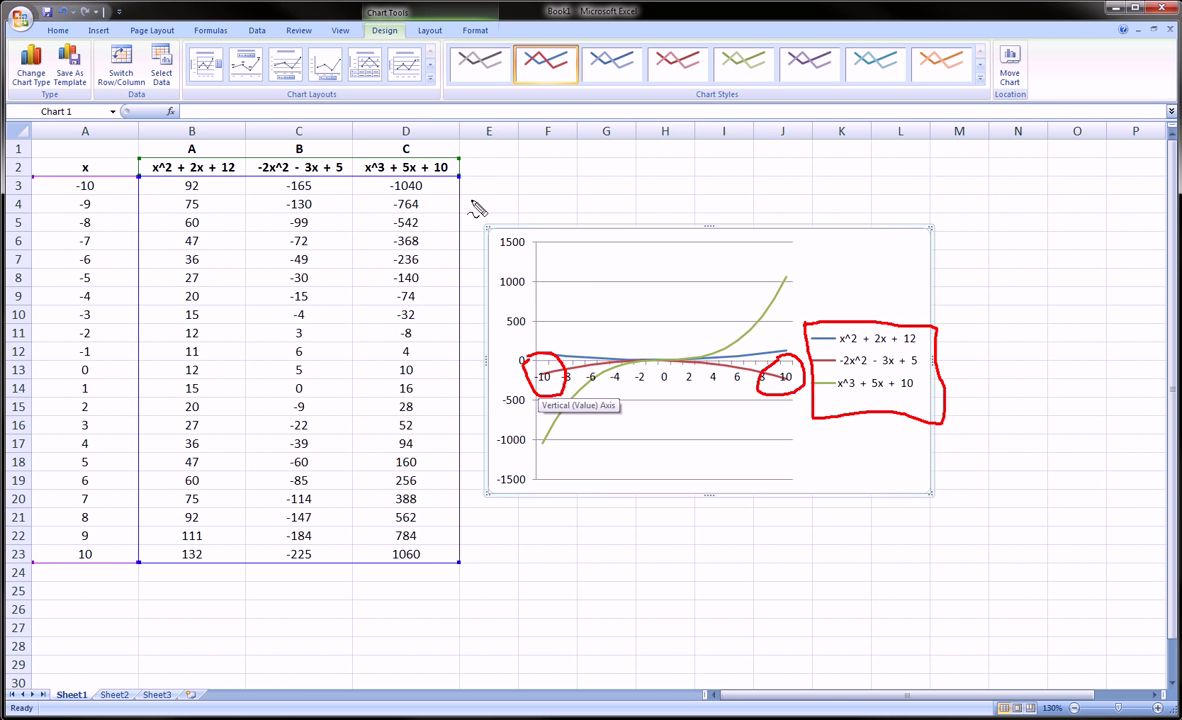
pyautogui.moveTo(380, 135)
pyautogui.mouseDown()
pyautogui.moveTo(400, 128)
pyautogui.moveTo(360, 168)
pyautogui.moveTo(352, 135)
pyautogui.mouseUp()
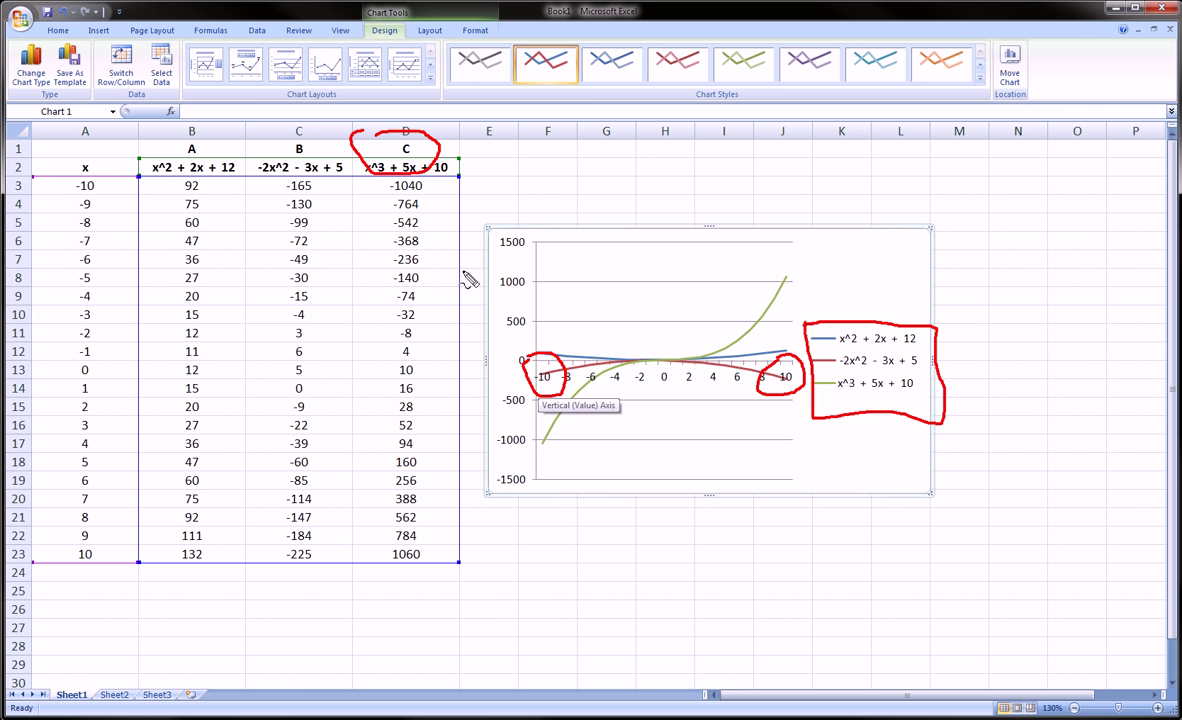
pyautogui.moveTo(262, 160)
pyautogui.mouseDown()
pyautogui.moveTo(290, 128)
pyautogui.moveTo(250, 138)
pyautogui.mouseUp()
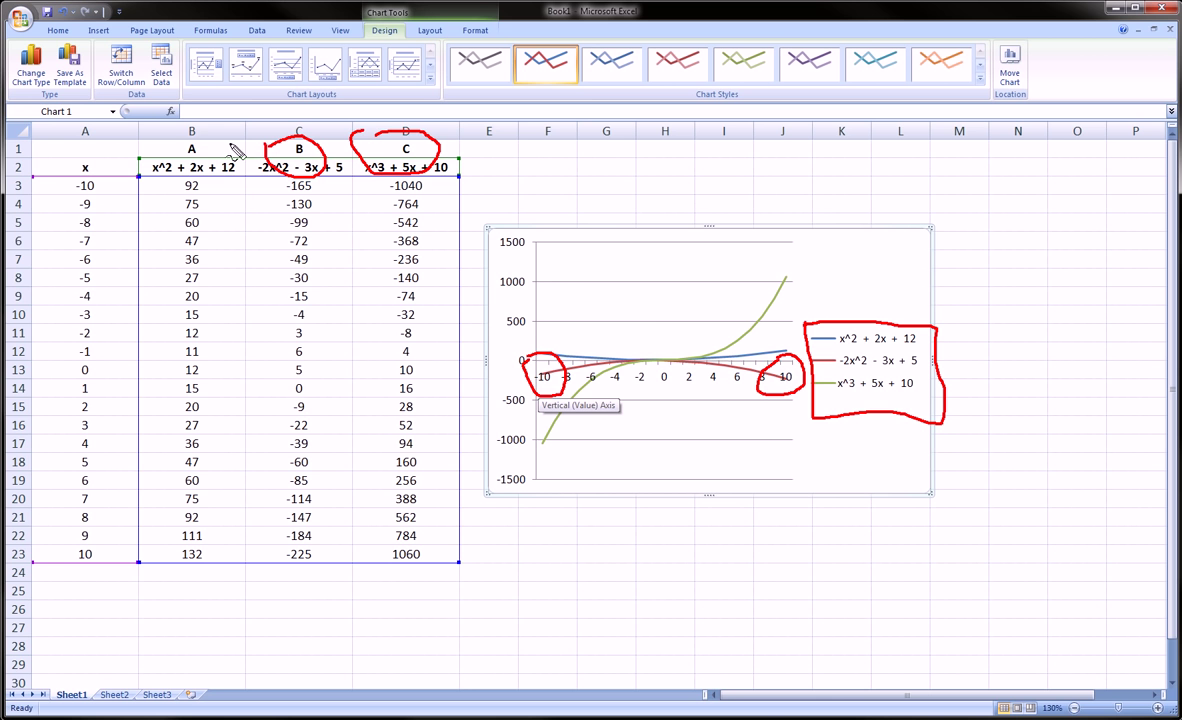
pyautogui.moveTo(168, 142)
pyautogui.mouseDown()
pyautogui.moveTo(210, 138)
pyautogui.moveTo(172, 152)
pyautogui.mouseUp()
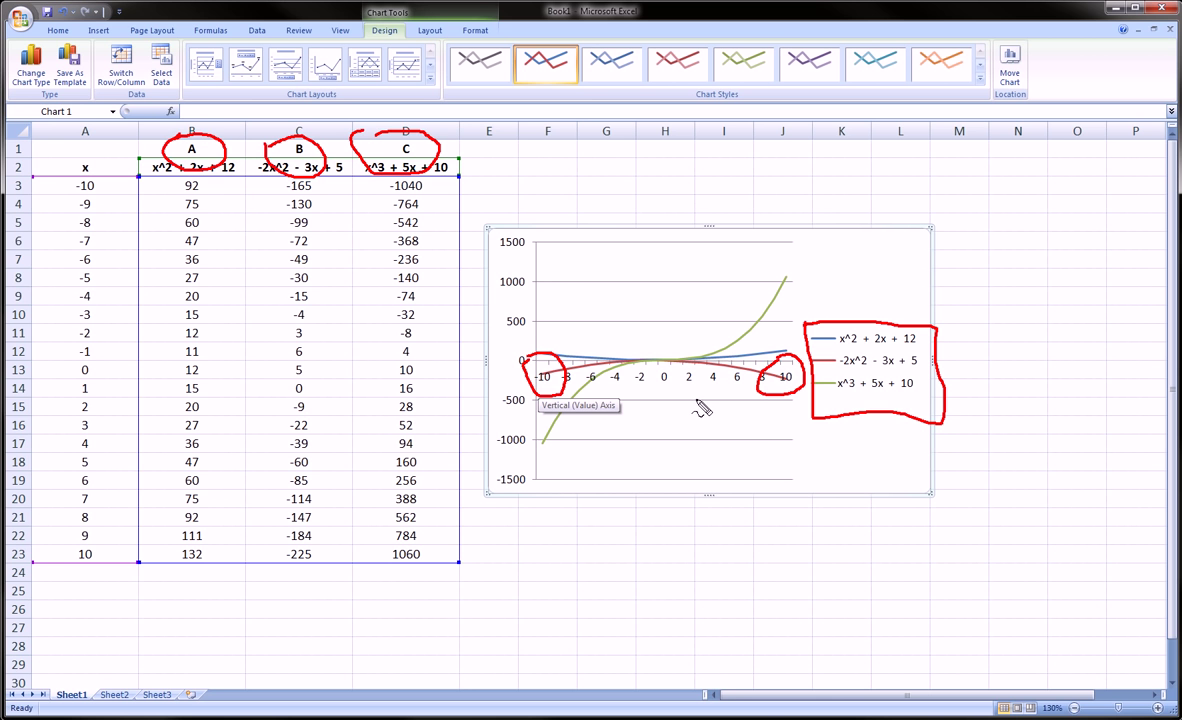
pyautogui.moveTo(645, 350)
pyautogui.mouseDown()
pyautogui.moveTo(690, 362)
pyautogui.moveTo(673, 393)
pyautogui.moveTo(648, 380)
pyautogui.moveTo(650, 342)
pyautogui.mouseUp()
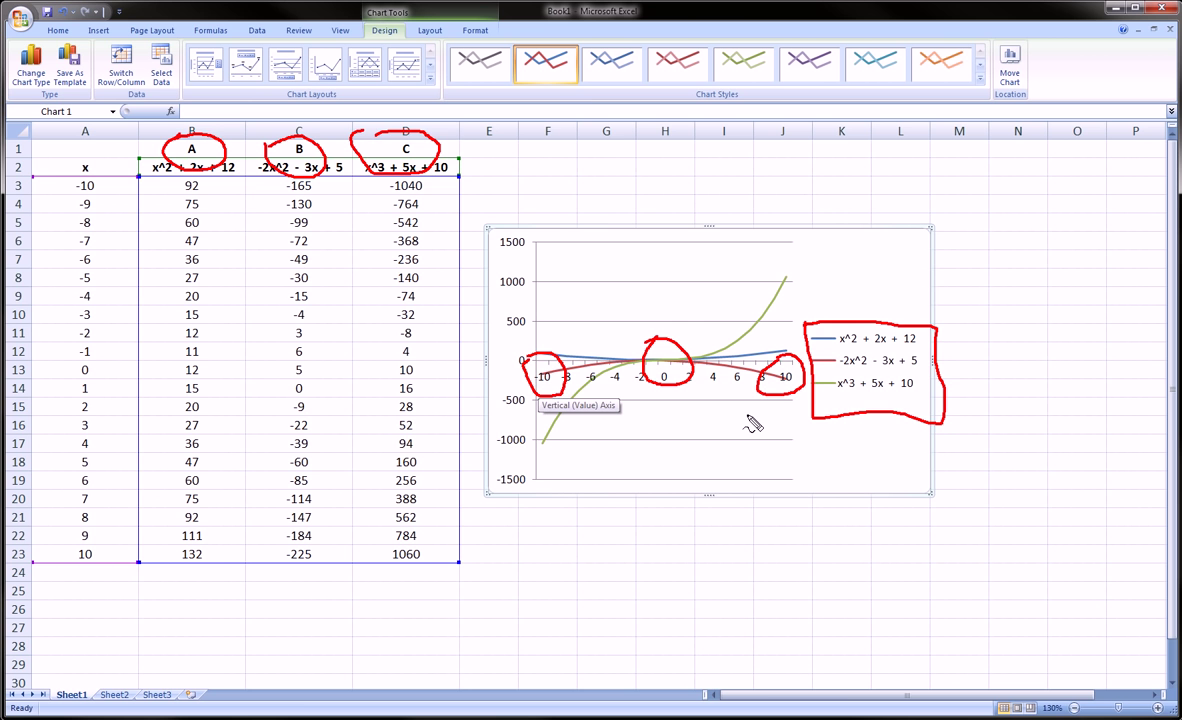
pyautogui.press('Escape')
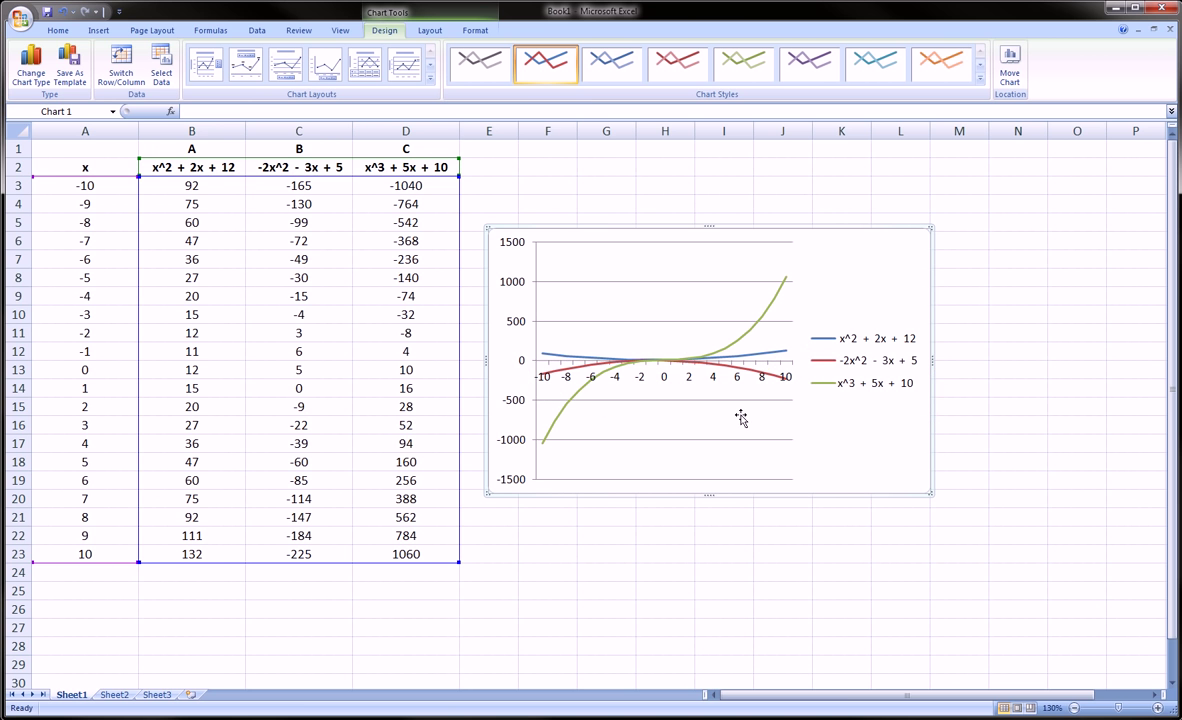
# - Move the line chart up beside the table's top rows and insert an empty Scatter with Smooth Lines chart directly below it
pyautogui.moveTo(857, 437); pyautogui.dragTo(846, 354)
pyautogui.click(712, 474)
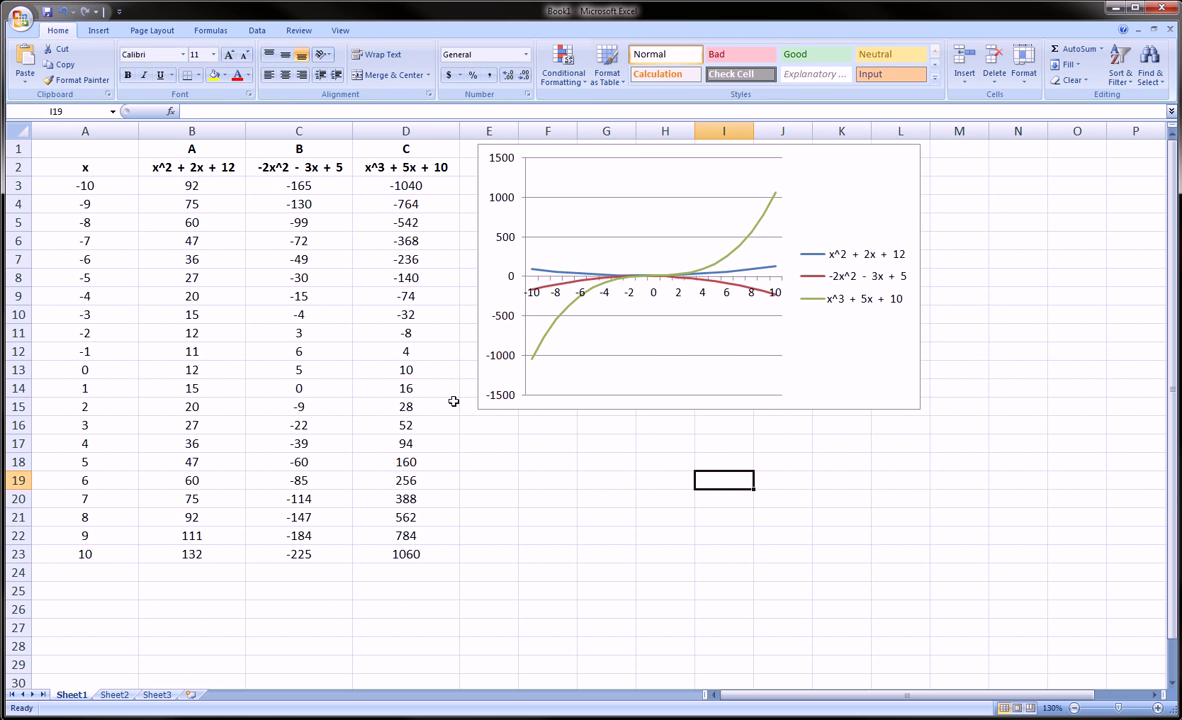
pyautogui.click(93, 31)
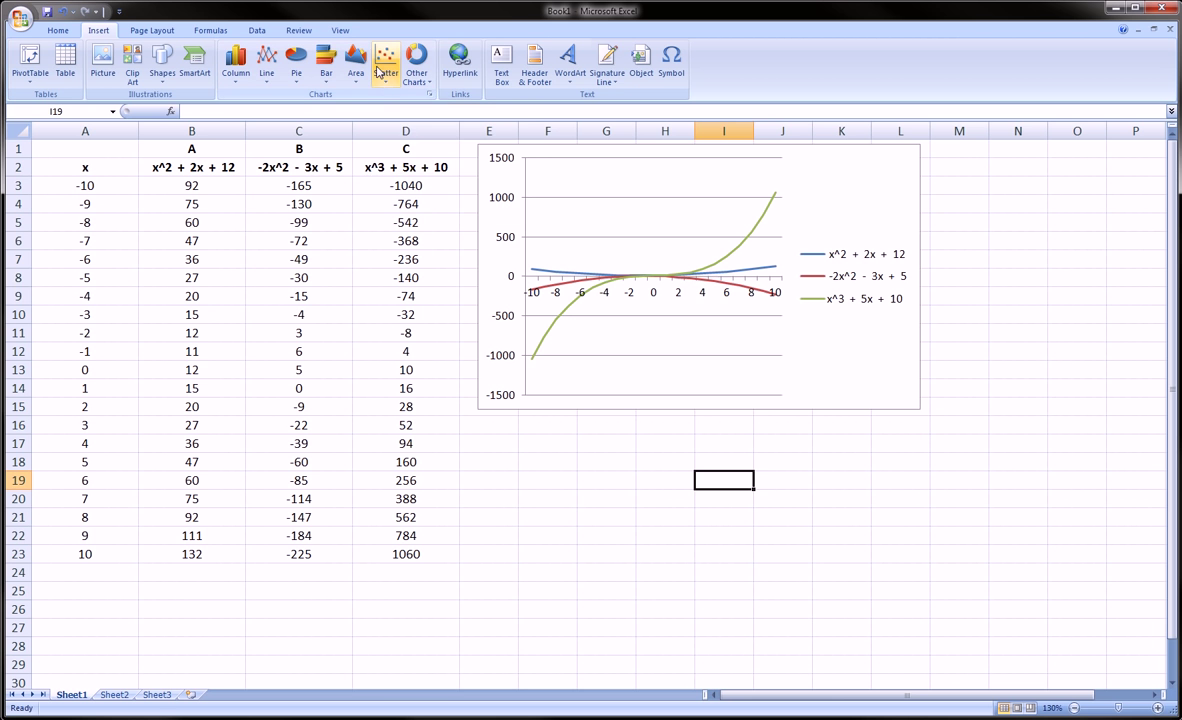
pyautogui.click(380, 72)
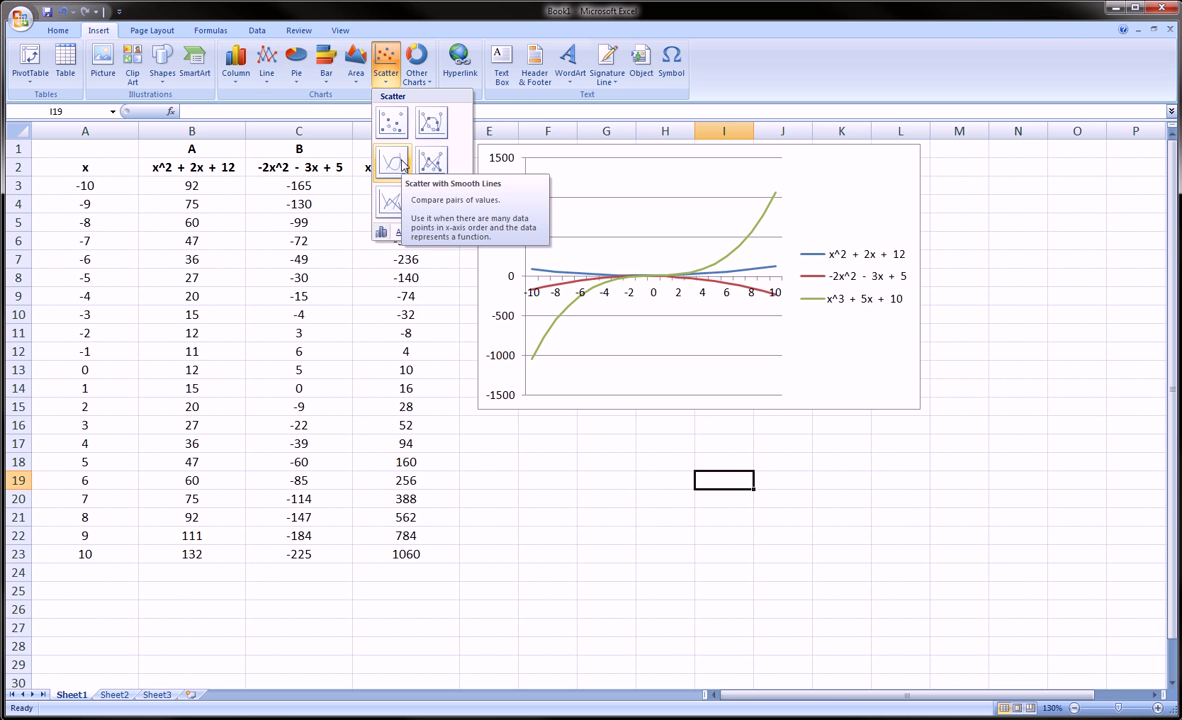
pyautogui.click(403, 165)
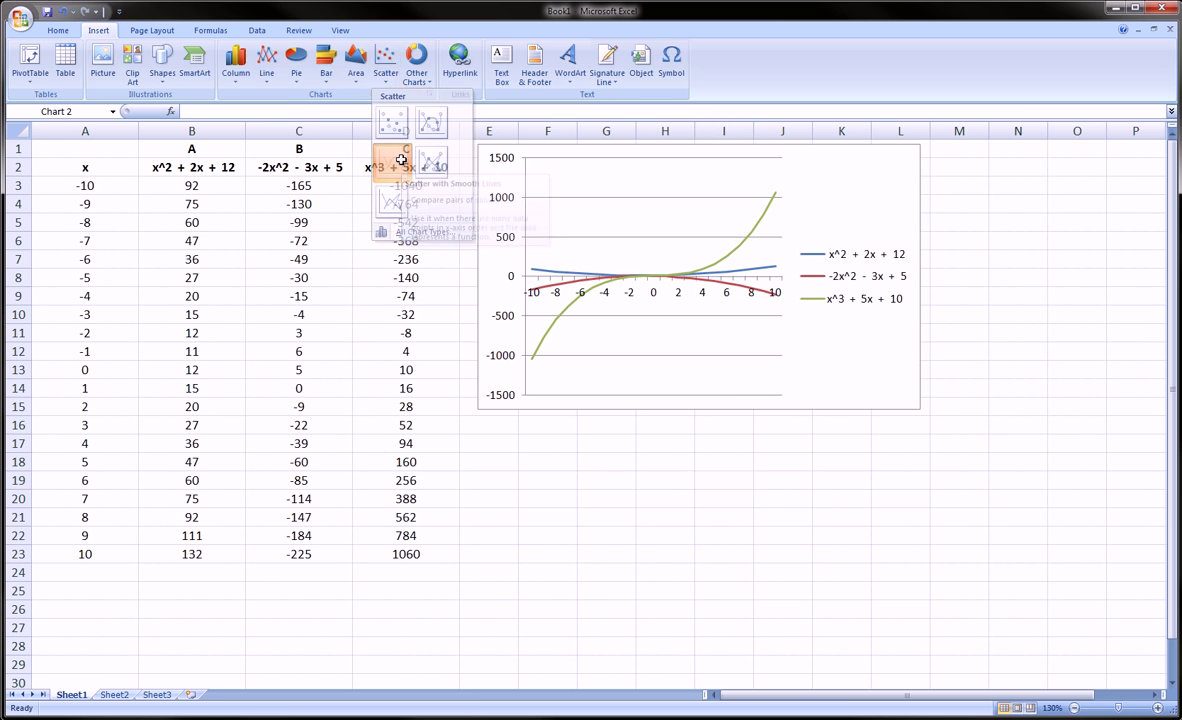
pyautogui.moveTo(671, 392); pyautogui.dragTo(766, 517)
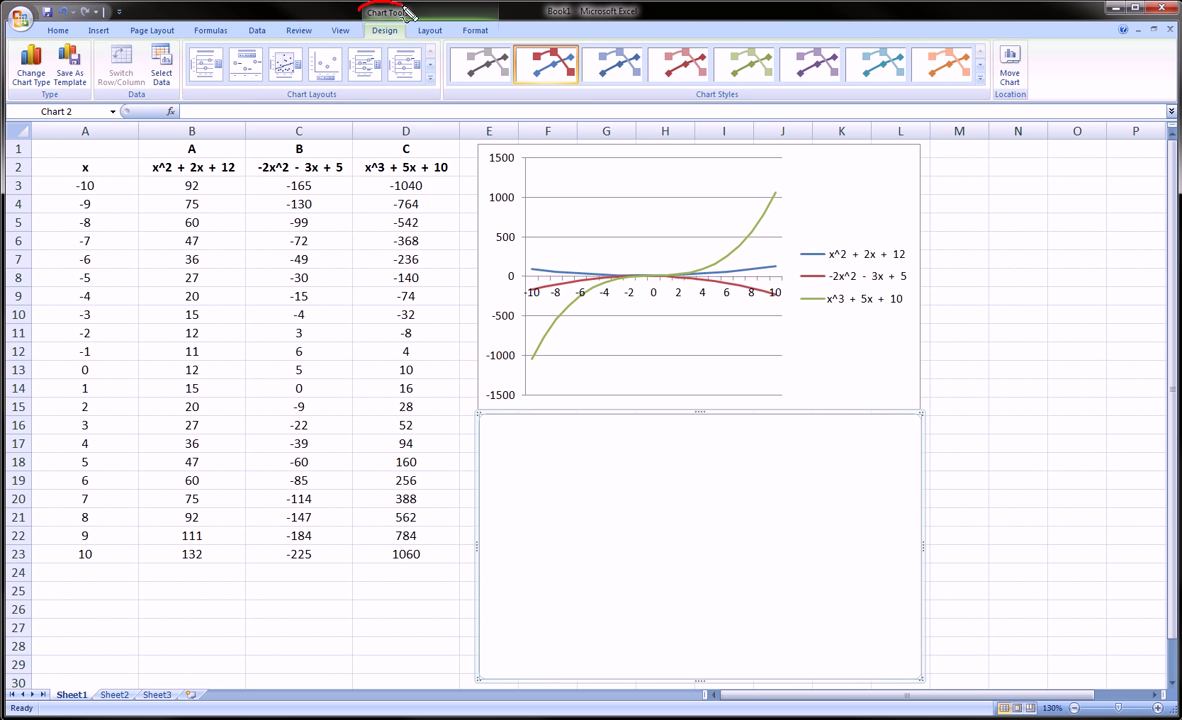
pyautogui.moveTo(372, 4); pyautogui.dragTo(340, 8)
pyautogui.moveTo(153, 55)
pyautogui.mouseDown()
pyautogui.moveTo(180, 100)
pyautogui.moveTo(135, 40)
pyautogui.moveTo(165, 75)
pyautogui.mouseUp()
pyautogui.press('Escape')
# - Add a series to the scatter chart's data source with its name from B2, X values from A3:A23 and Y values from B3:B23
pyautogui.click(161, 62)
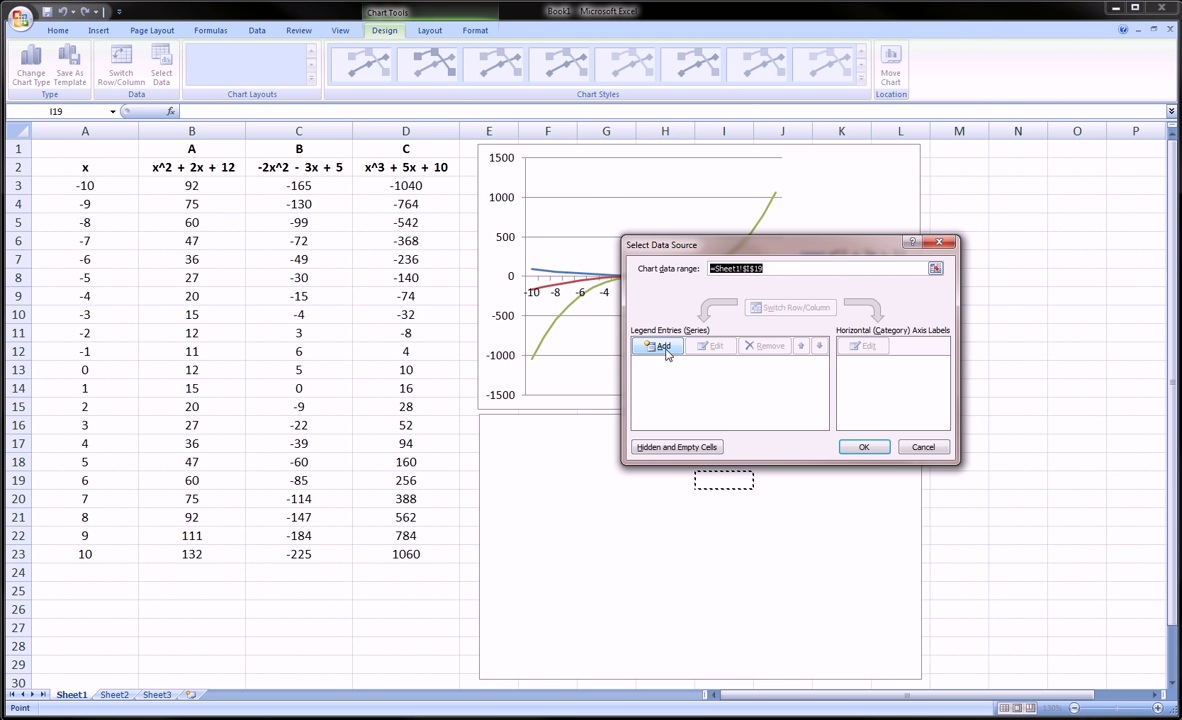
pyautogui.moveTo(620, 330)
pyautogui.mouseDown()
pyautogui.moveTo(695, 335)
pyautogui.moveTo(659, 347)
pyautogui.mouseUp()
pyautogui.press('Escape')
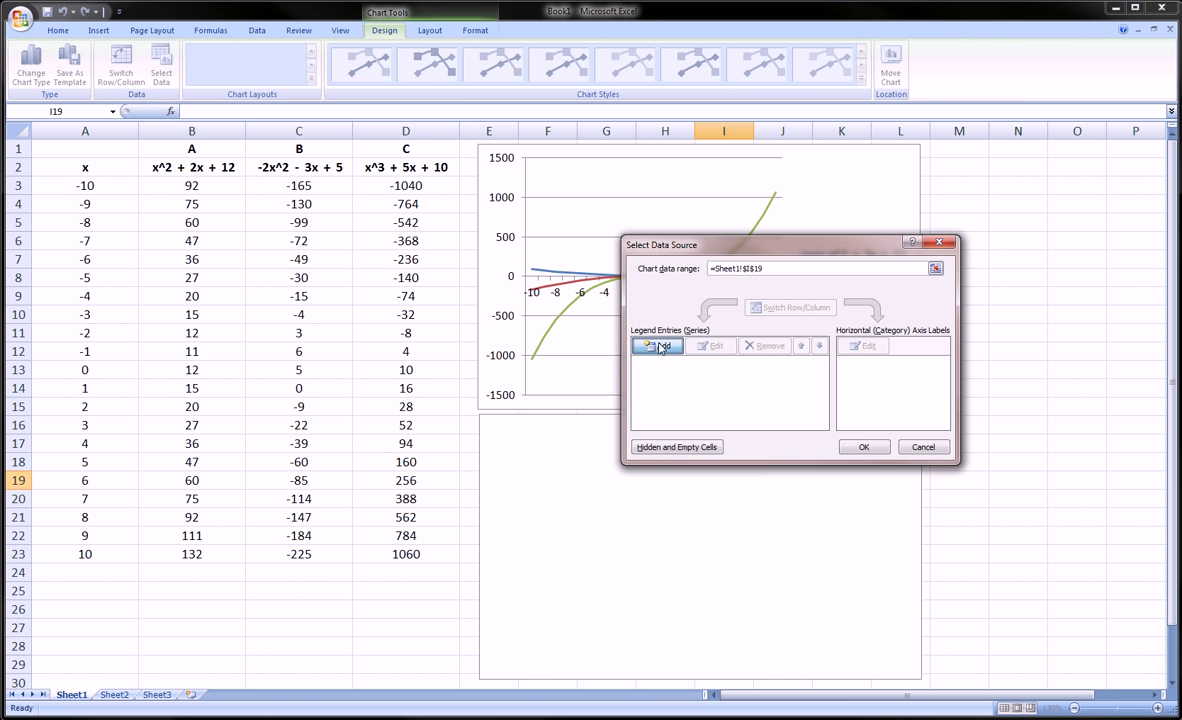
pyautogui.click(659, 346)
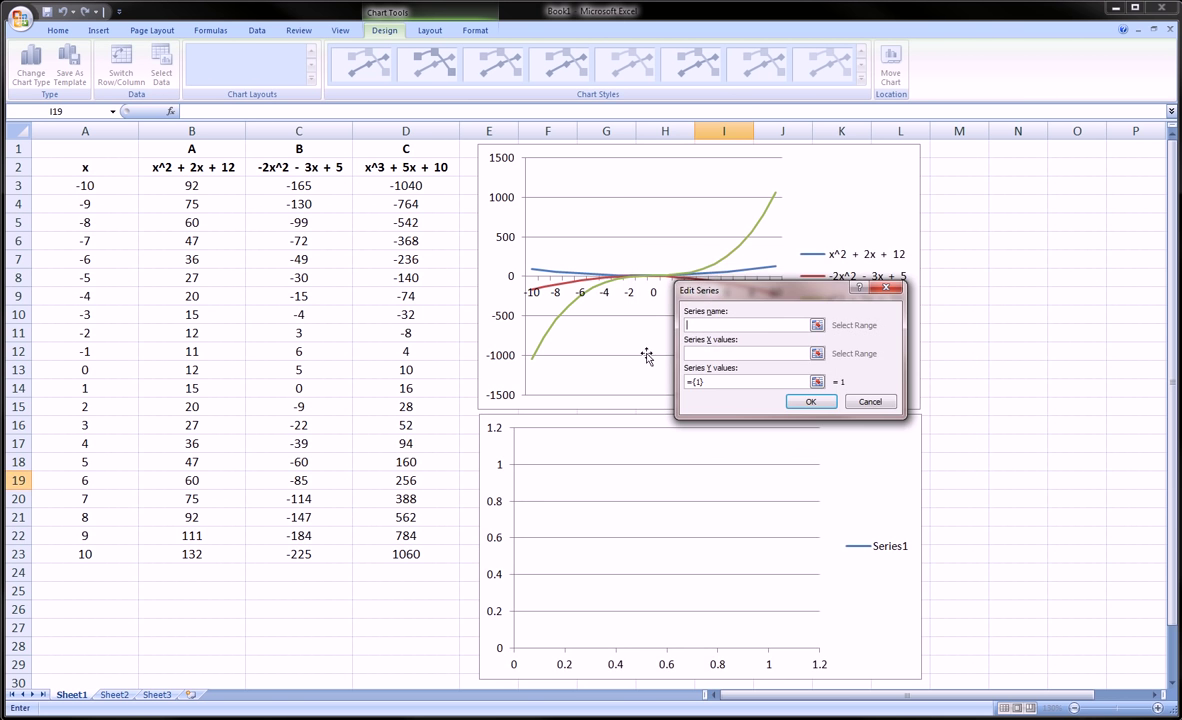
pyautogui.click(192, 169)
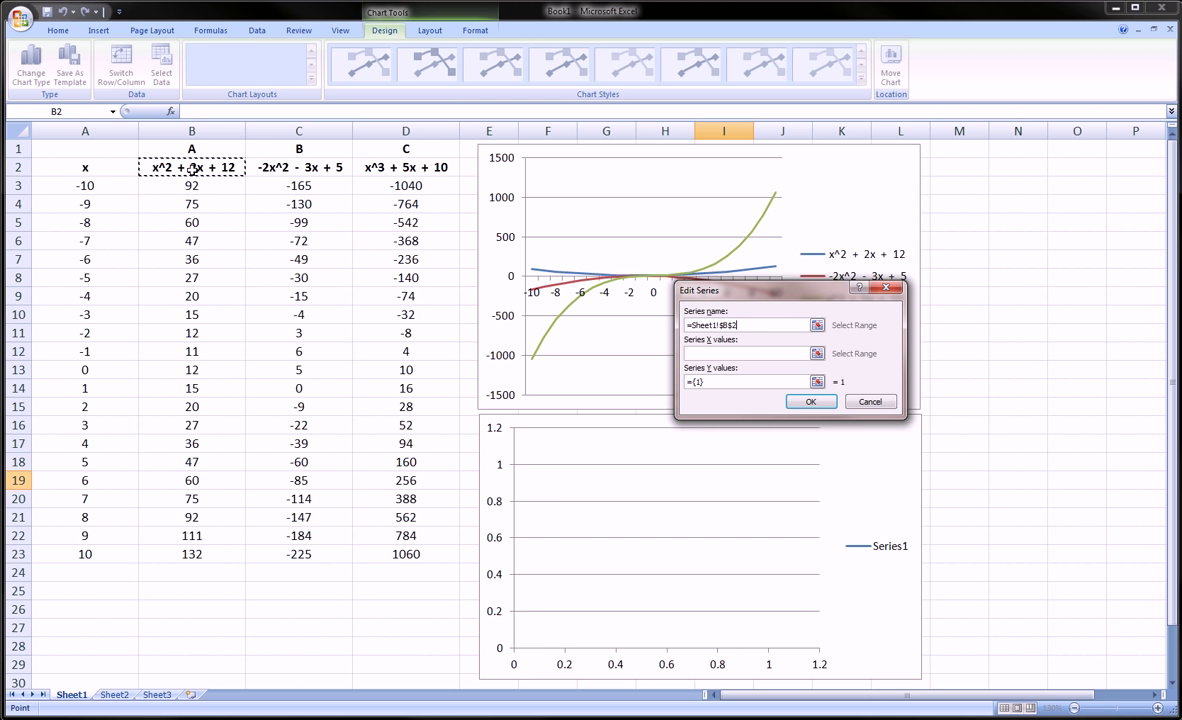
pyautogui.click(711, 355)
pyautogui.moveTo(101, 185); pyautogui.dragTo(96, 553)
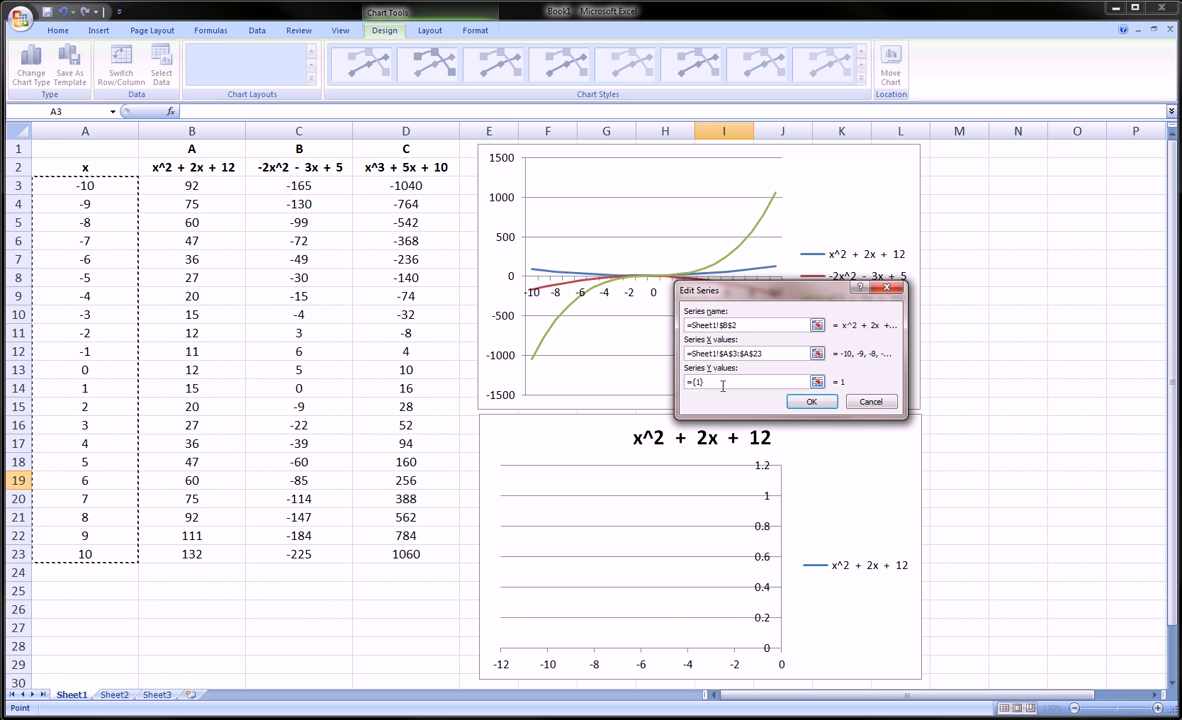
pyautogui.moveTo(704, 382); pyautogui.dragTo(686, 382)
pyautogui.press('BackSpace')
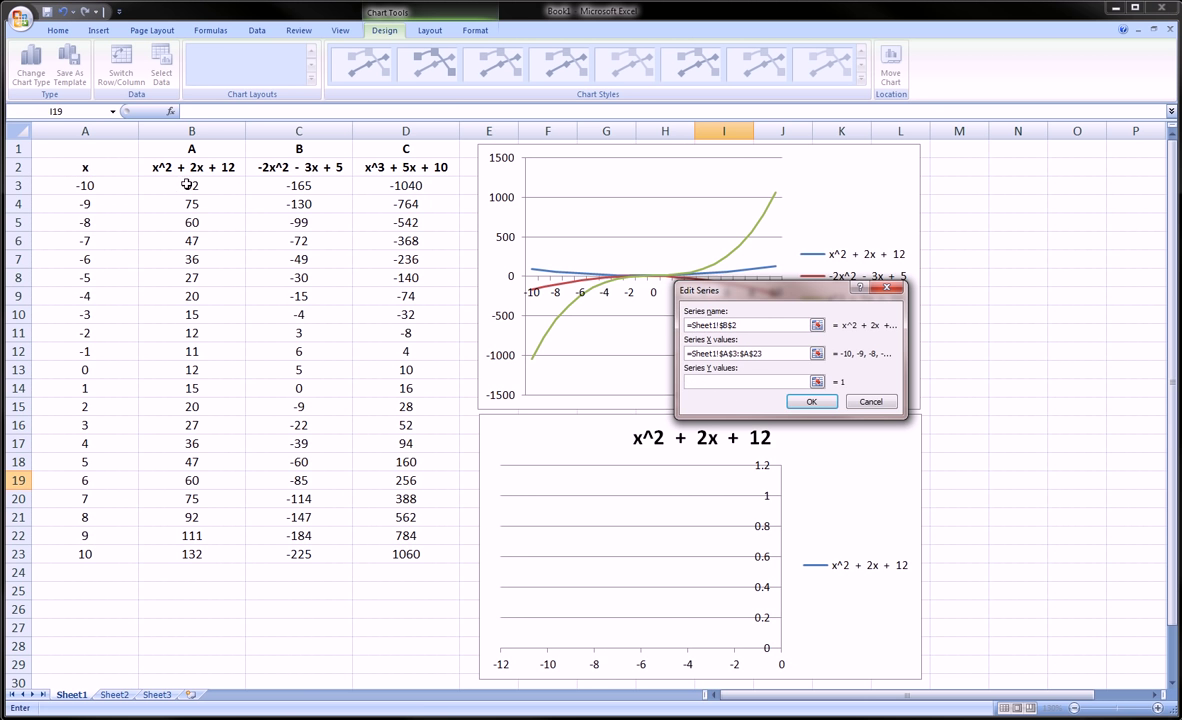
pyautogui.moveTo(187, 184); pyautogui.dragTo(171, 557)
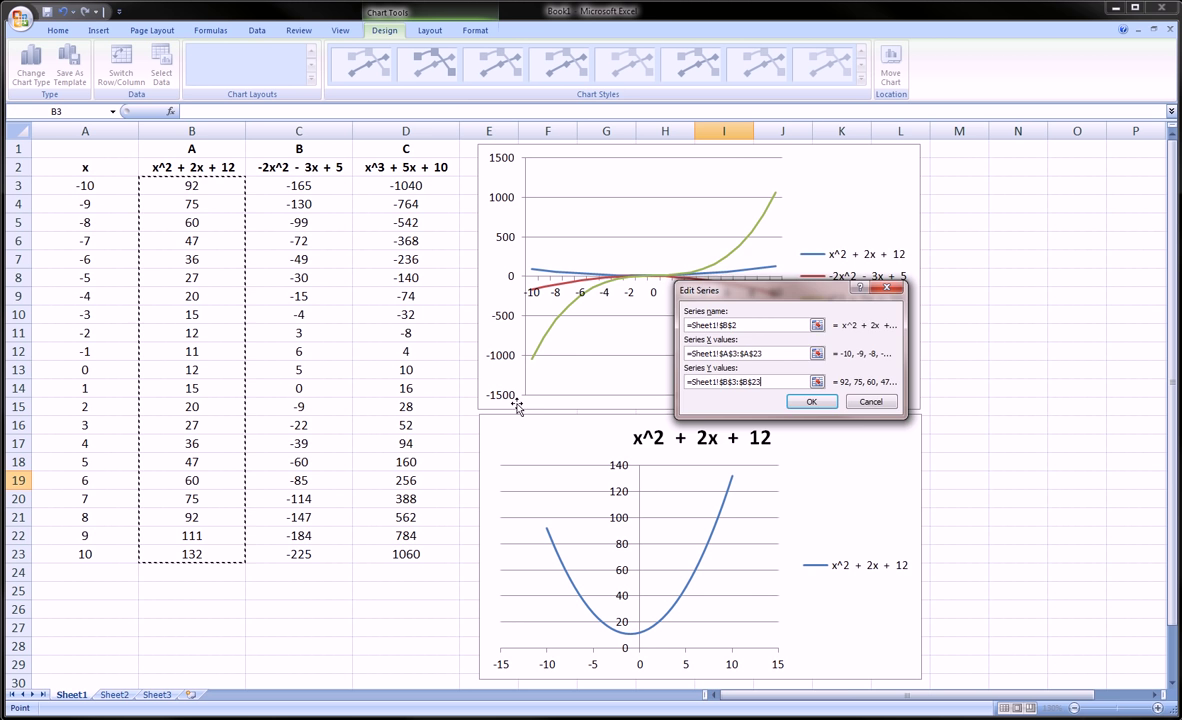
pyautogui.click(811, 401)
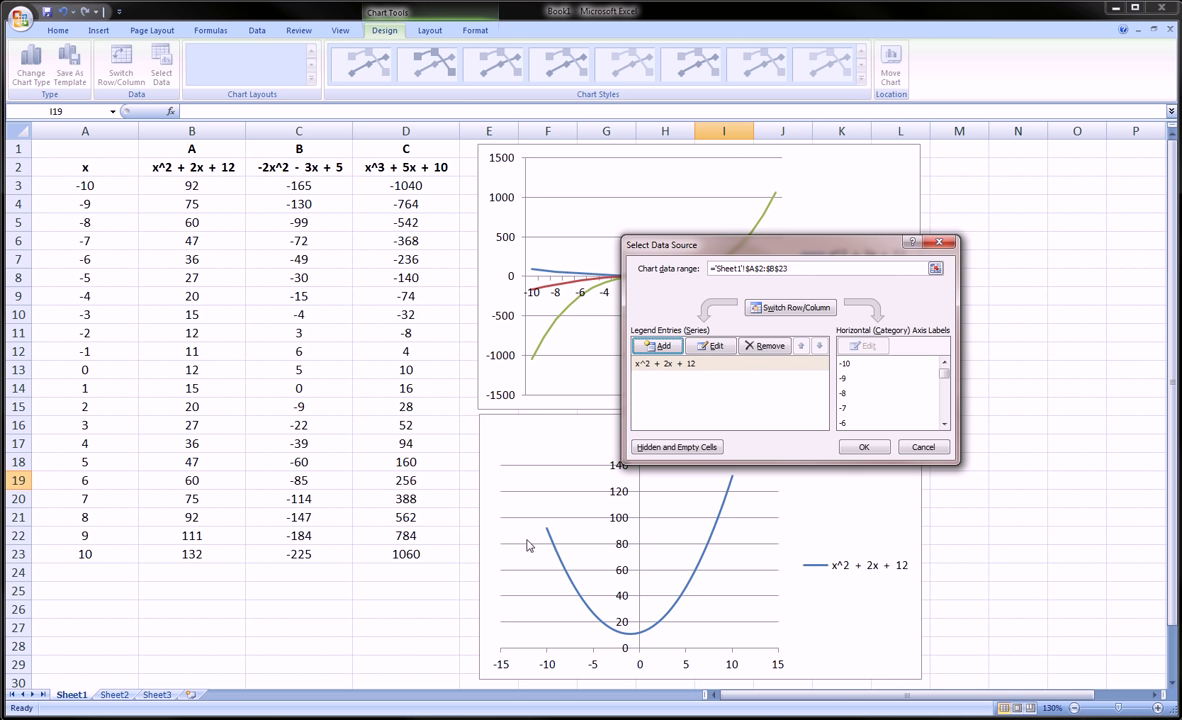
# - Add a second scatter series named from C2, with X values A3:A23 and Y values C3:C23
pyautogui.click(660, 345)
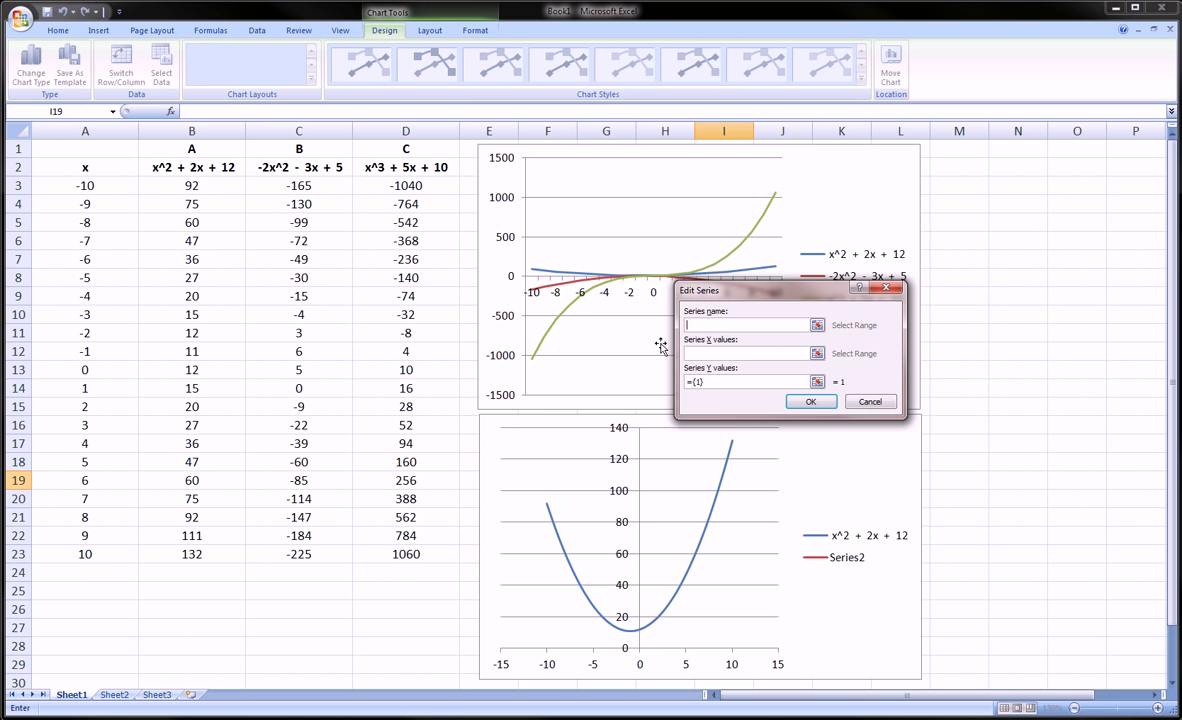
pyautogui.click(285, 166)
pyautogui.click(731, 353)
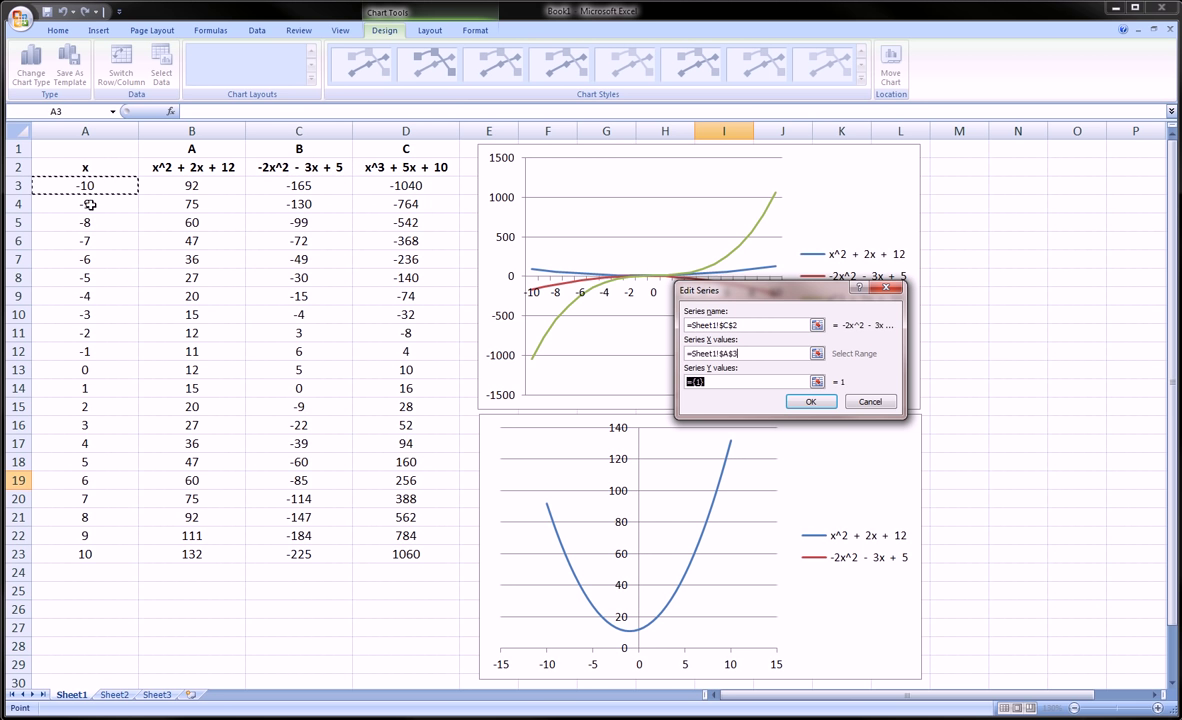
pyautogui.moveTo(85, 185); pyautogui.dragTo(84, 553)
pyautogui.doubleClick(694, 385)
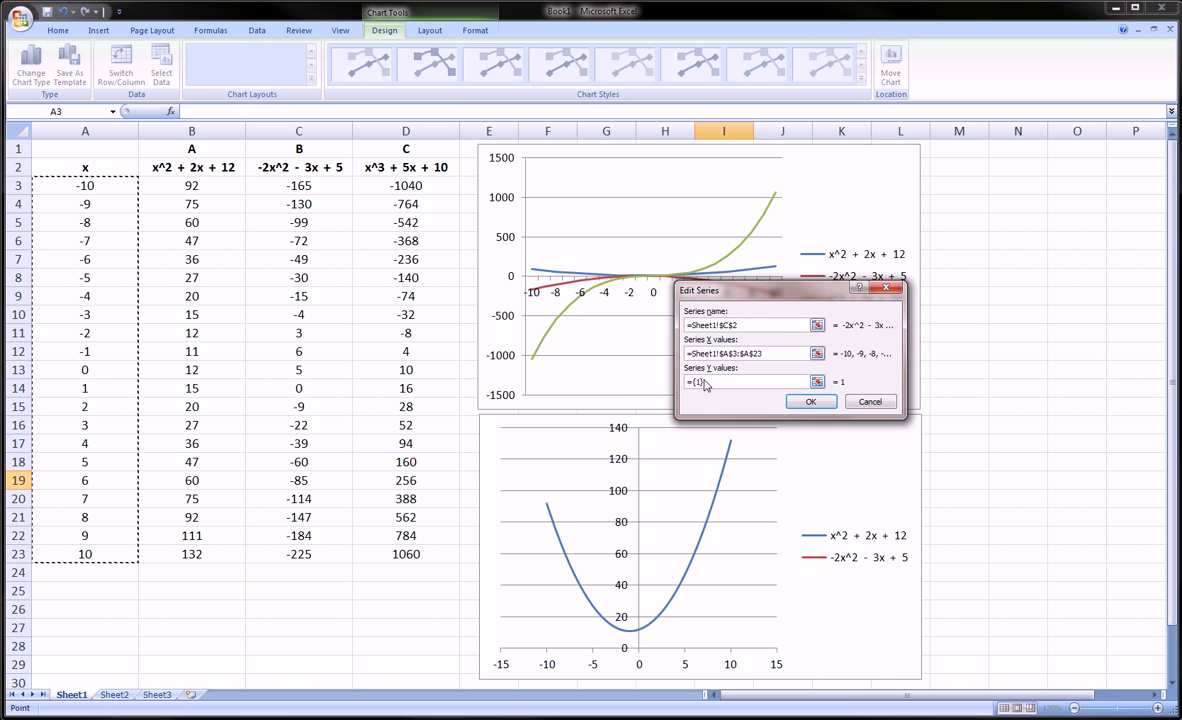
pyautogui.press('BackSpace')
pyautogui.moveTo(286, 195); pyautogui.dragTo(309, 556)
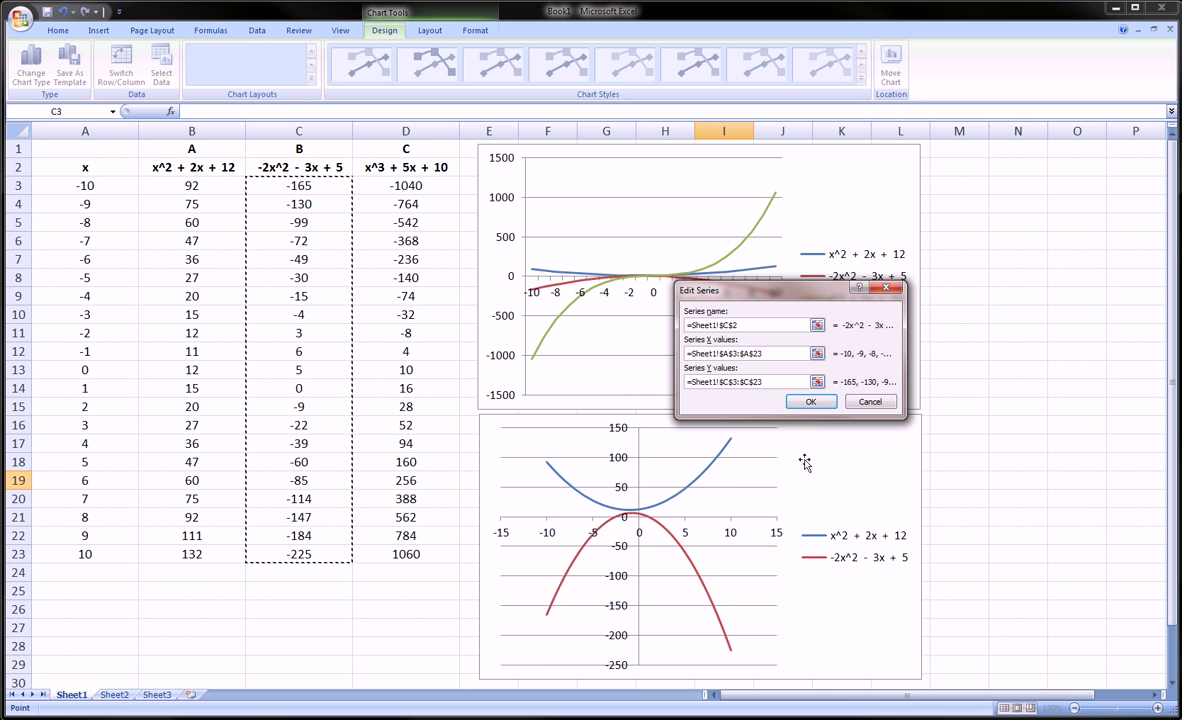
pyautogui.click(811, 401)
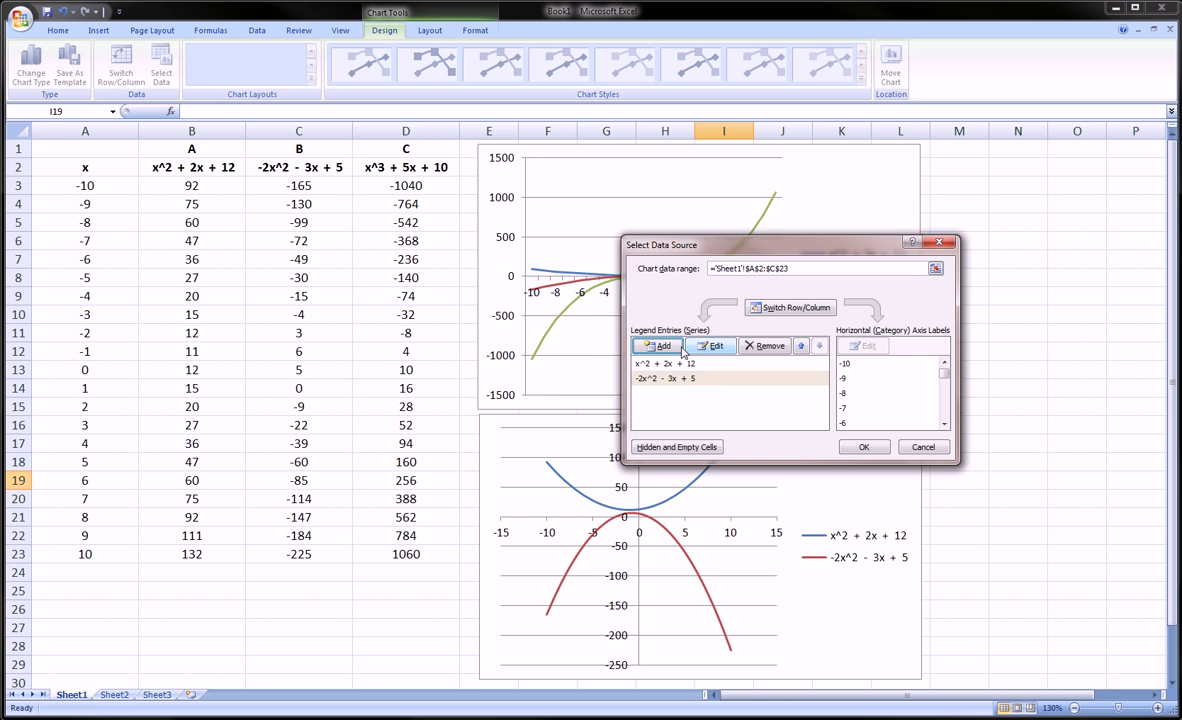
# - Add a third scatter series named from D2, with X values A3:A23 and Y values D3:D23, and apply the data source
pyautogui.click(680, 346)
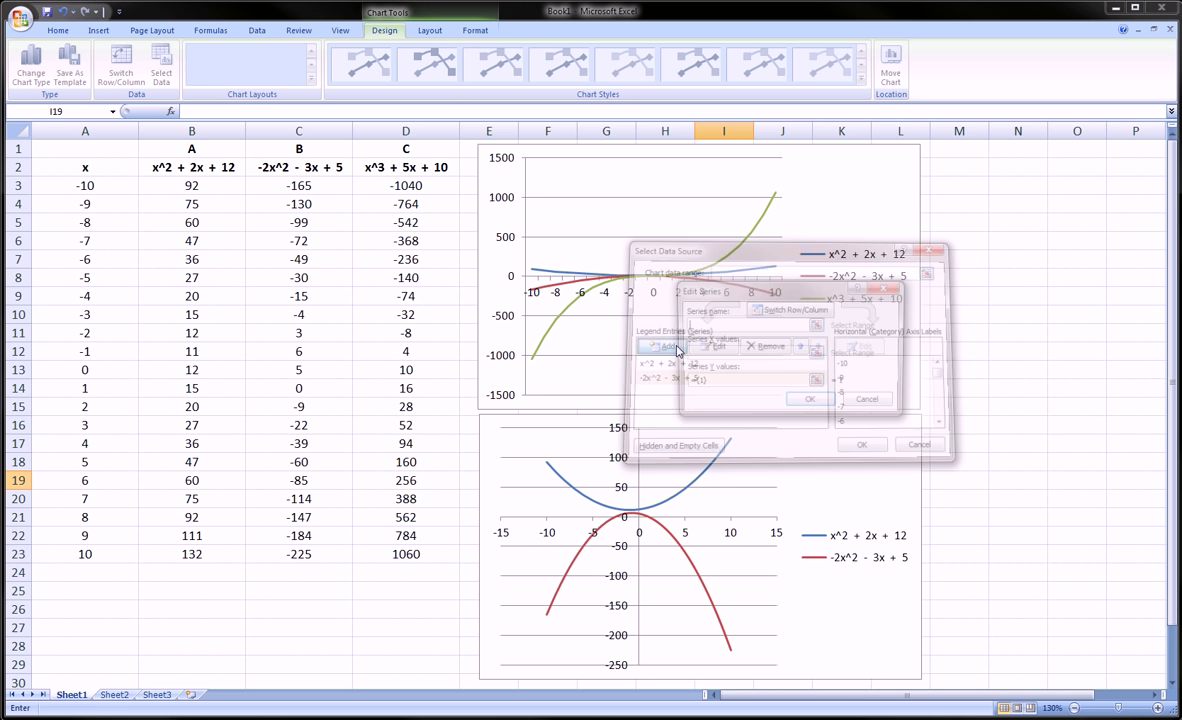
pyautogui.click(403, 165)
pyautogui.click(708, 352)
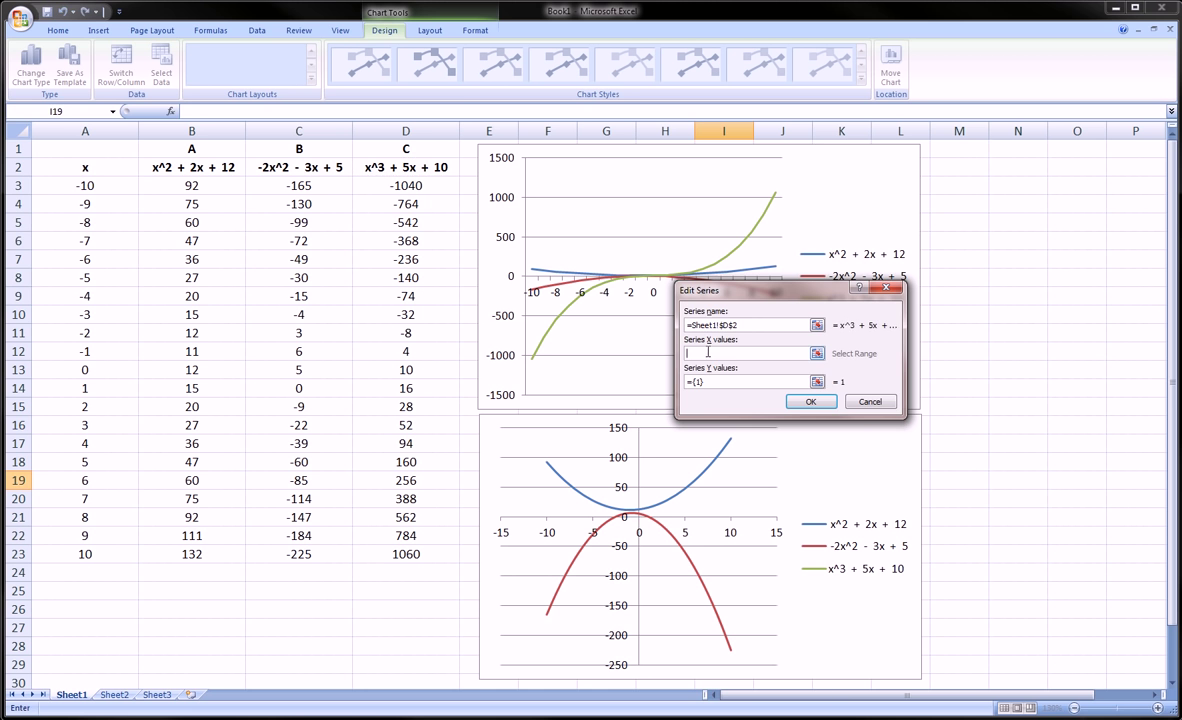
pyautogui.moveTo(116, 188); pyautogui.dragTo(110, 549)
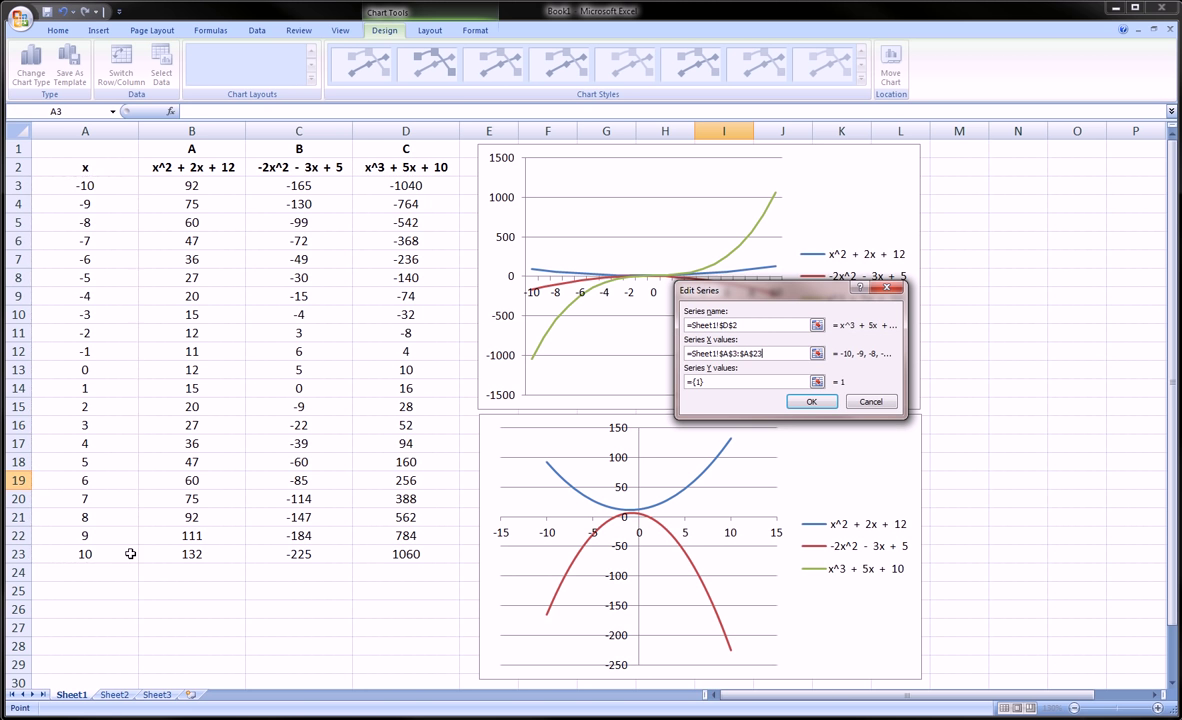
pyautogui.press('Tab')
pyautogui.press('BackSpace')
pyautogui.moveTo(403, 188); pyautogui.dragTo(420, 553)
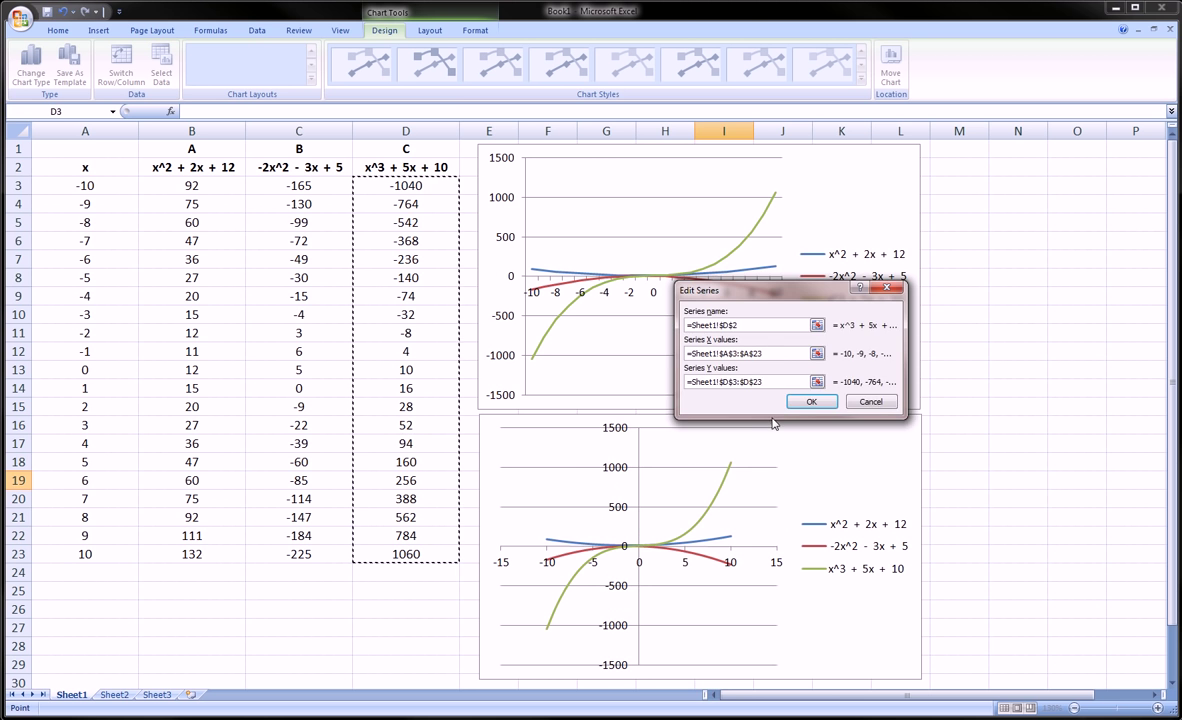
pyautogui.click(809, 401)
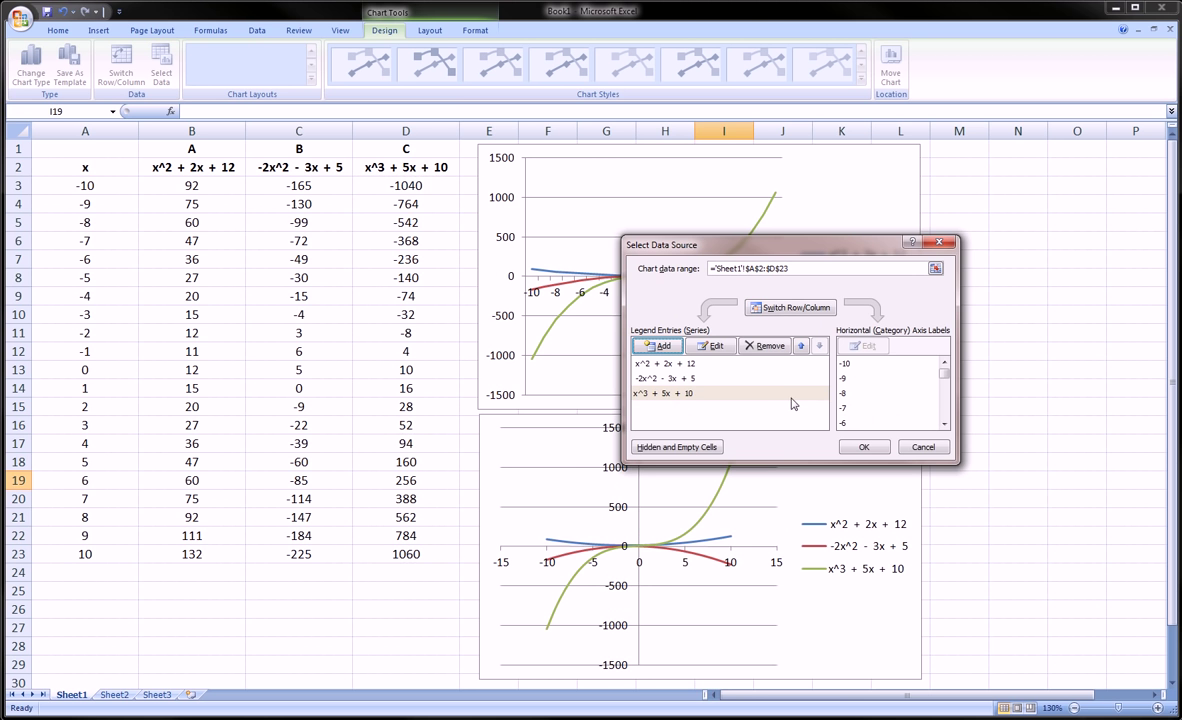
pyautogui.click(864, 447)
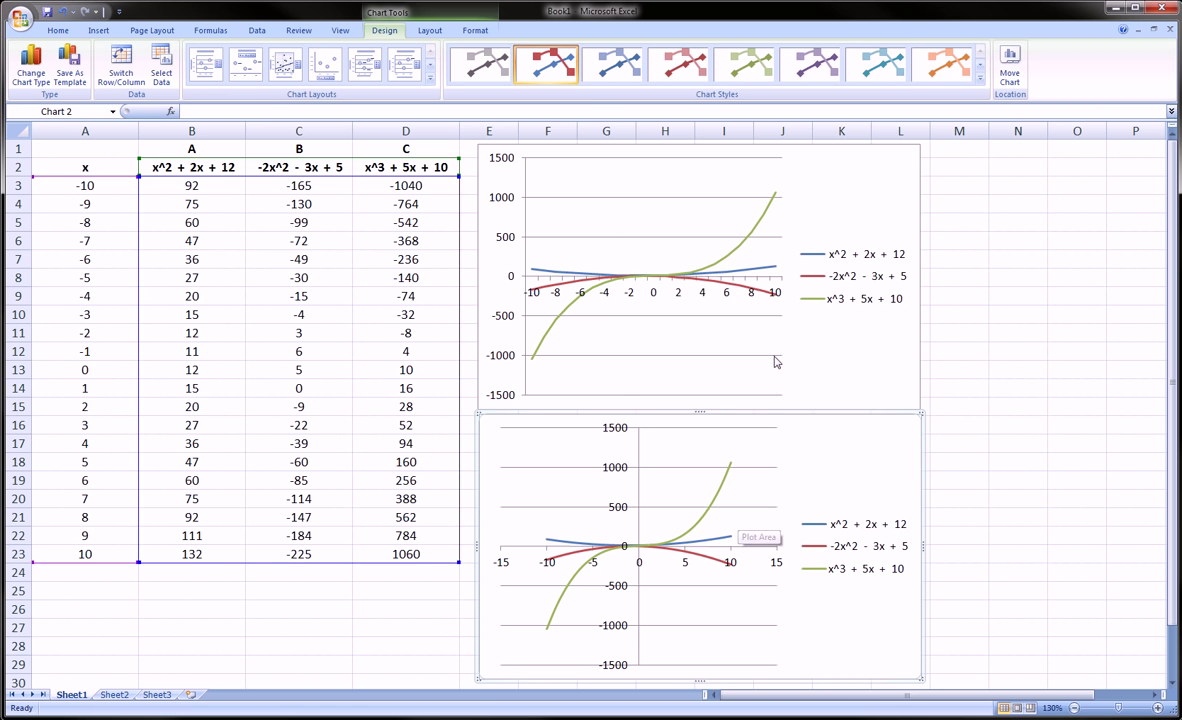
# - Compare how the line chart and the smooth-line scatter chart plot the three functions and place the x-axis values
pyautogui.click(818, 390)
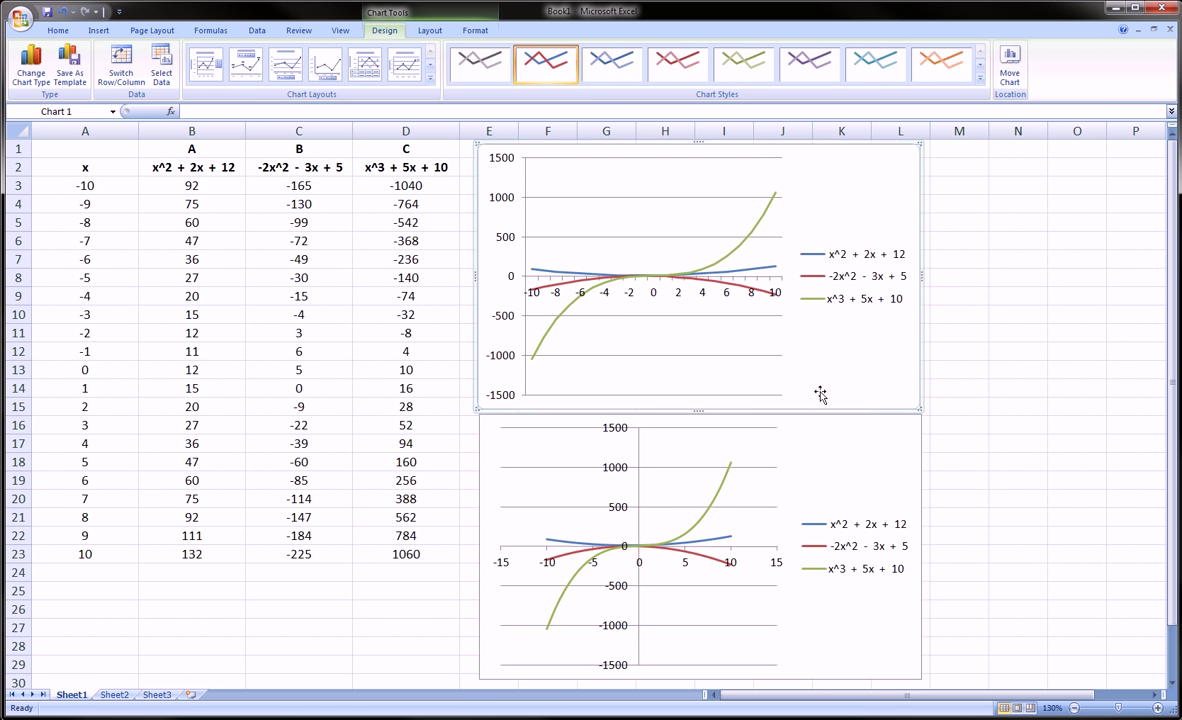
pyautogui.click(815, 451)
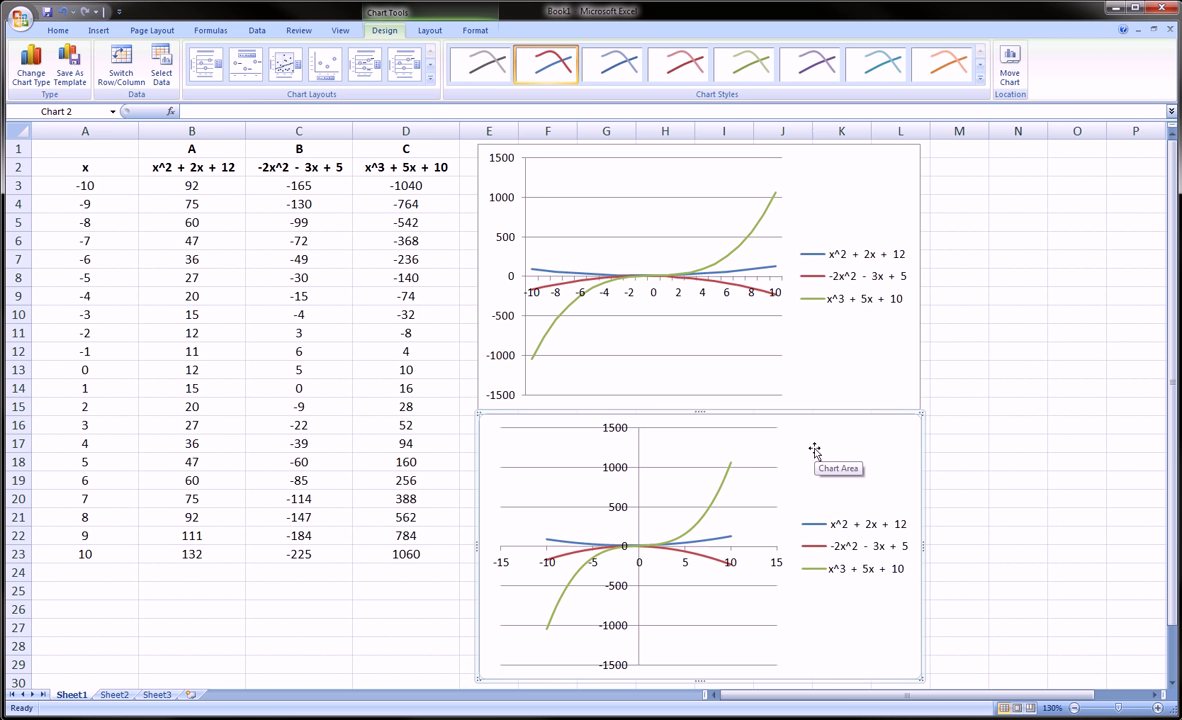
pyautogui.click(837, 352)
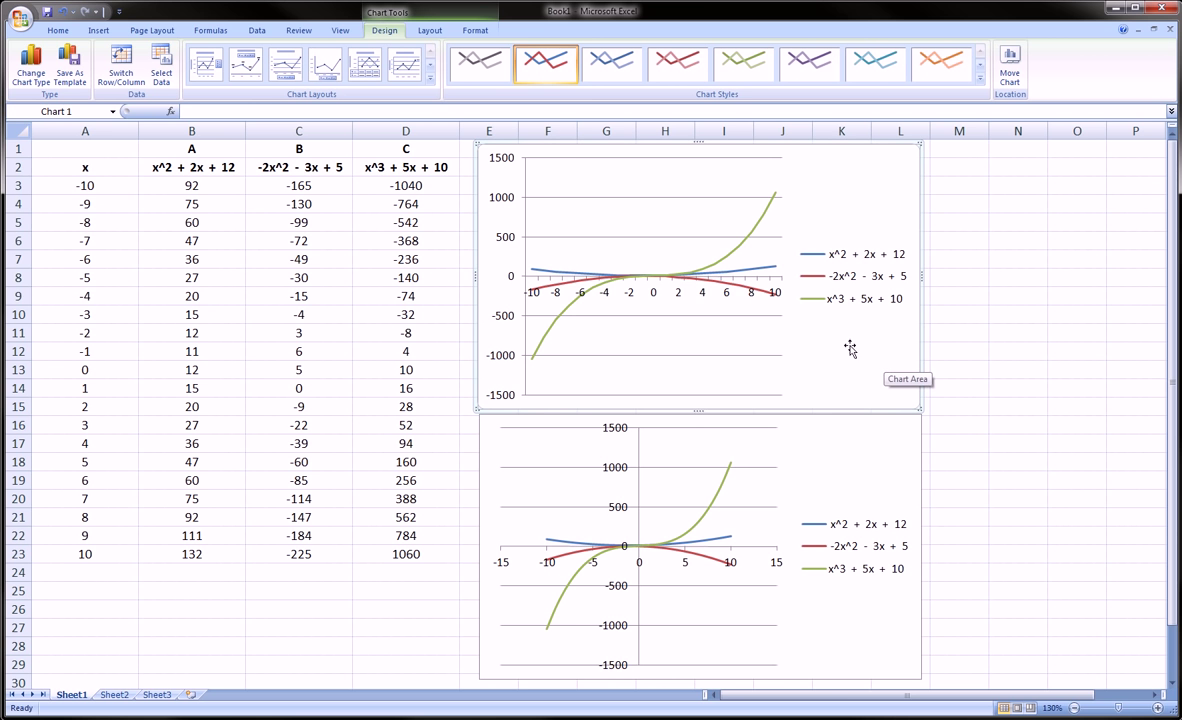
pyautogui.moveTo(510, 205)
pyautogui.mouseDown()
pyautogui.moveTo(700, 262)
pyautogui.moveTo(570, 185)
pyautogui.mouseUp()
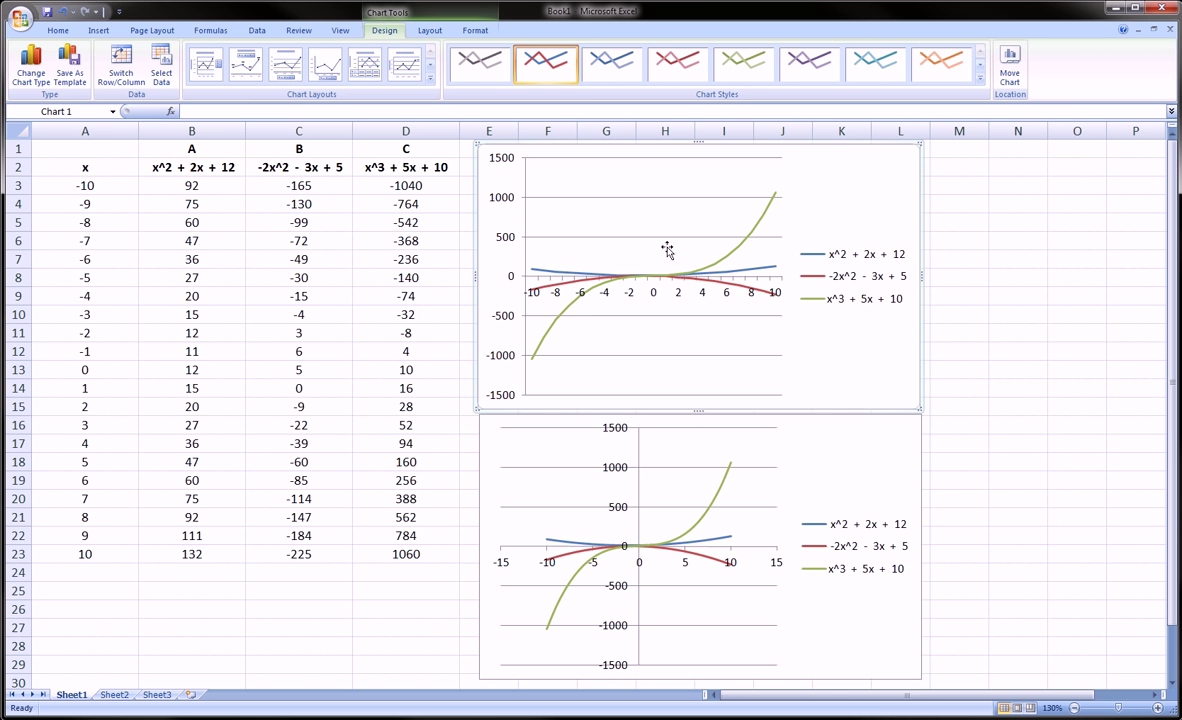
pyautogui.moveTo(533, 270)
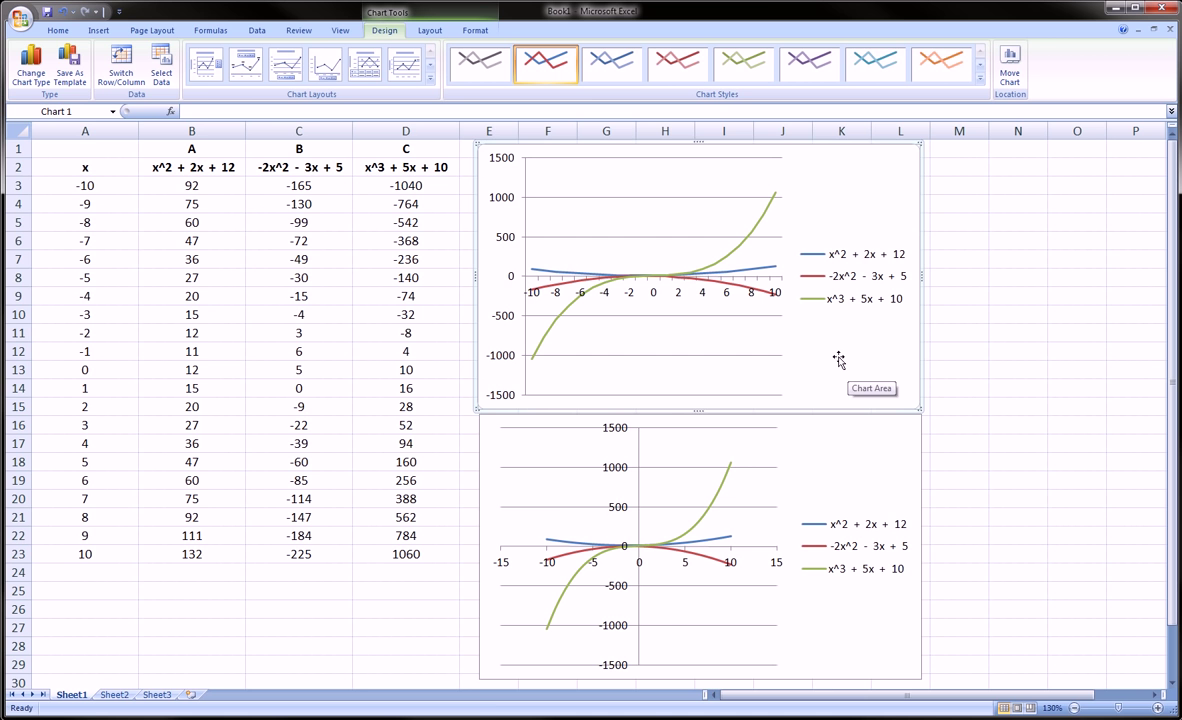
pyautogui.click(821, 449)
pyautogui.moveTo(567, 441)
pyautogui.mouseDown()
pyautogui.moveTo(620, 424)
pyautogui.moveTo(700, 655)
pyautogui.moveTo(520, 492)
pyautogui.moveTo(540, 440)
pyautogui.mouseUp()
pyautogui.press('Escape')
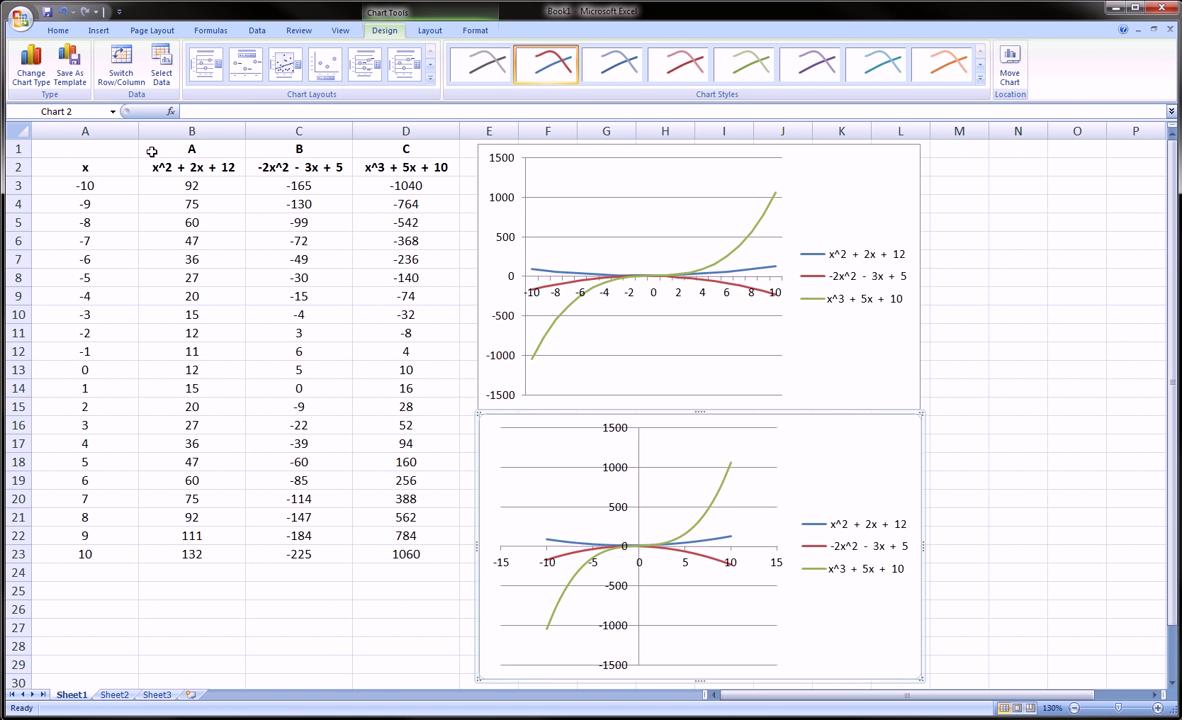
pyautogui.moveTo(52, 148)
pyautogui.mouseDown()
pyautogui.moveTo(265, 153)
pyautogui.moveTo(438, 300)
pyautogui.moveTo(374, 552)
pyautogui.moveTo(80, 190)
pyautogui.moveTo(115, 160)
pyautogui.mouseUp()
pyautogui.press('Escape')
pyautogui.click(857, 285)
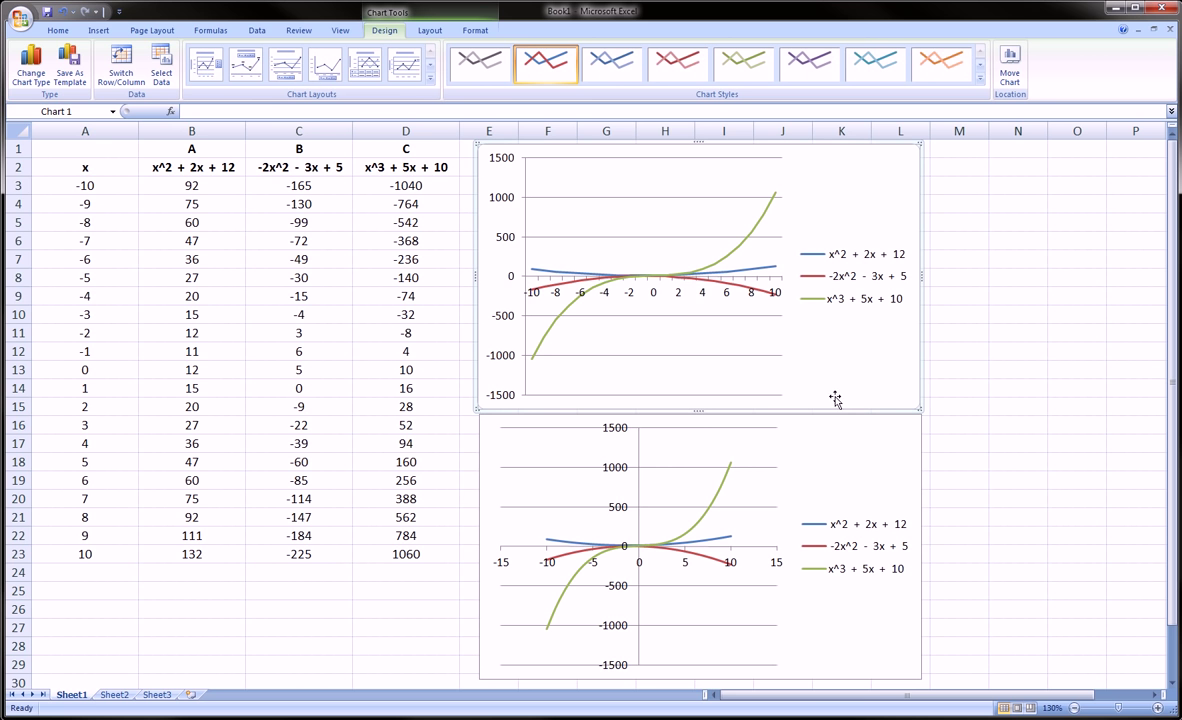
# - Narrow the line chart's data range to rows 11 through 16, covering x from -2 to 3
pyautogui.click(743, 344)
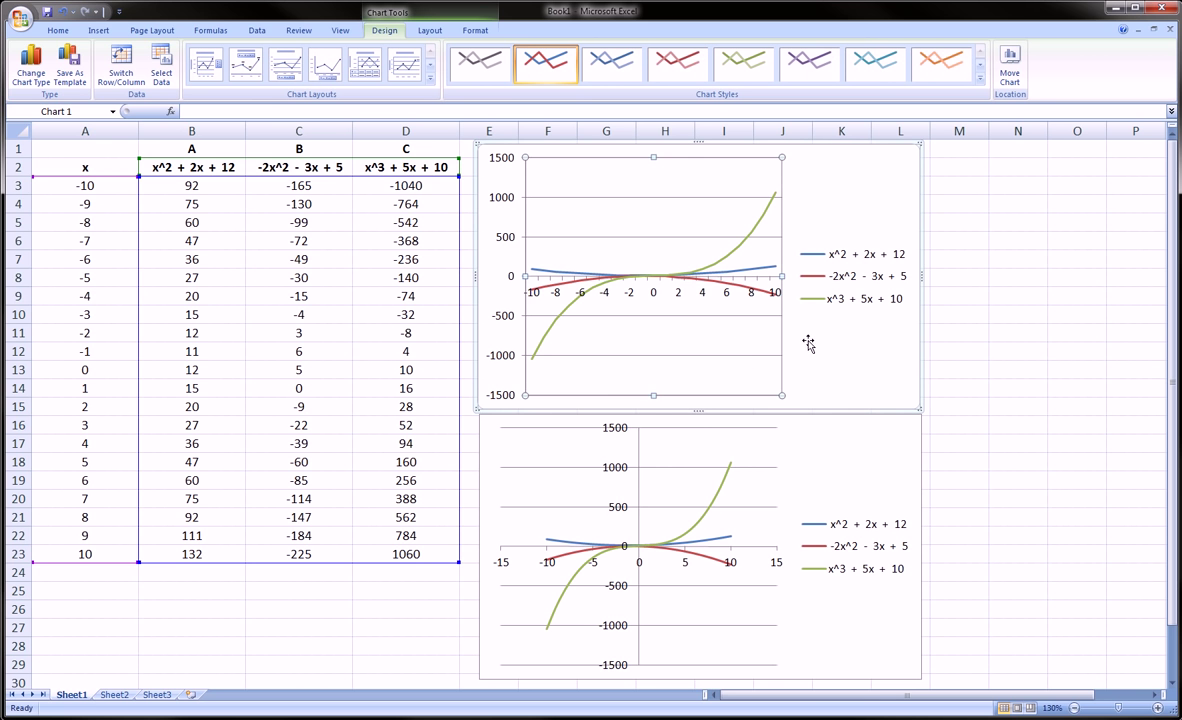
pyautogui.click(722, 337)
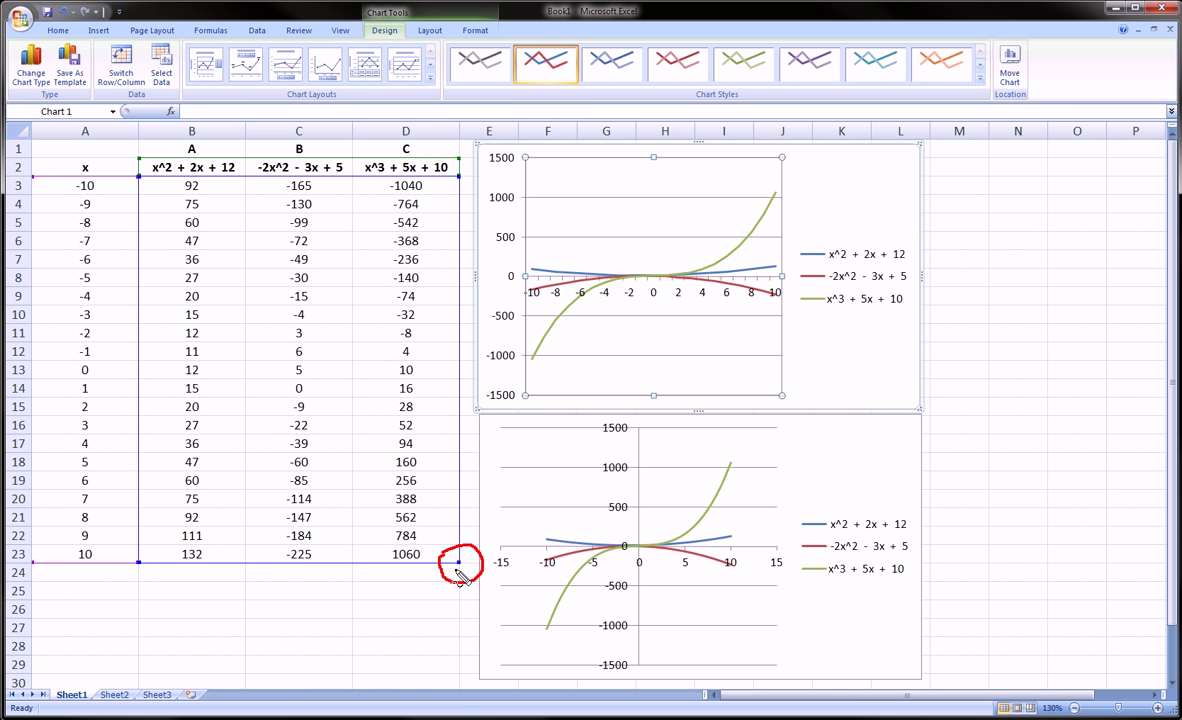
pyautogui.moveTo(455, 570)
pyautogui.mouseDown()
pyautogui.moveTo(410, 423)
pyautogui.moveTo(444, 440)
pyautogui.mouseUp()
pyautogui.moveTo(461, 175); pyautogui.dragTo(446, 318)
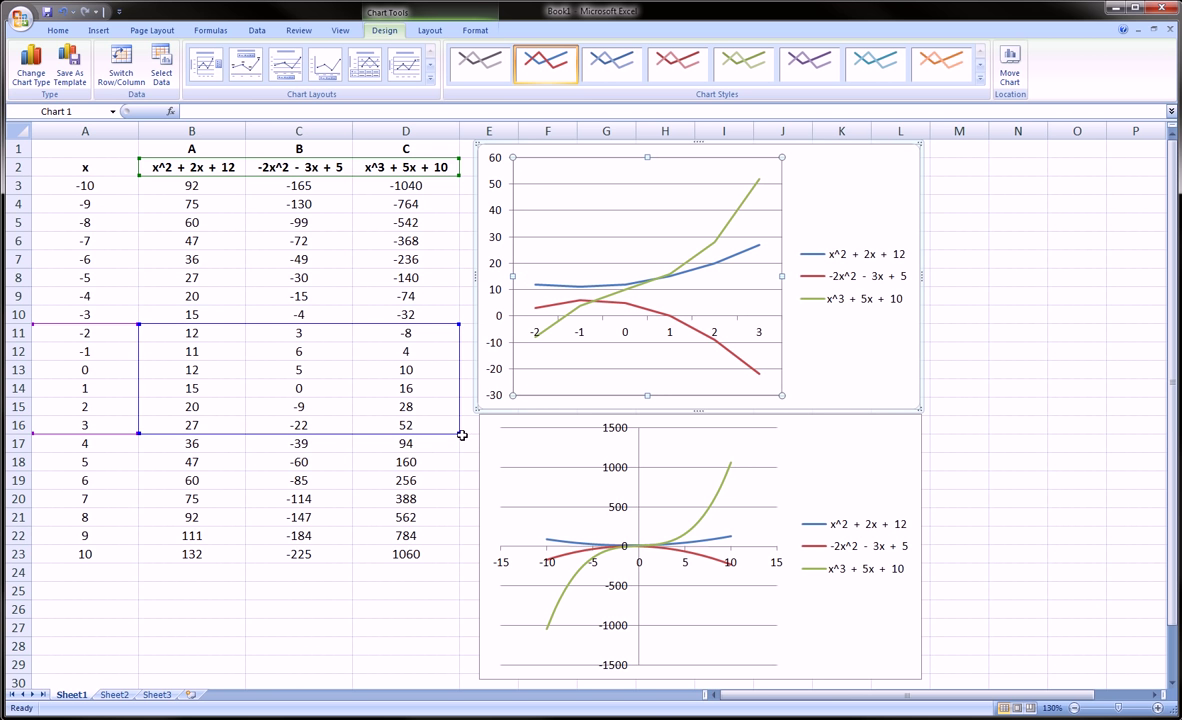
# - Adjust the end of the line chart's data range to row 15, covering x from -2 to 2
pyautogui.moveTo(462, 435); pyautogui.dragTo(459, 399)
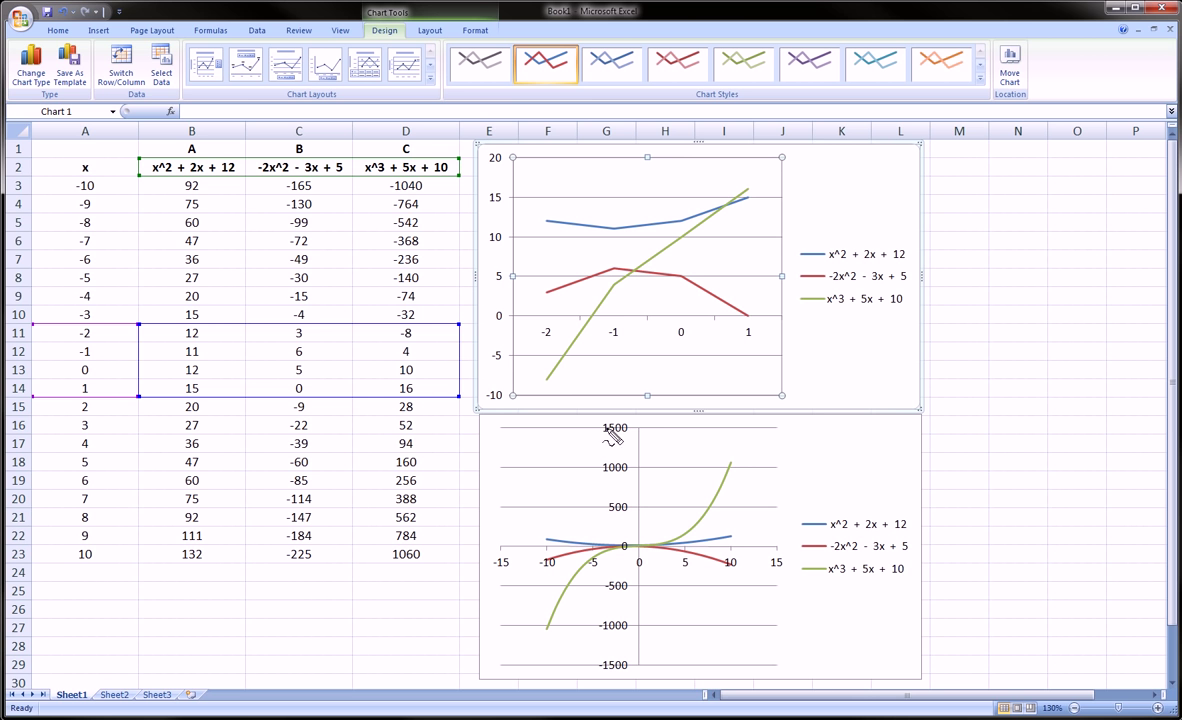
pyautogui.moveTo(628, 280)
pyautogui.mouseDown()
pyautogui.moveTo(773, 343)
pyautogui.moveTo(612, 338)
pyautogui.mouseUp()
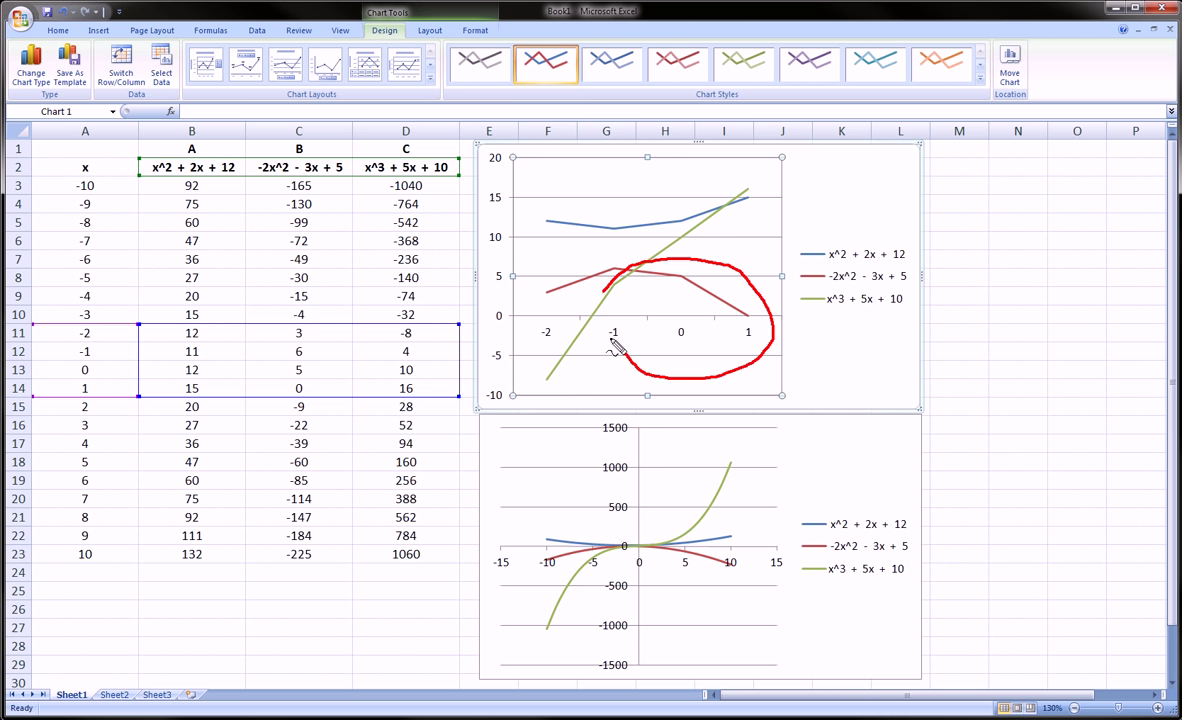
pyautogui.press('Escape')
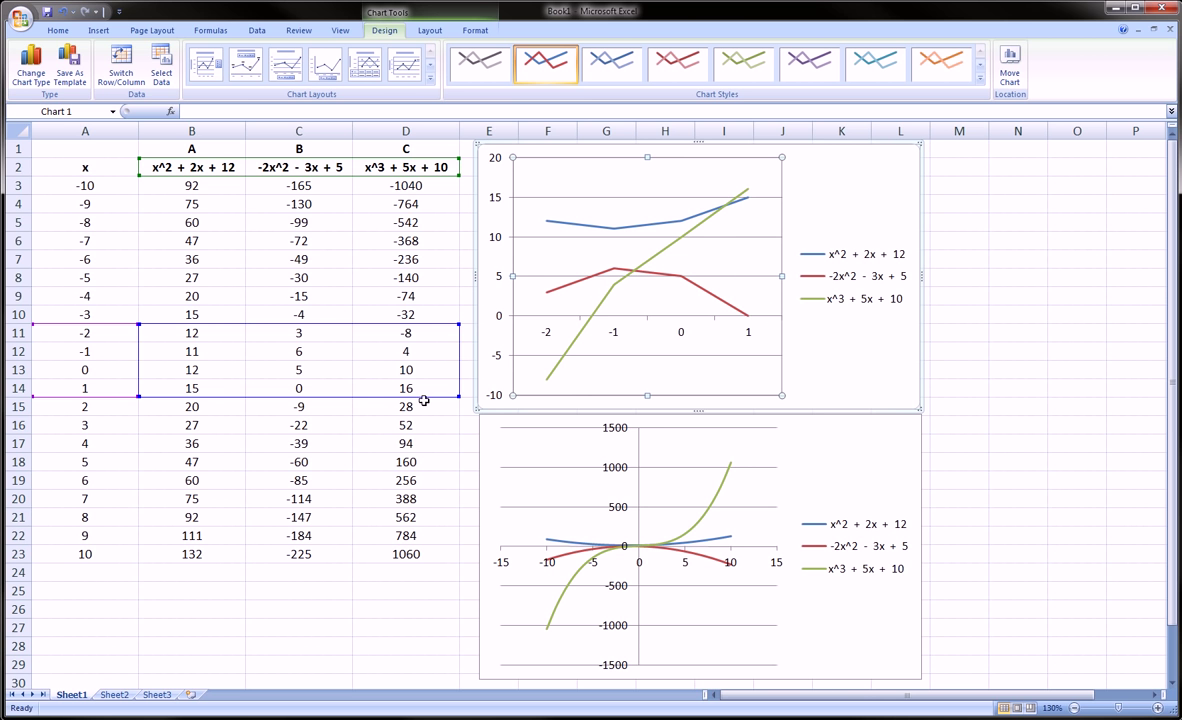
pyautogui.moveTo(458, 397); pyautogui.dragTo(458, 414)
pyautogui.hotkey('ctrl', '2')
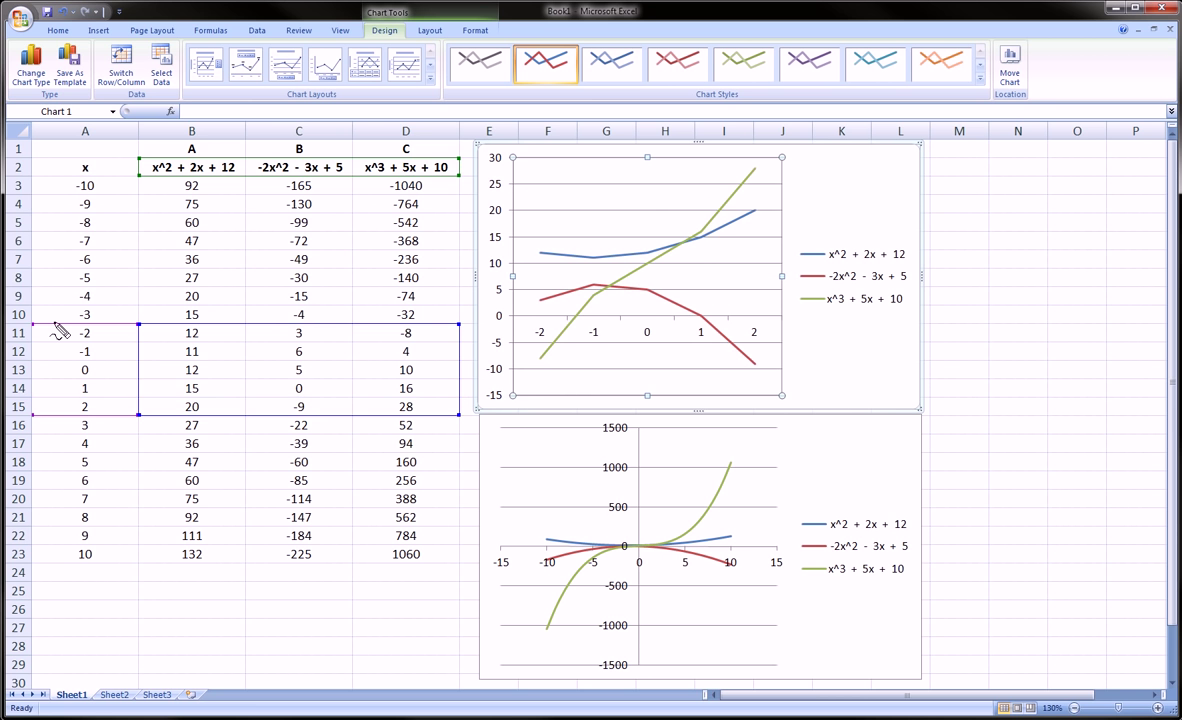
pyautogui.moveTo(55, 312)
pyautogui.mouseDown()
pyautogui.moveTo(118, 350)
pyautogui.moveTo(45, 404)
pyautogui.moveTo(53, 306)
pyautogui.mouseUp()
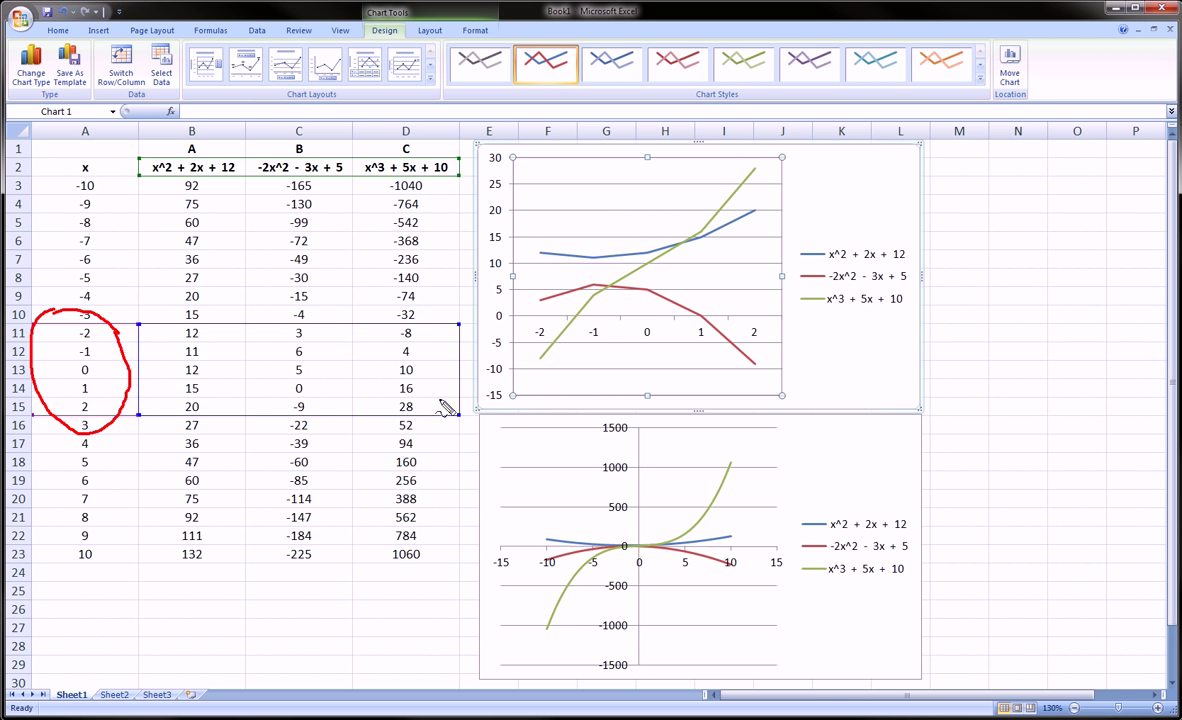
pyautogui.moveTo(456, 396)
pyautogui.mouseDown()
pyautogui.moveTo(448, 430)
pyautogui.moveTo(472, 437)
pyautogui.mouseUp()
pyautogui.press('Escape')
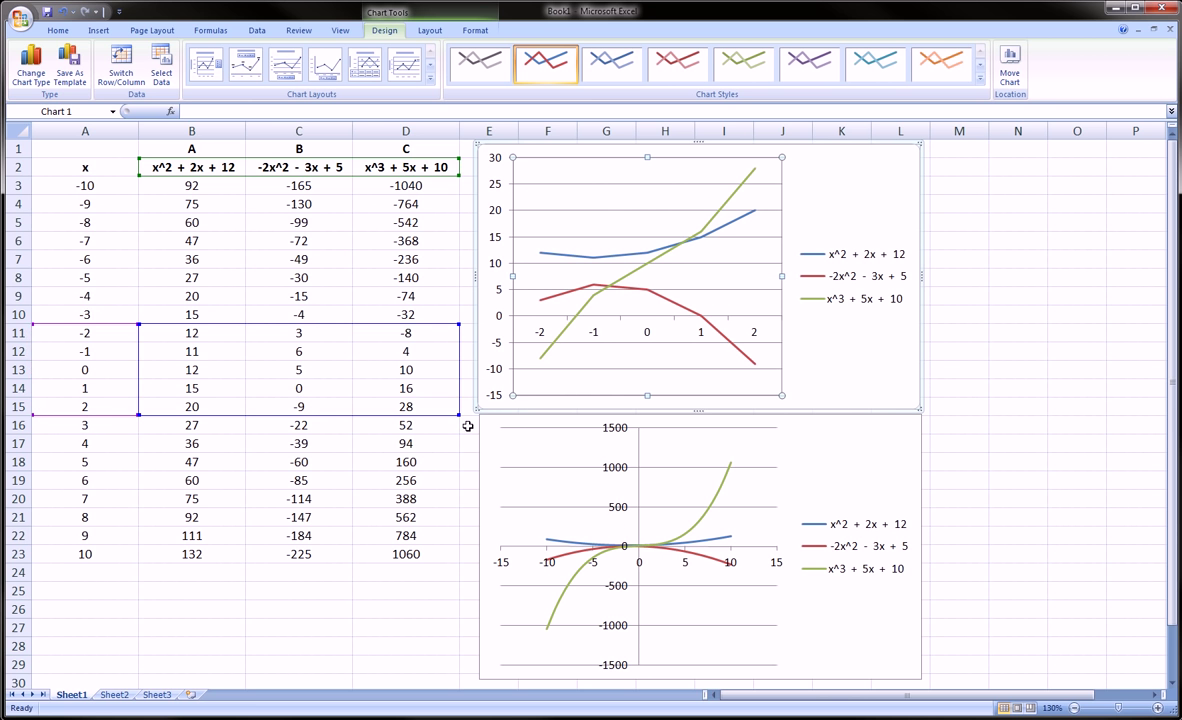
pyautogui.click(839, 490)
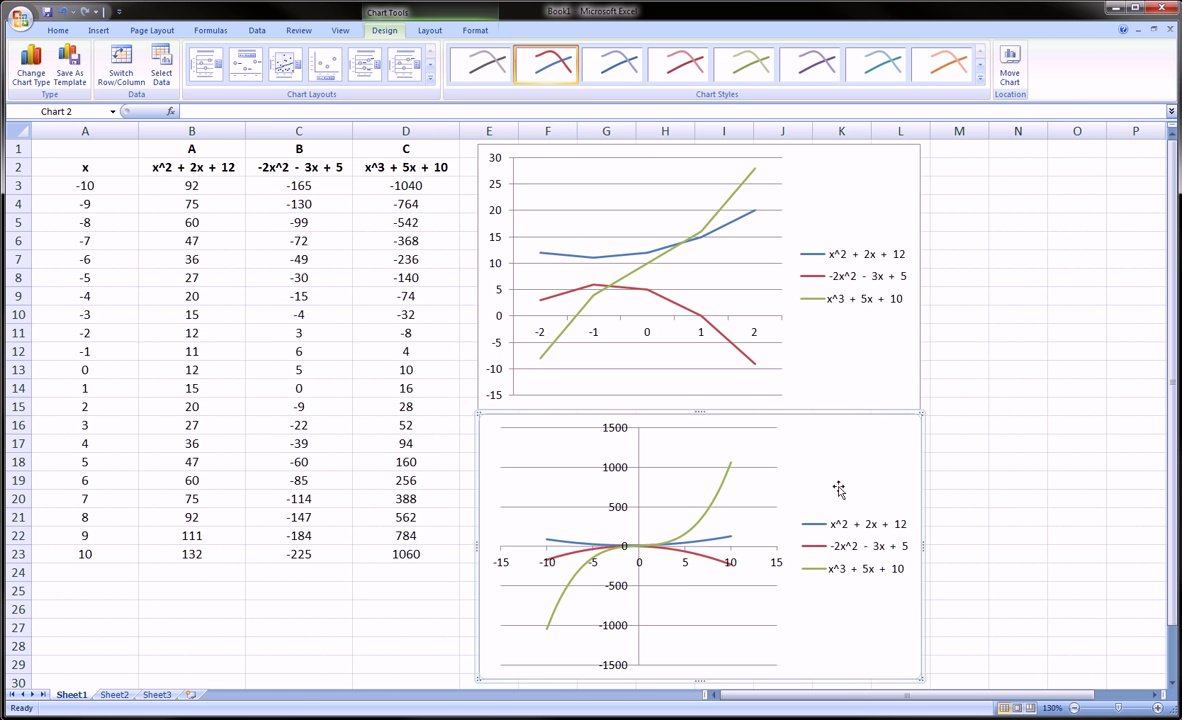
pyautogui.click(723, 497)
pyautogui.click(760, 496)
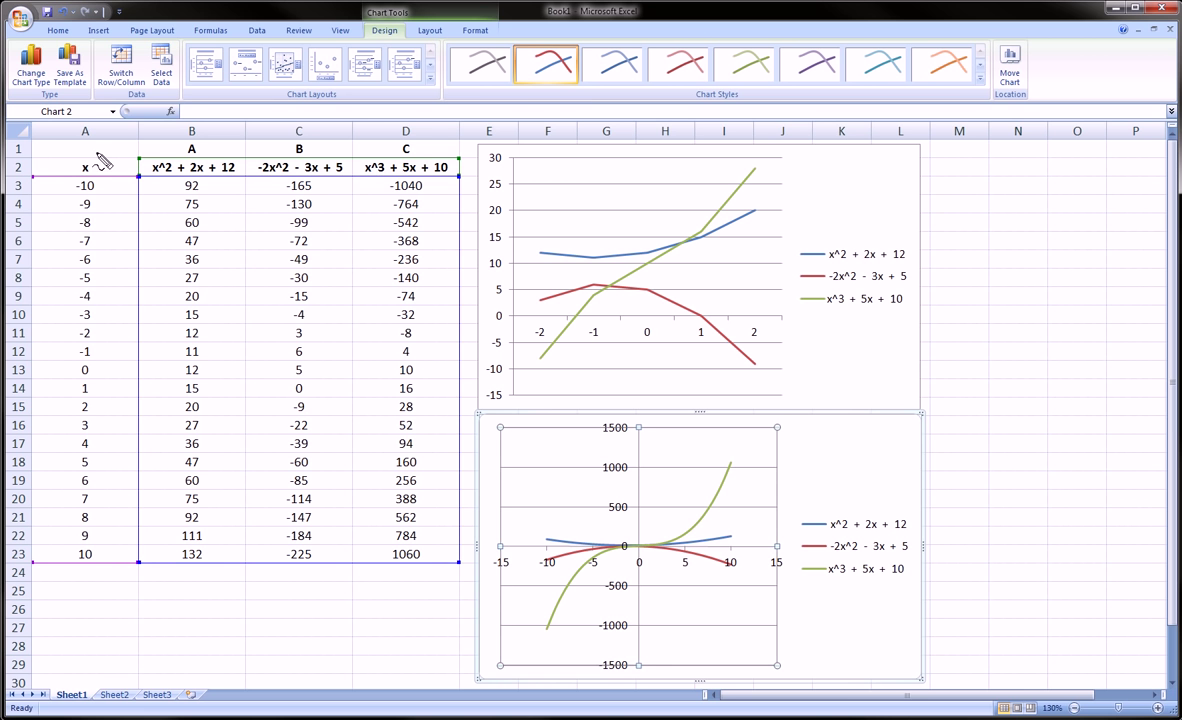
pyautogui.moveTo(77, 150)
pyautogui.mouseDown()
pyautogui.moveTo(312, 168)
pyautogui.moveTo(447, 203)
pyautogui.moveTo(420, 572)
pyautogui.moveTo(128, 572)
pyautogui.moveTo(92, 185)
pyautogui.moveTo(165, 150)
pyautogui.mouseUp()
pyautogui.press('Escape')
pyautogui.click(959, 447)
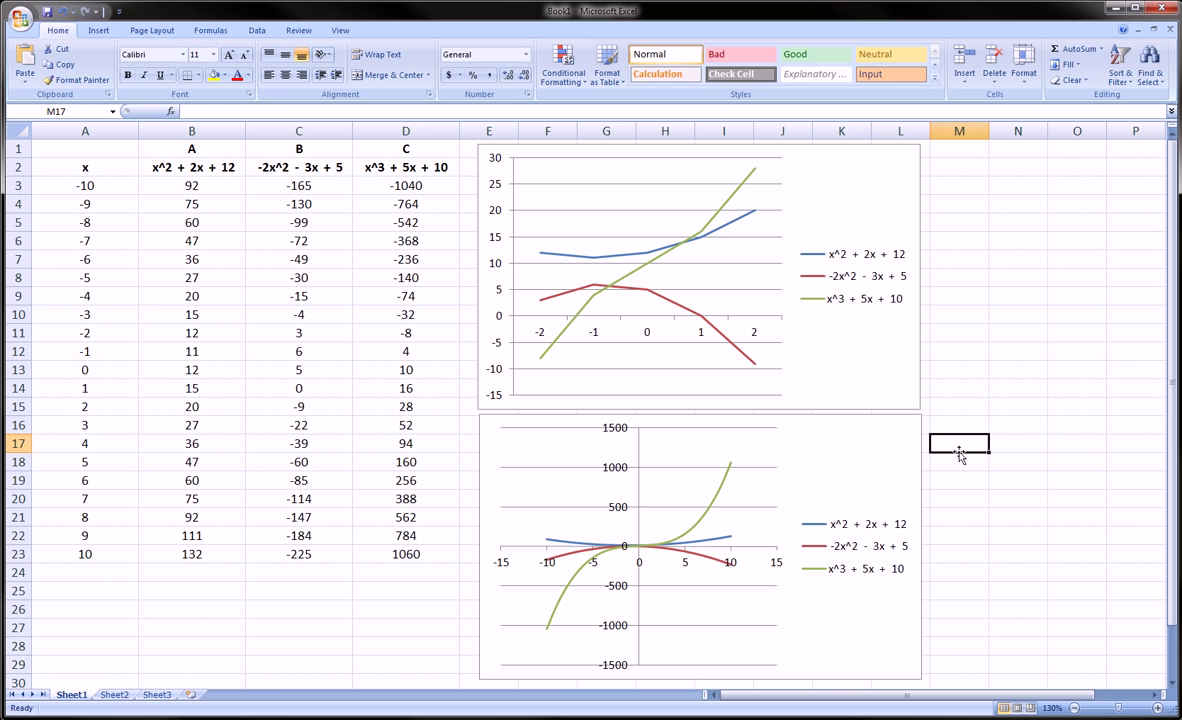
# - Narrow the scatter chart's data range to rows 10 through 16, covering x from -3 to 3, and deselect the chart
pyautogui.click(764, 476)
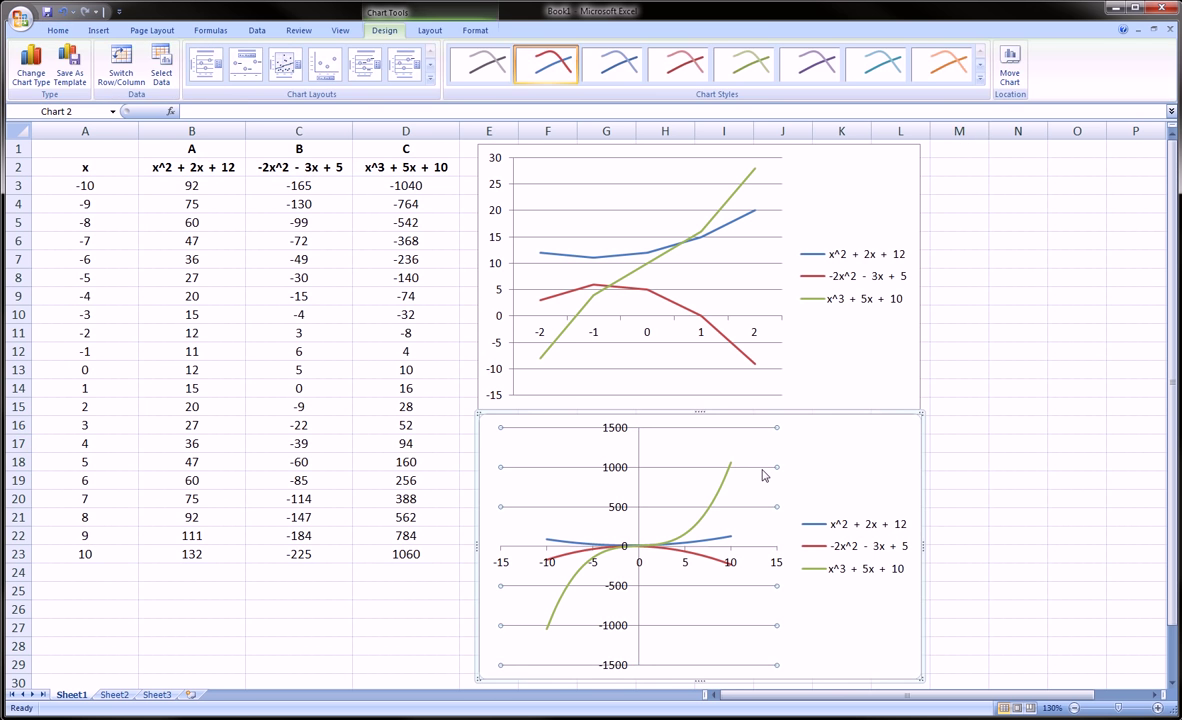
pyautogui.click(744, 490)
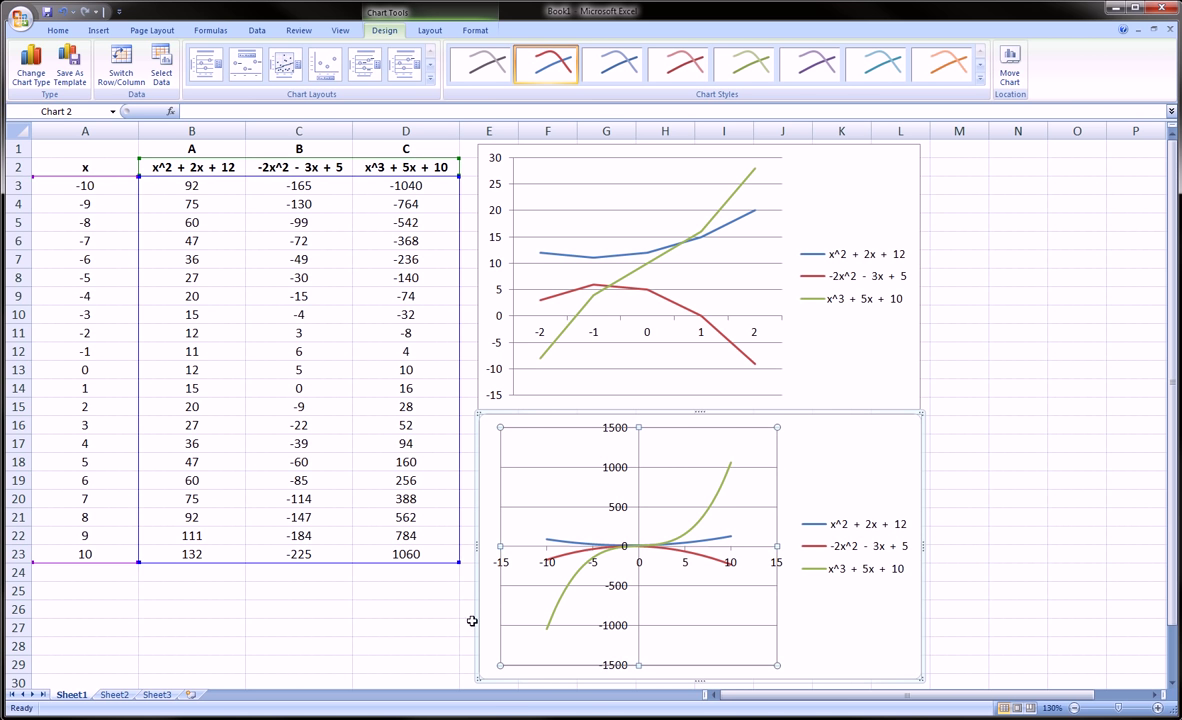
pyautogui.moveTo(462, 563); pyautogui.dragTo(457, 436)
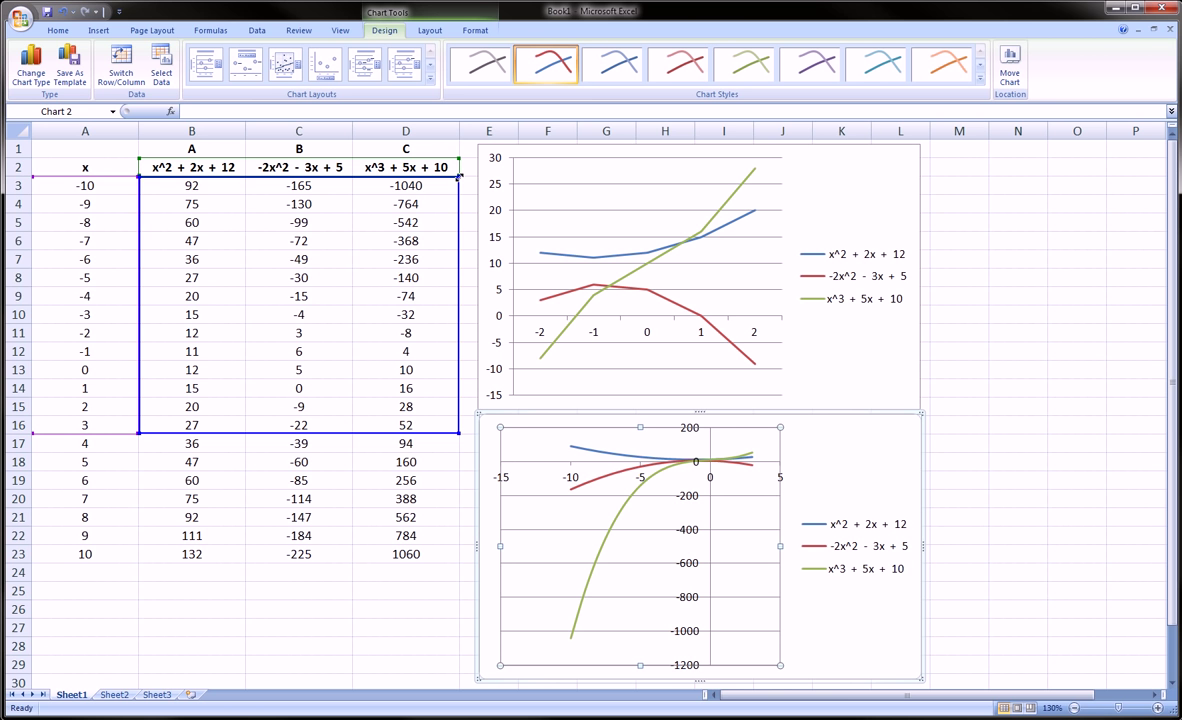
pyautogui.moveTo(459, 178); pyautogui.dragTo(456, 301)
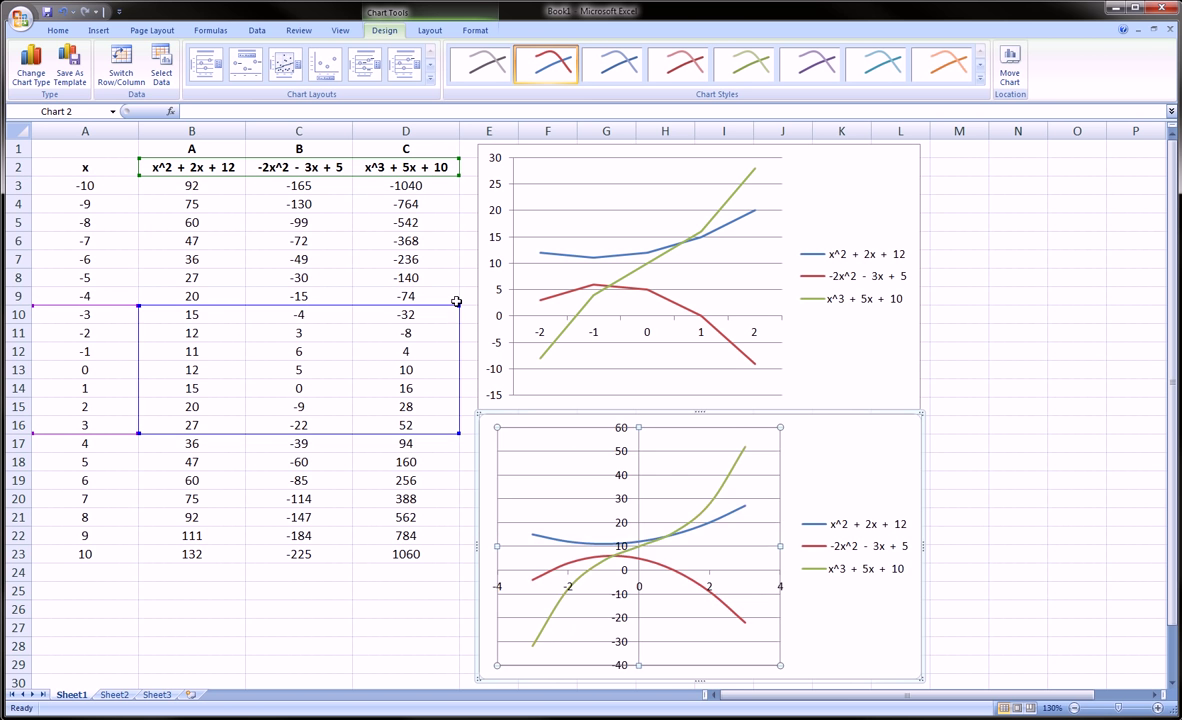
pyautogui.click(800, 463)
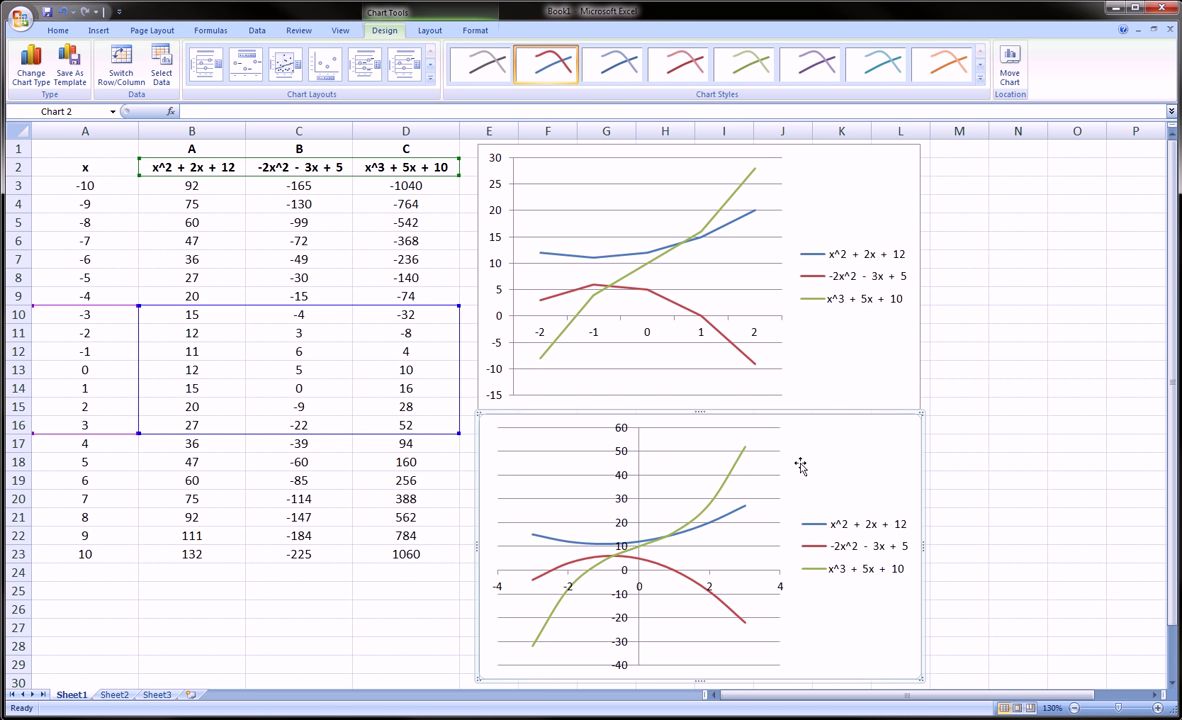
pyautogui.click(991, 371)
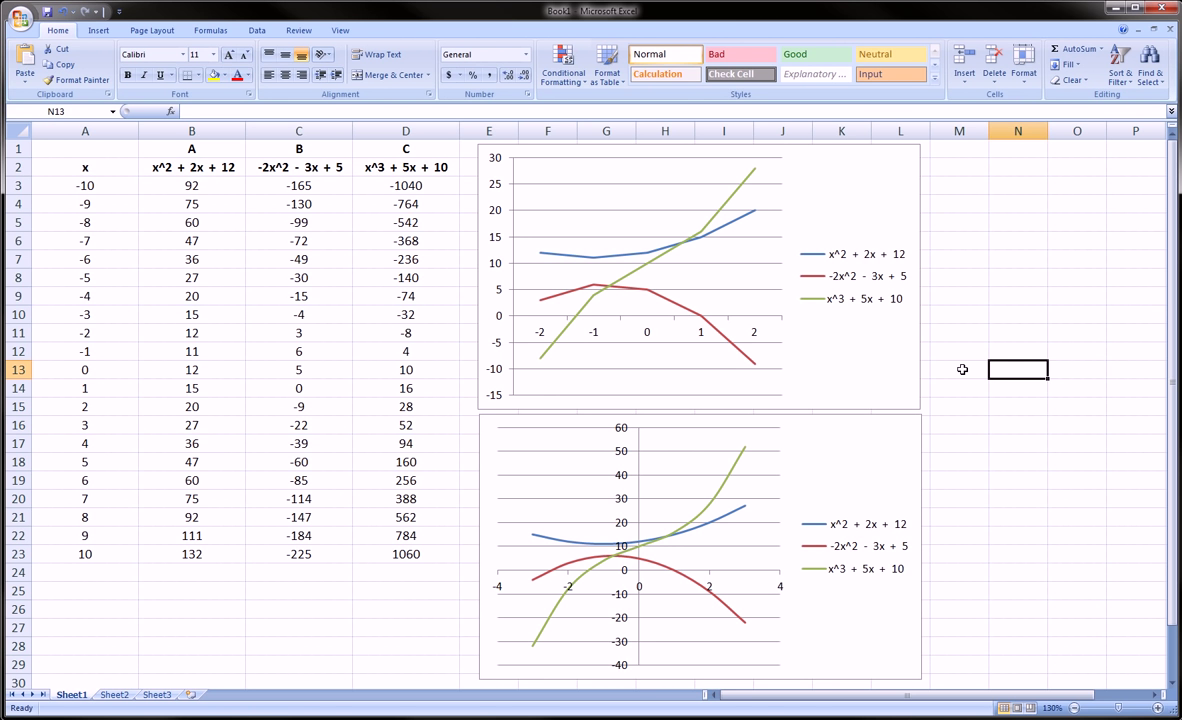